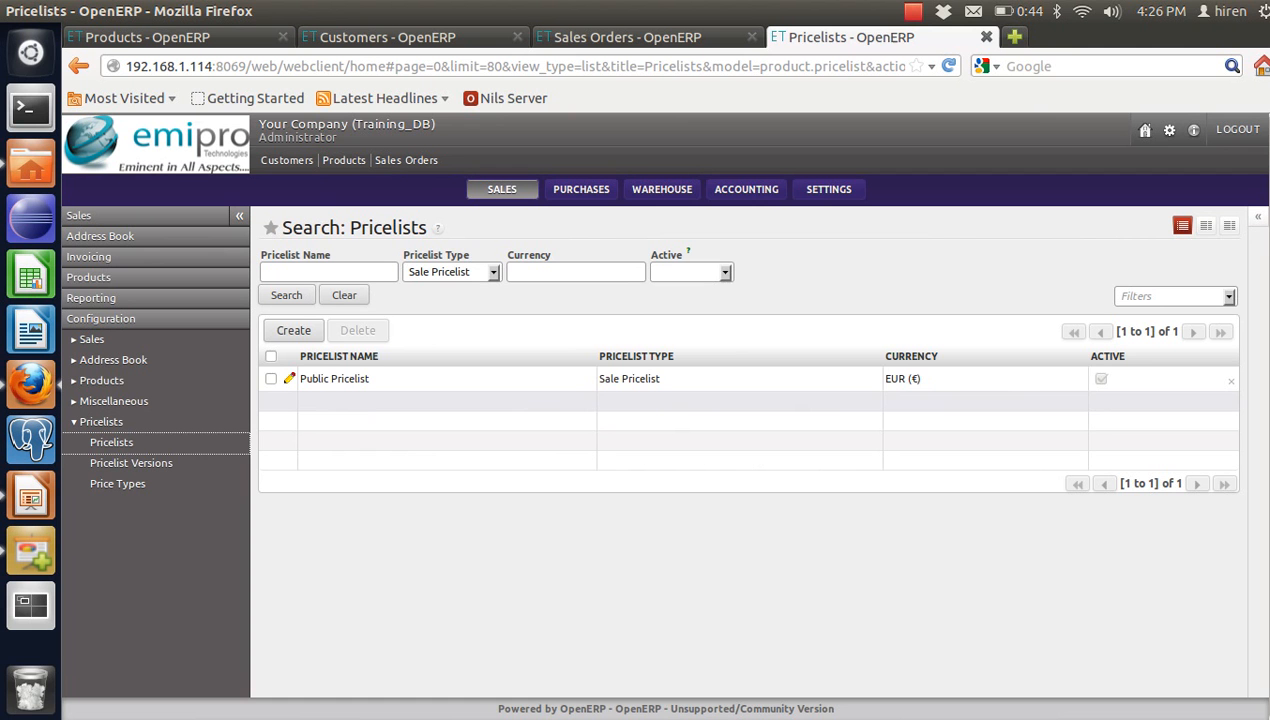
# Create and save a pricelist named Demo Price List of type Sale Pricelist for the company Your Company
pyautogui.click(293, 330)
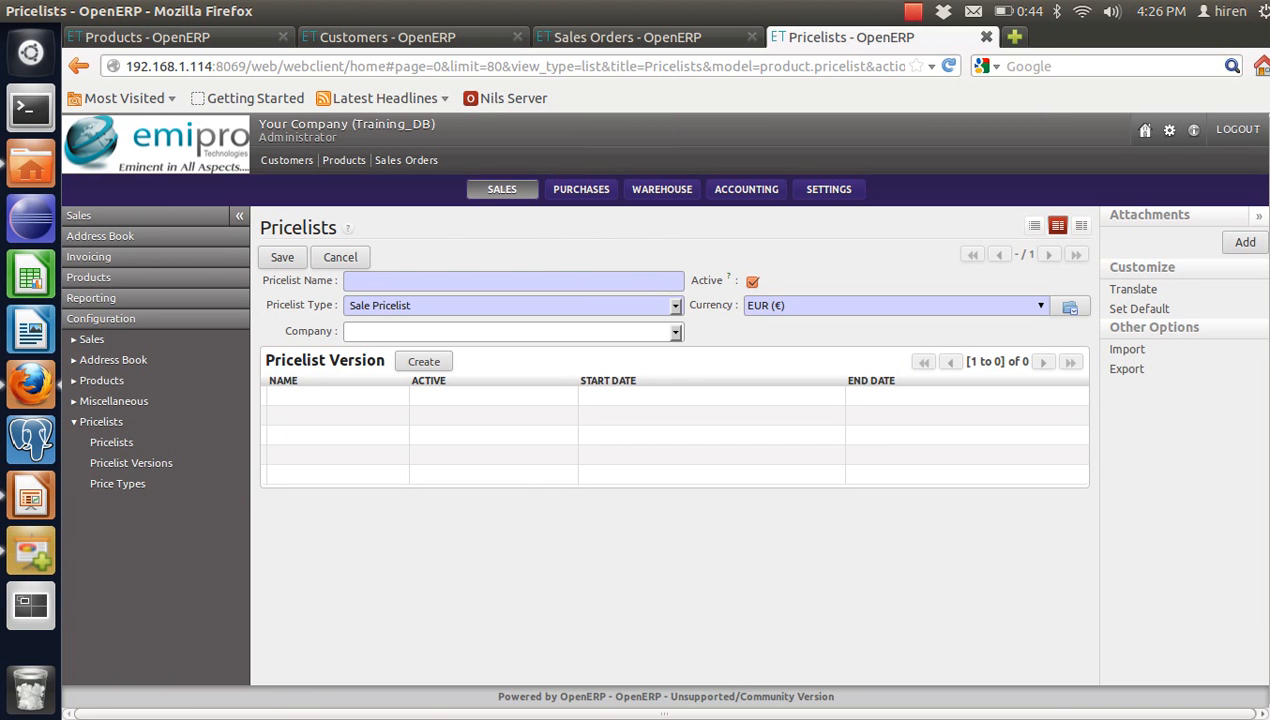
pyautogui.write('Demo Price List')
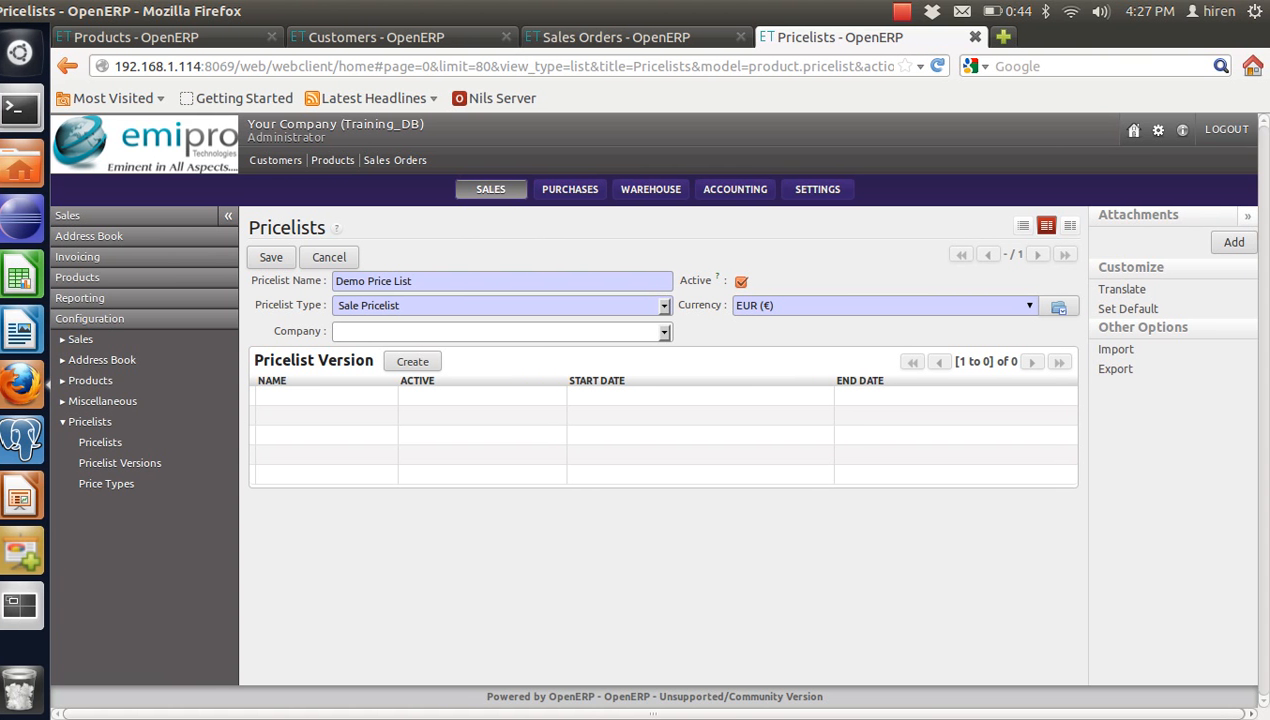
pyautogui.click(502, 306)
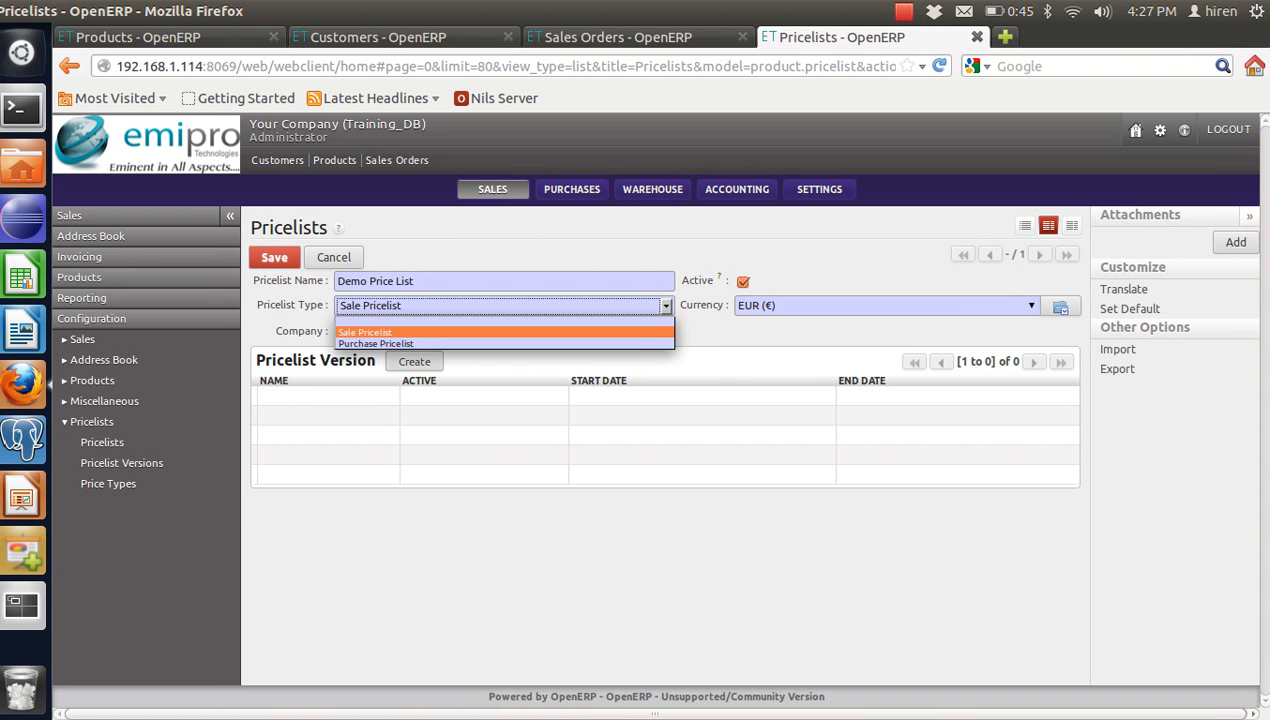
pyautogui.click(400, 332)
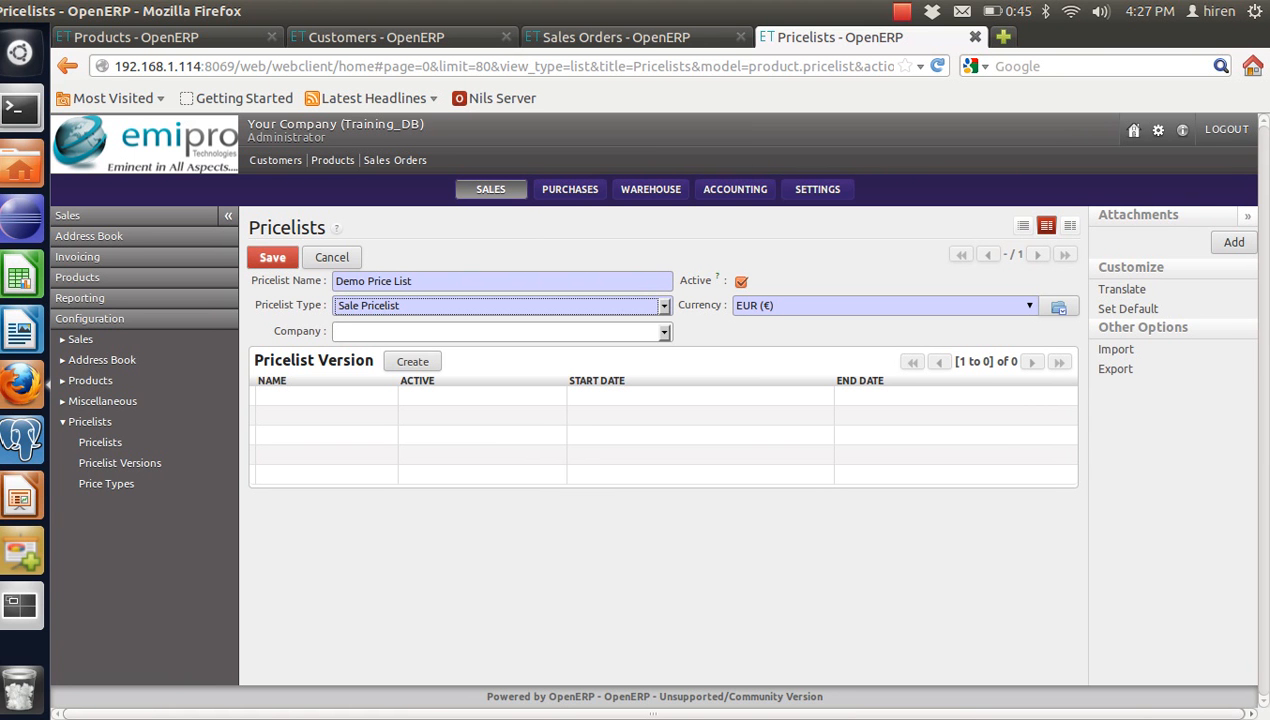
pyautogui.click(664, 332)
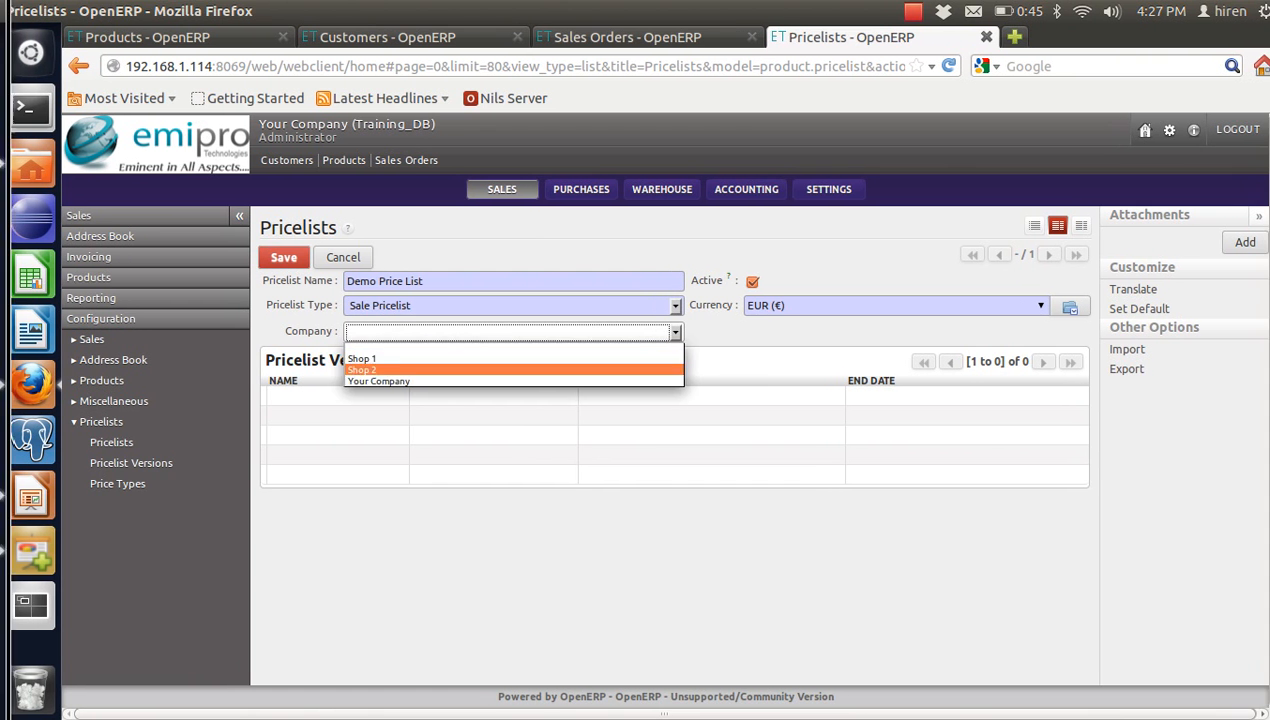
pyautogui.press('Return')
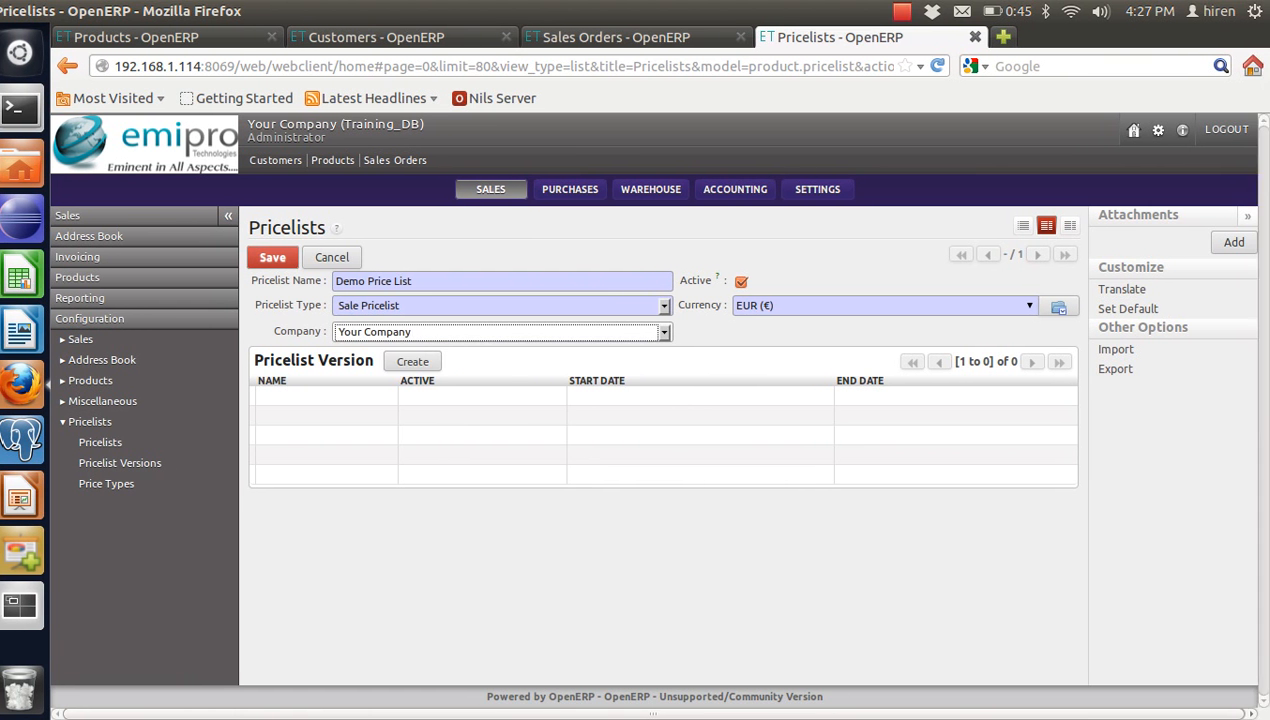
pyautogui.click(284, 258)
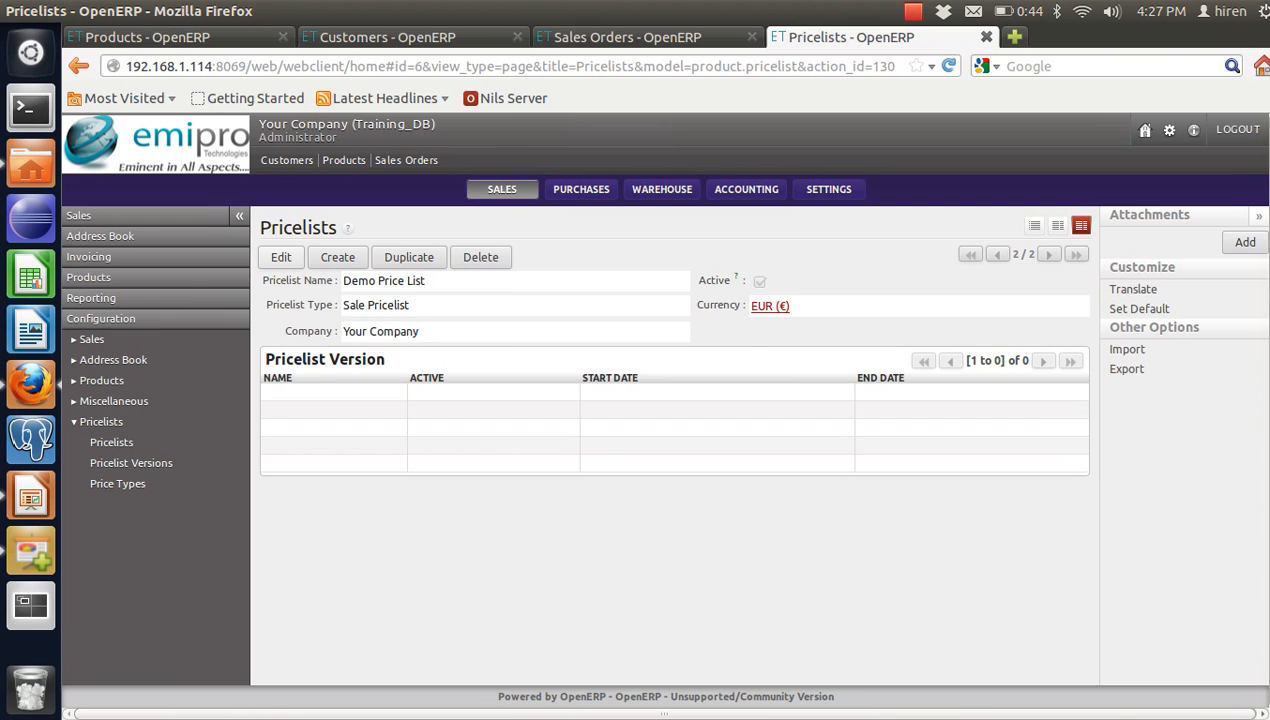
pyautogui.hotkey('alt', 'Tab')
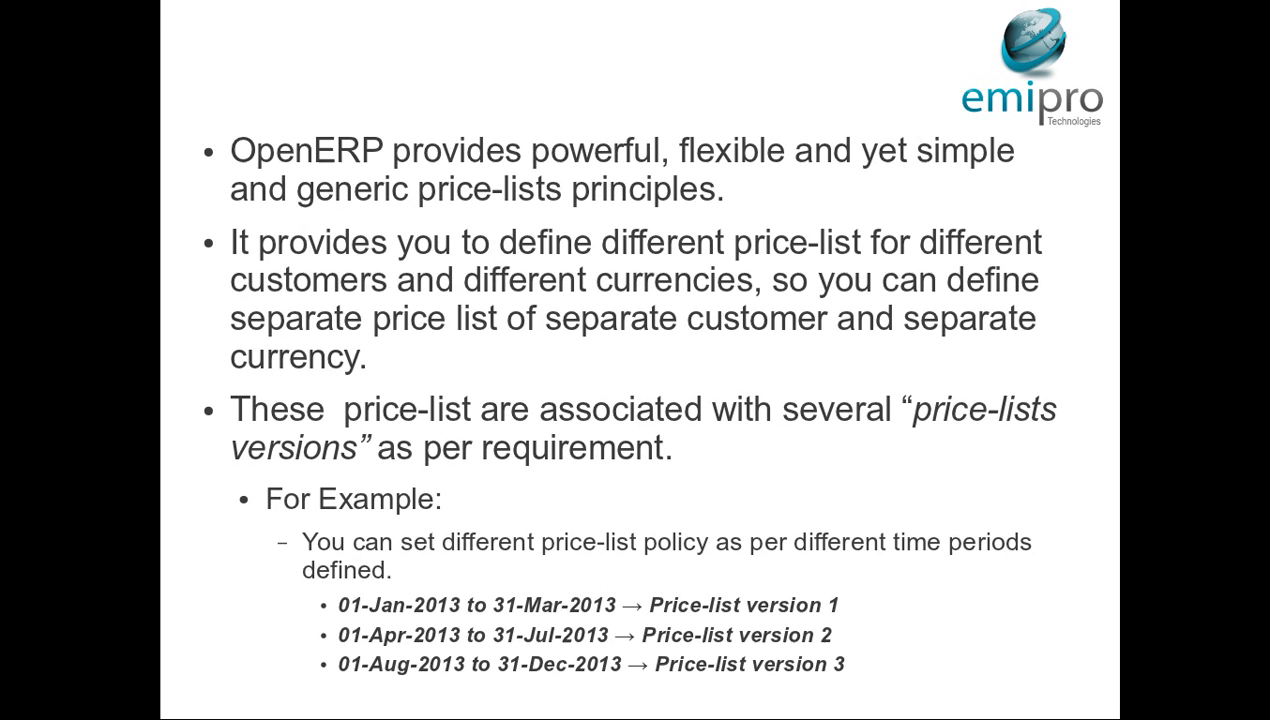
pyautogui.hotkey('alt', 'Tab')
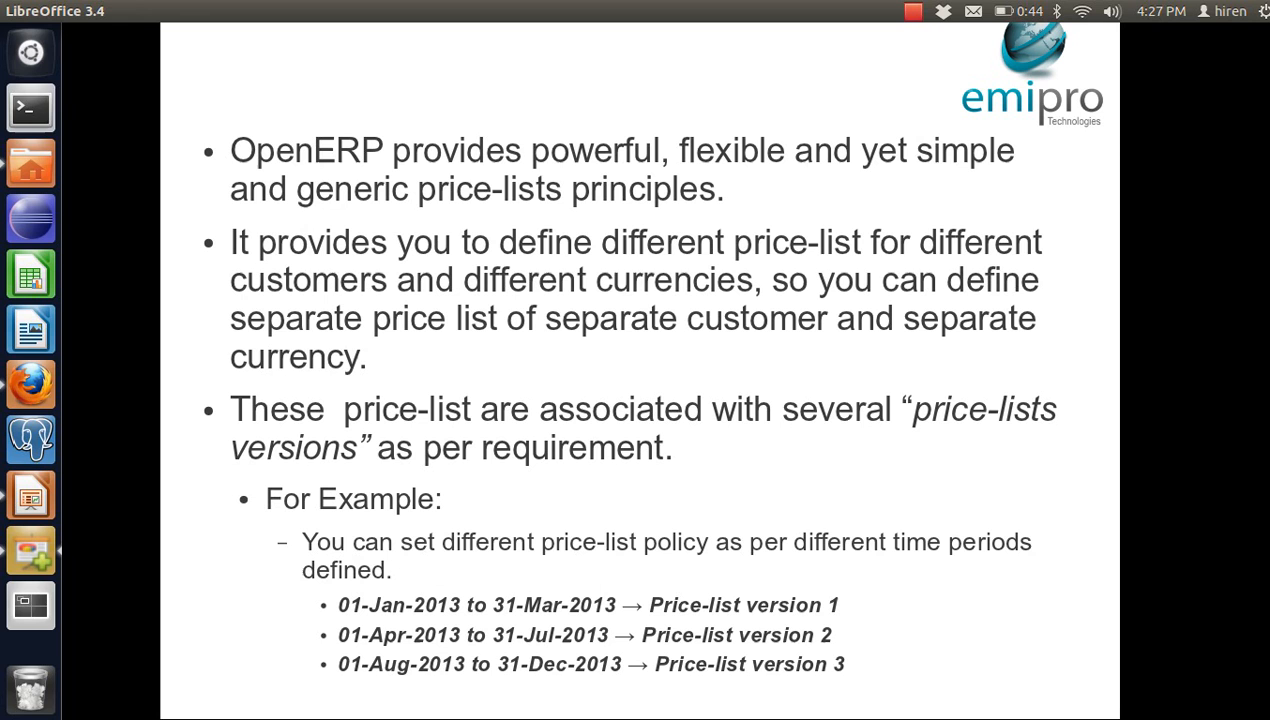
pyautogui.hotkey('alt', 'Tab')
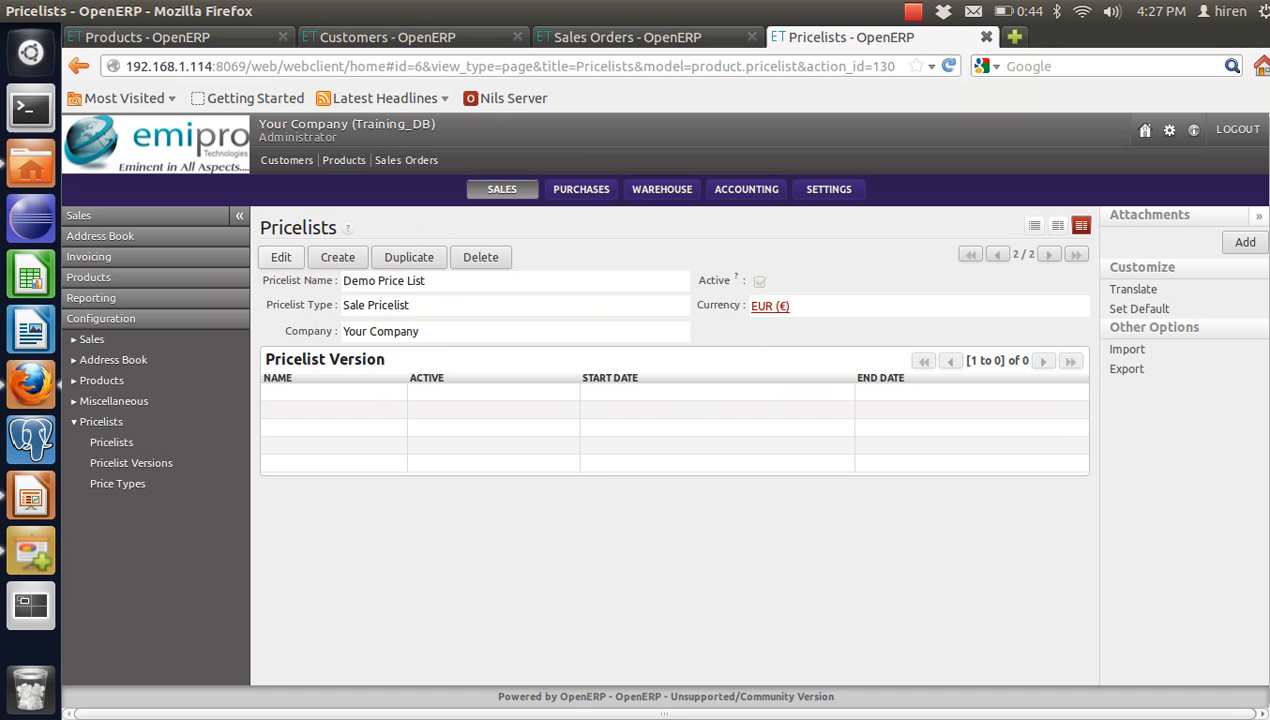
# Start a new pricelist version in Demo Price List and name it Demo Price List Version - 1
pyautogui.click(281, 257)
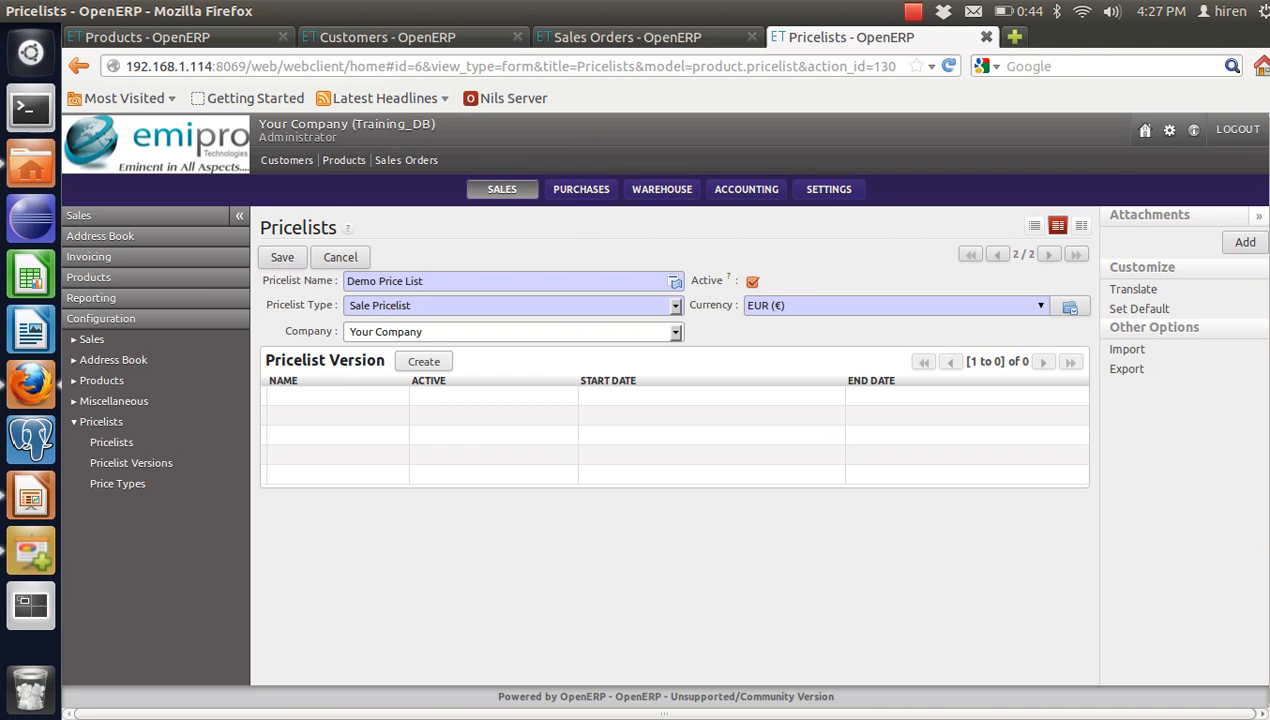
pyautogui.click(424, 361)
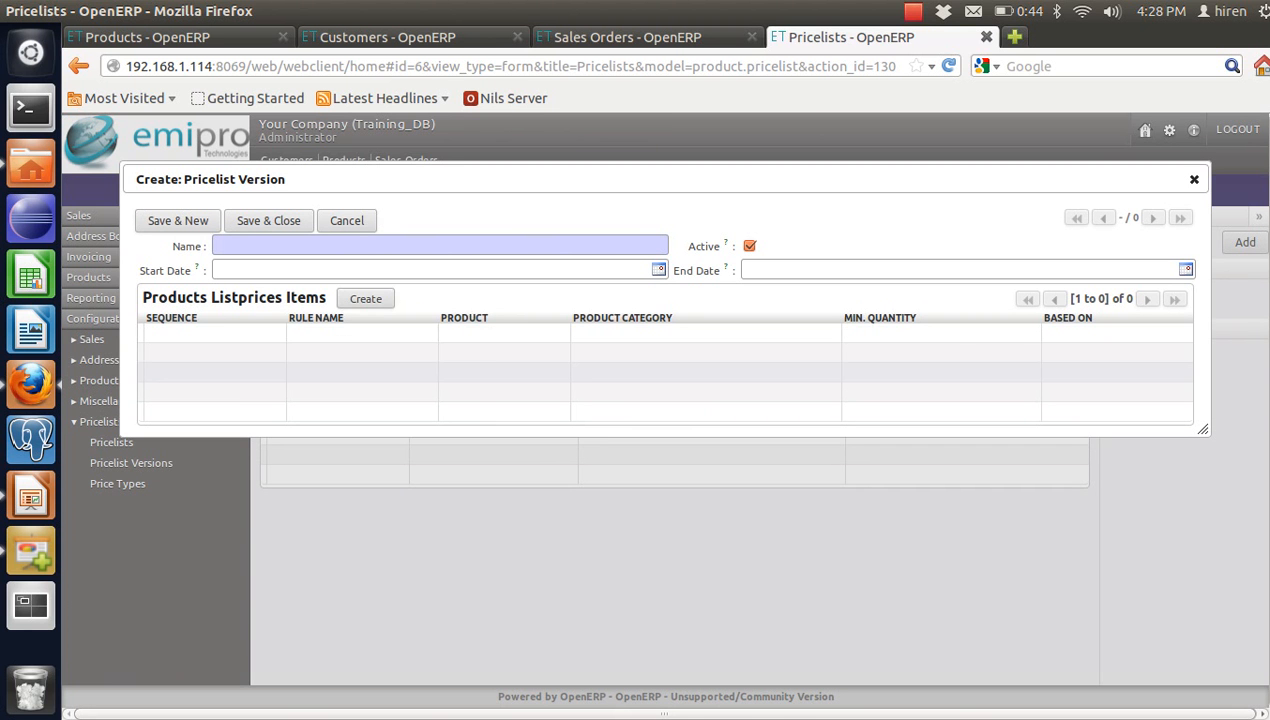
pyautogui.click(440, 245)
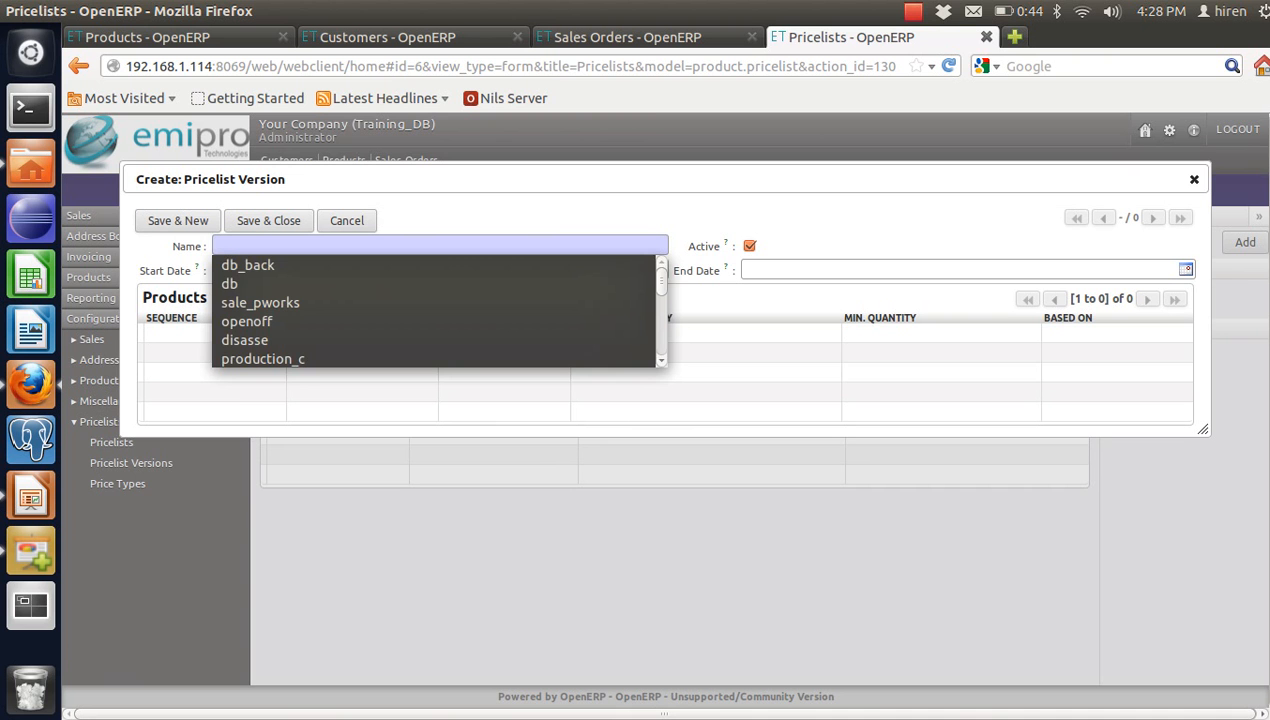
pyautogui.write('Demo Price ')
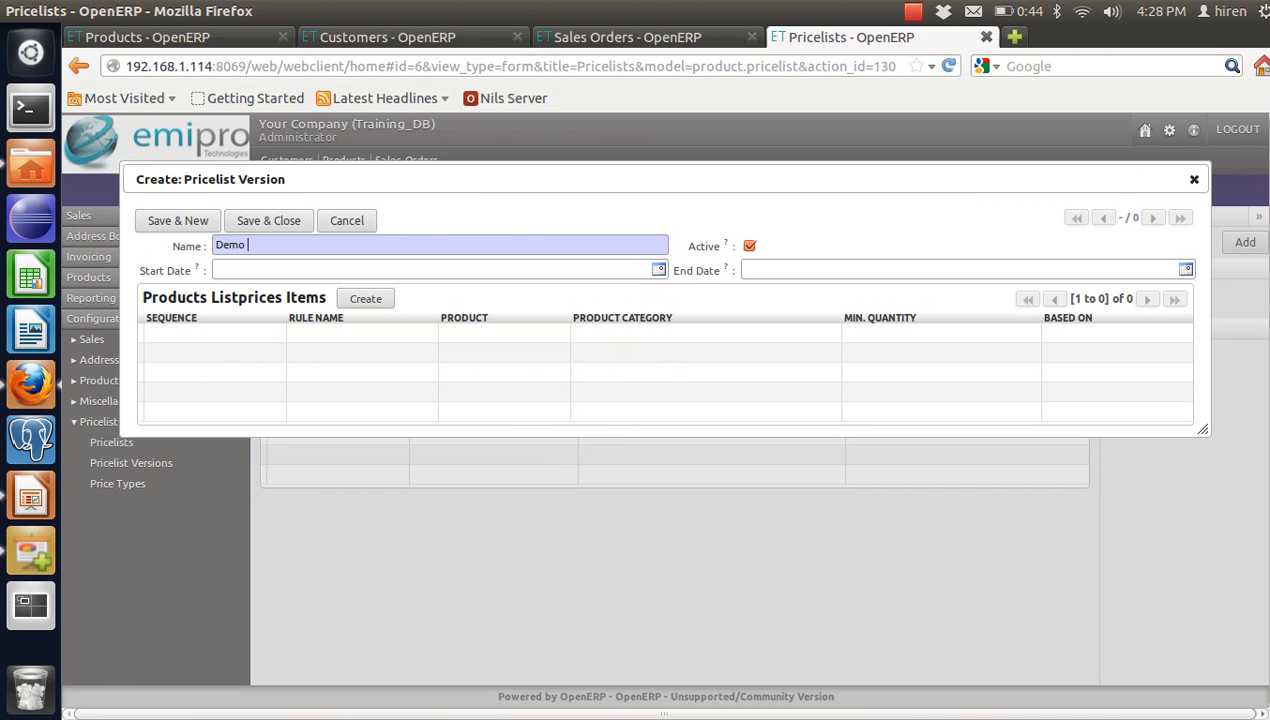
pyautogui.write('List Version - 1')
# Set the version's start date to 03/01/2013 and end date to 03/03/2013, and save it with the pricelist
pyautogui.click(217, 269)
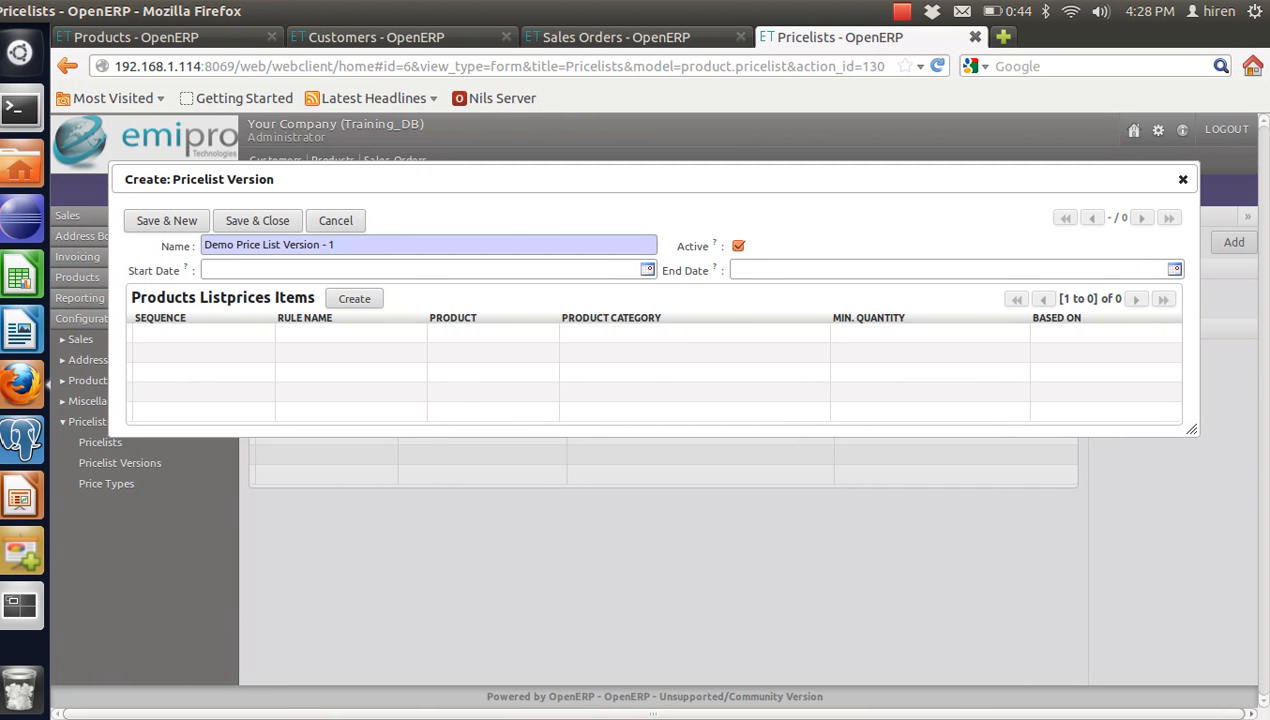
pyautogui.click(647, 269)
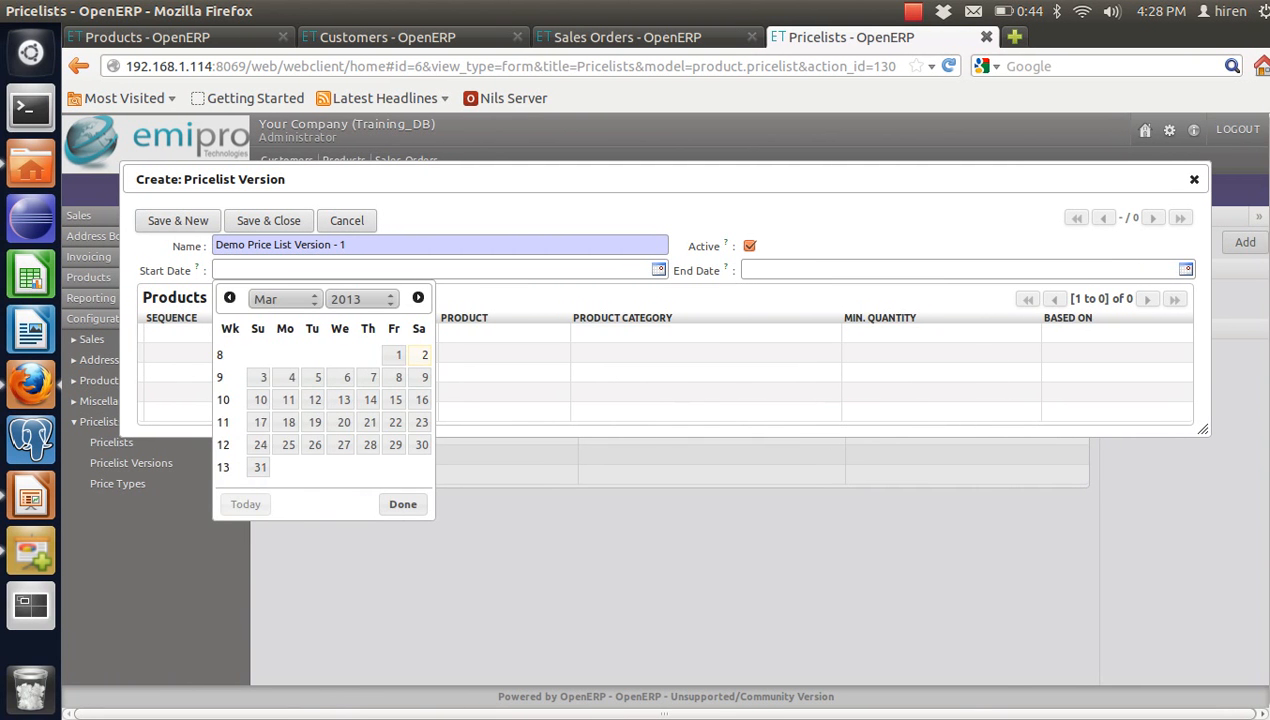
pyautogui.click(394, 355)
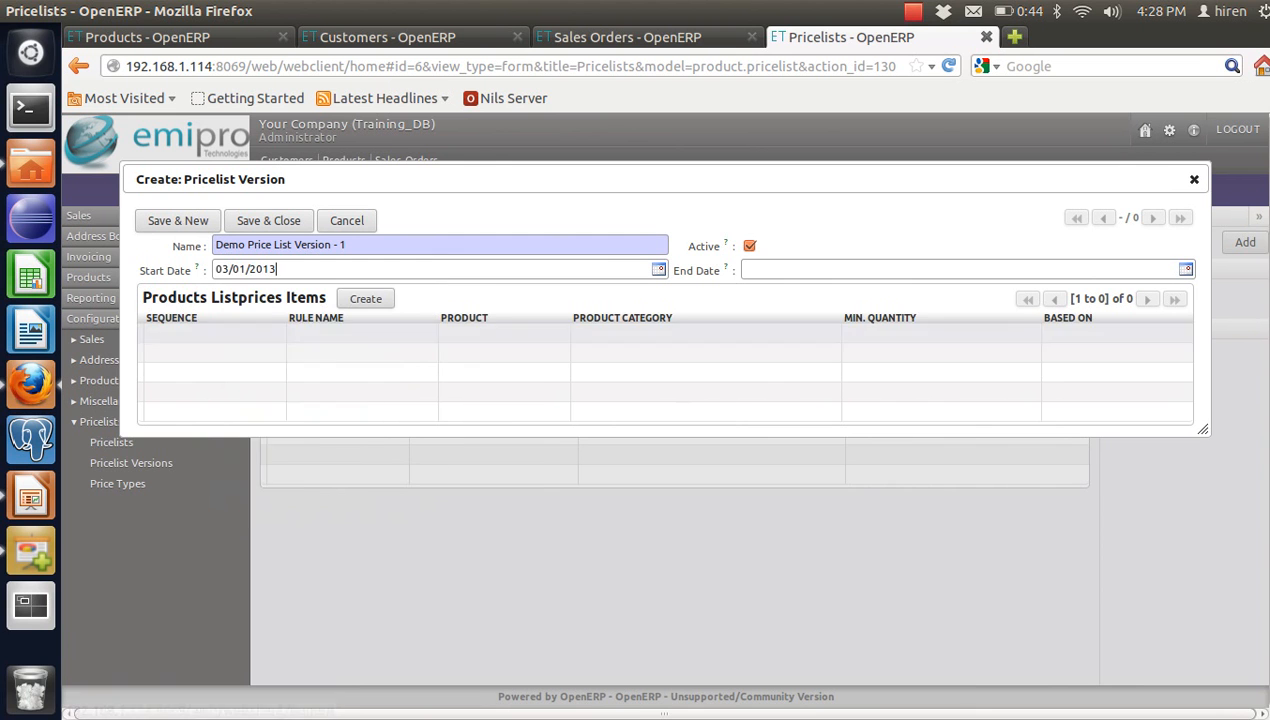
pyautogui.click(1174, 269)
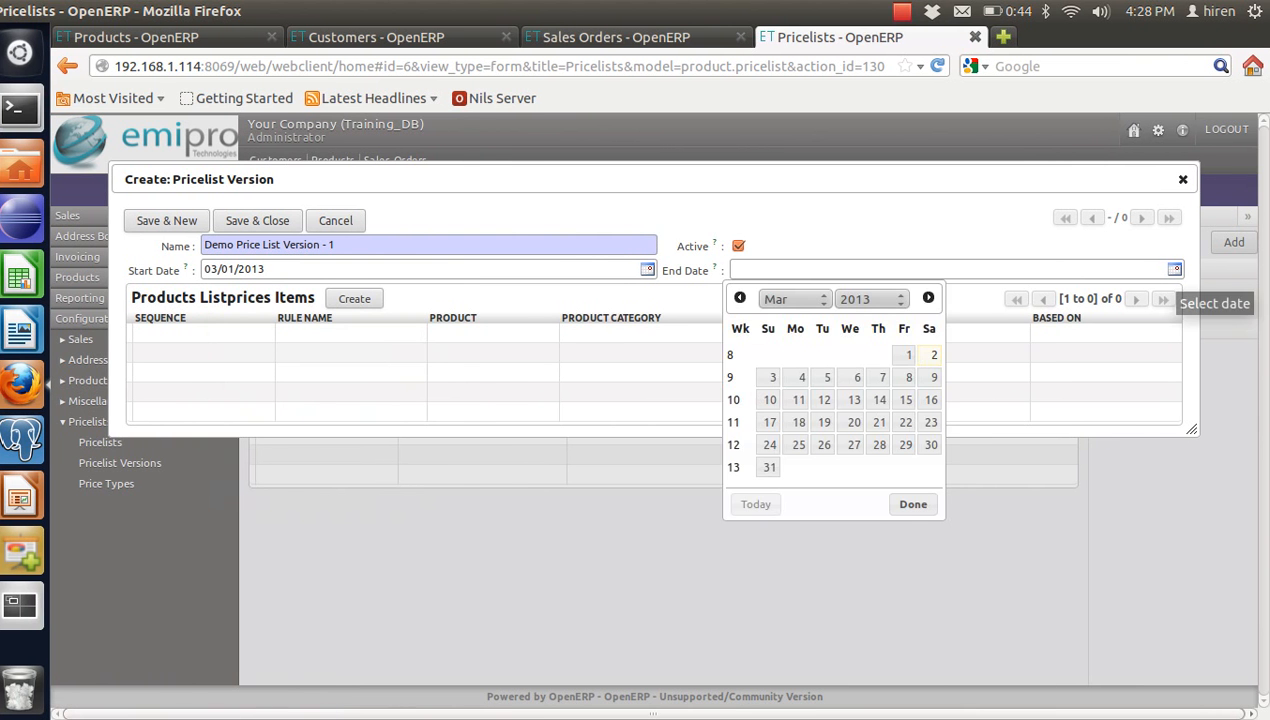
pyautogui.click(770, 377)
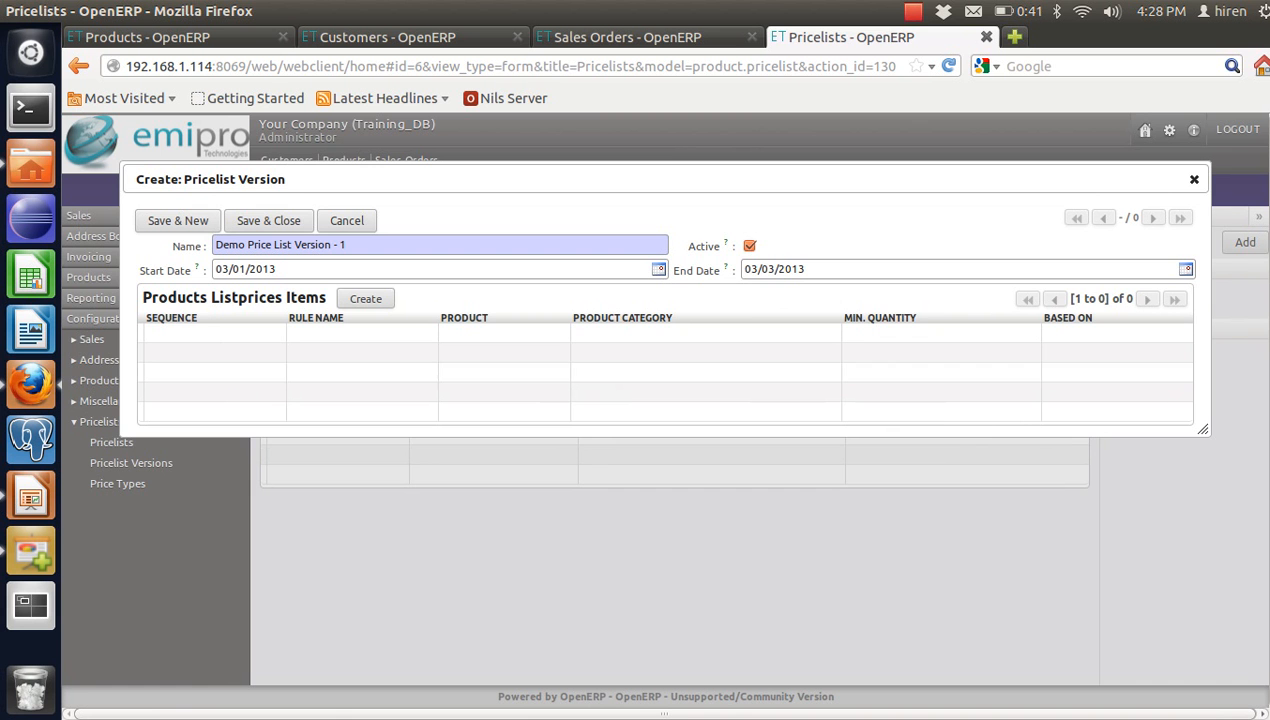
pyautogui.click(268, 221)
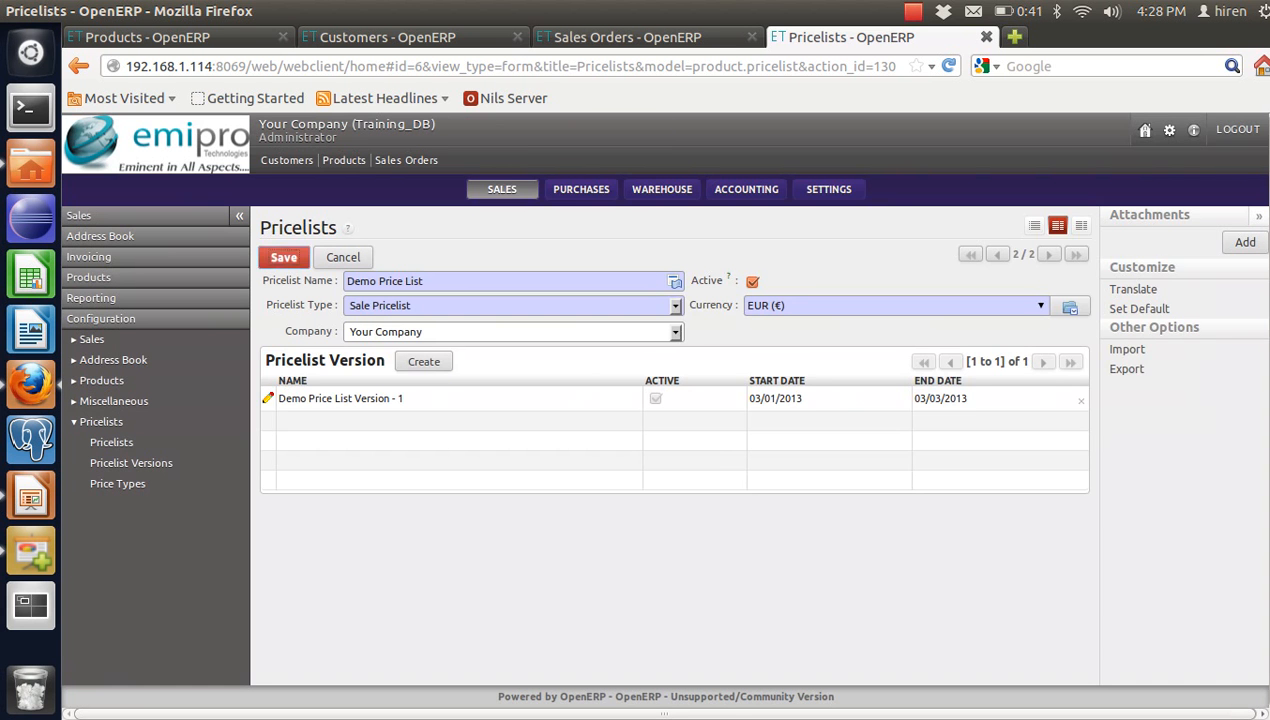
pyautogui.click(284, 257)
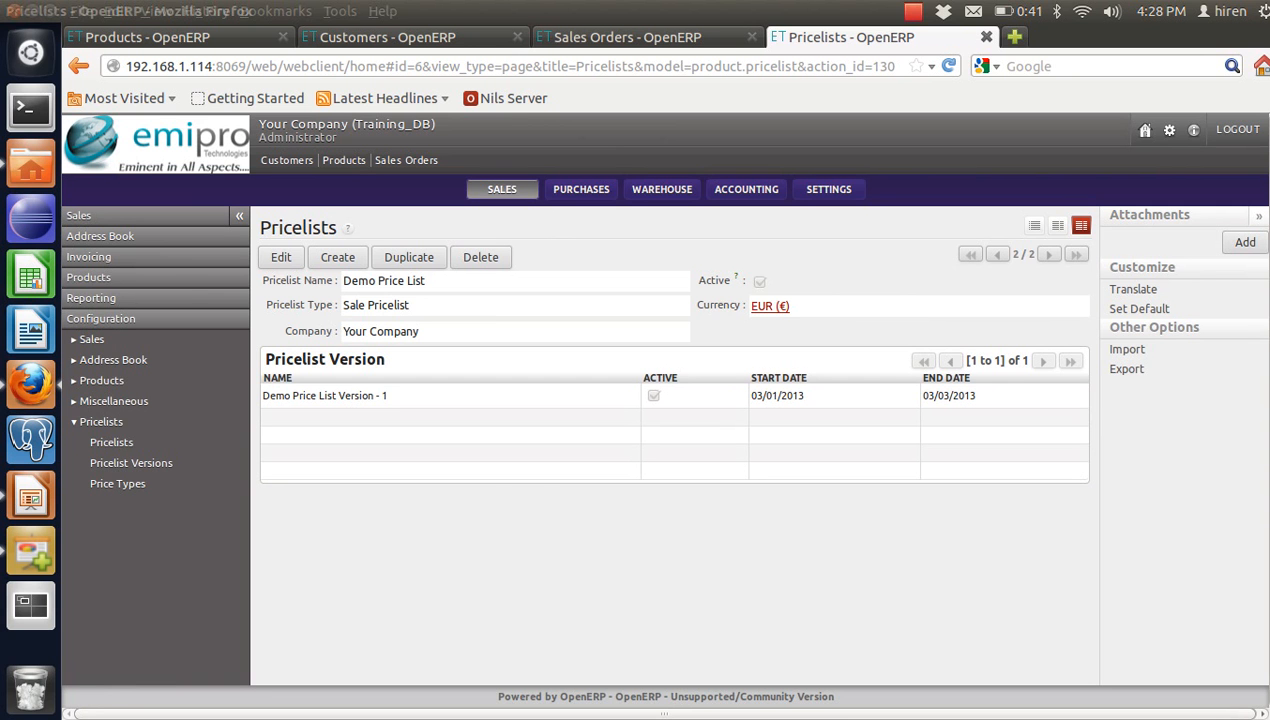
pyautogui.hotkey('alt', 'Tab')
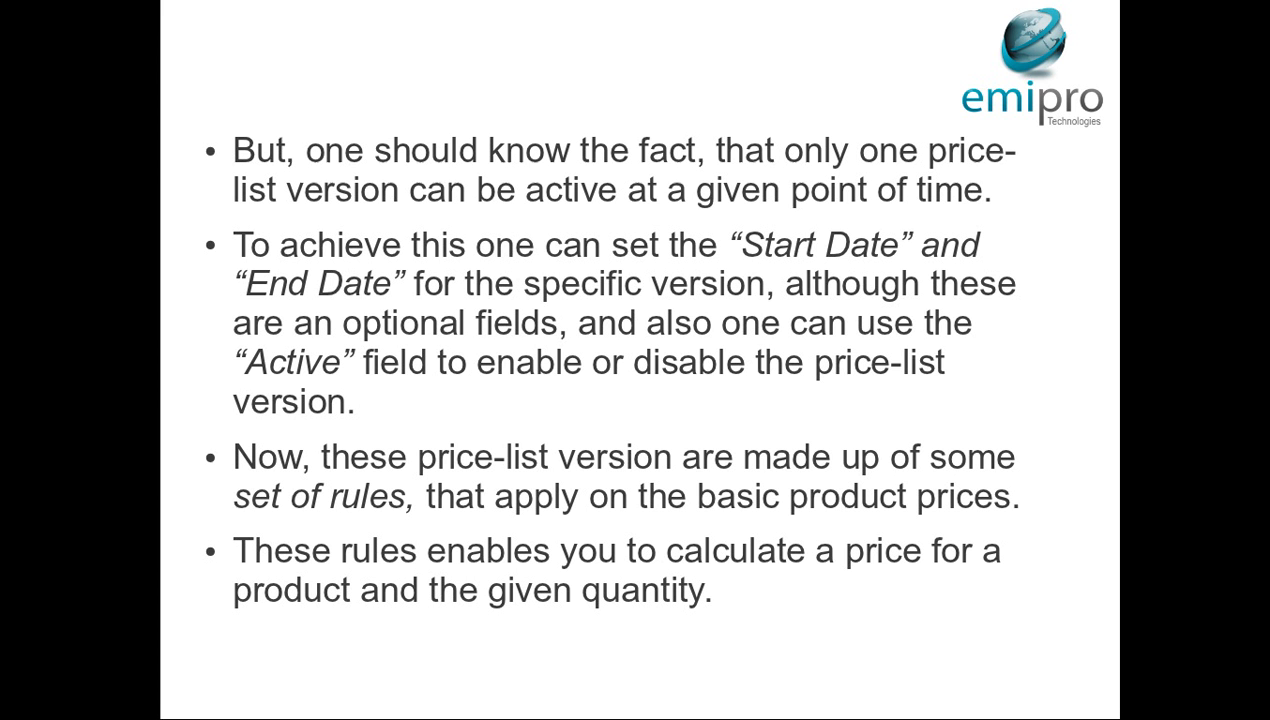
pyautogui.hotkey('alt', 'Tab')
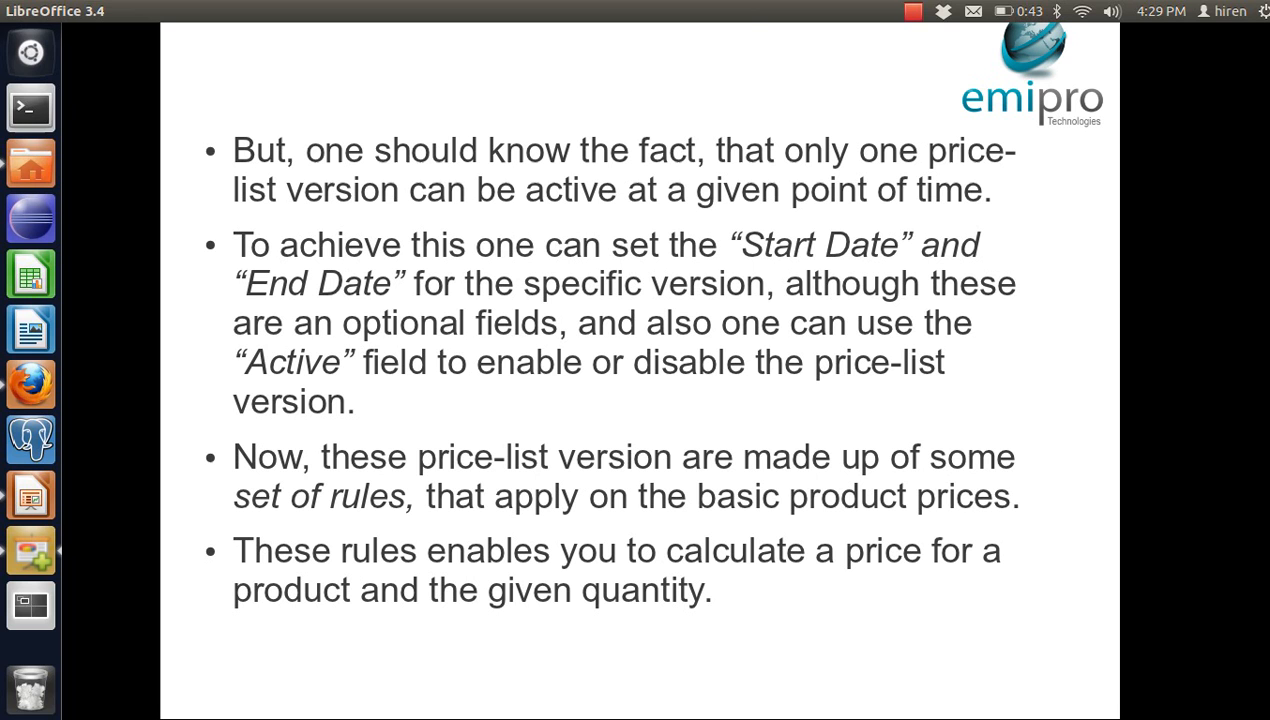
pyautogui.hotkey('alt', 'Tab')
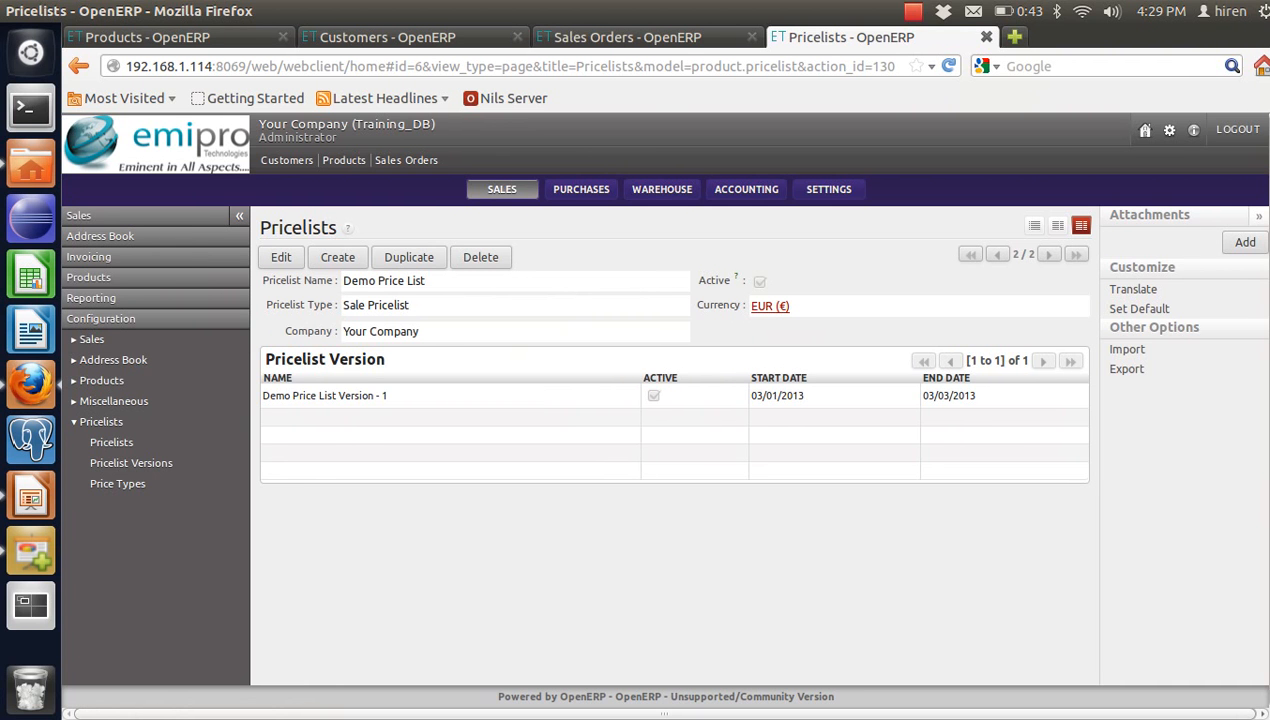
# Start a new price rule inside Demo Price List Version - 1 and name it Demo Rule - 1
pyautogui.click(281, 257)
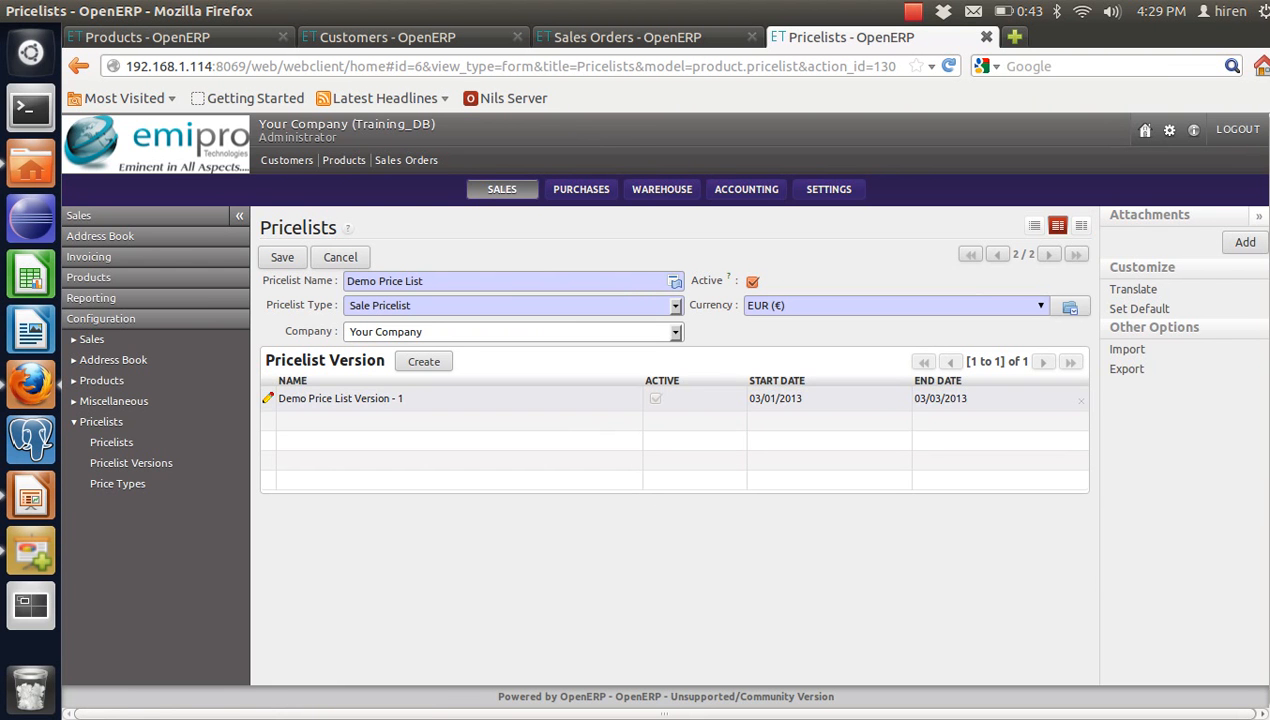
pyautogui.click(268, 398)
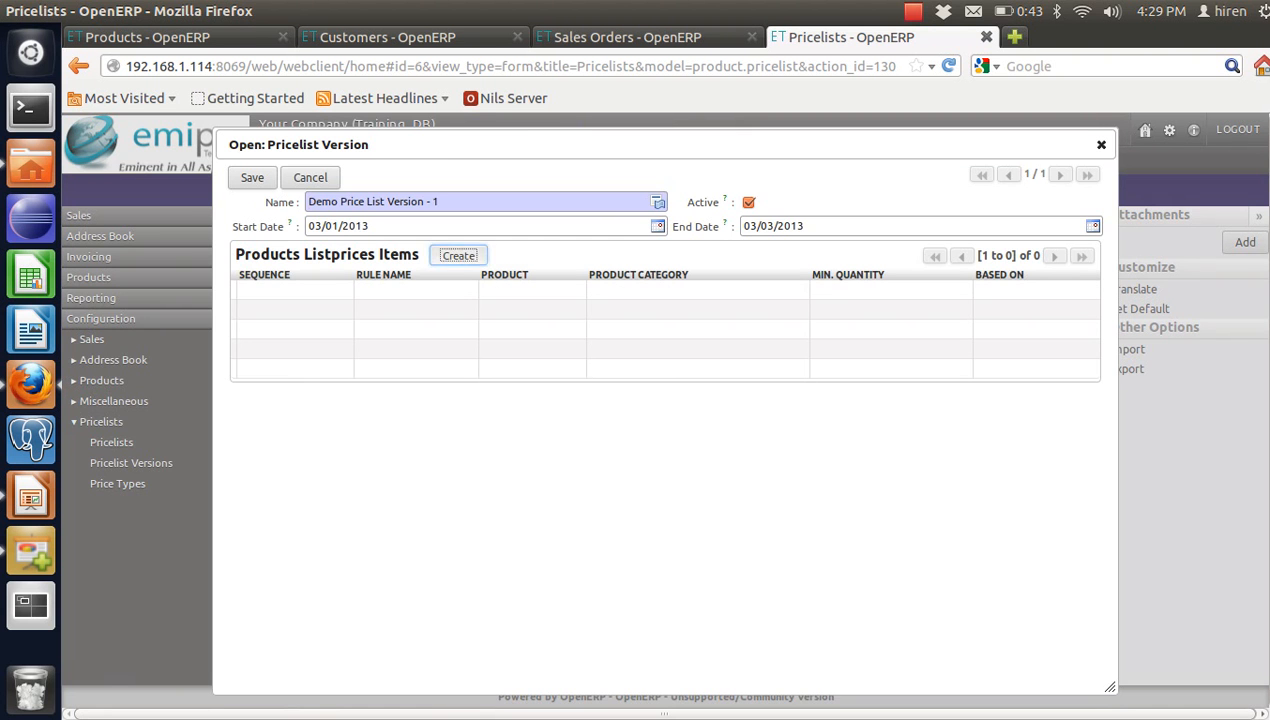
pyautogui.click(458, 255)
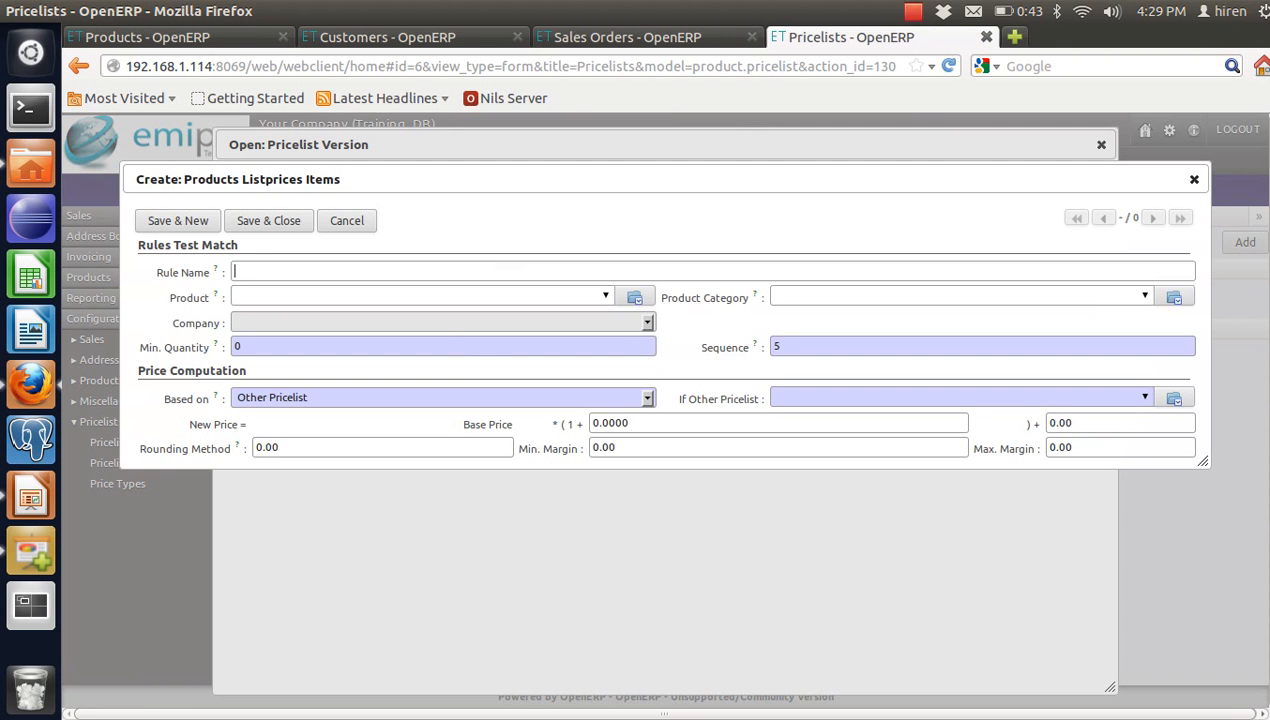
pyautogui.write('D')
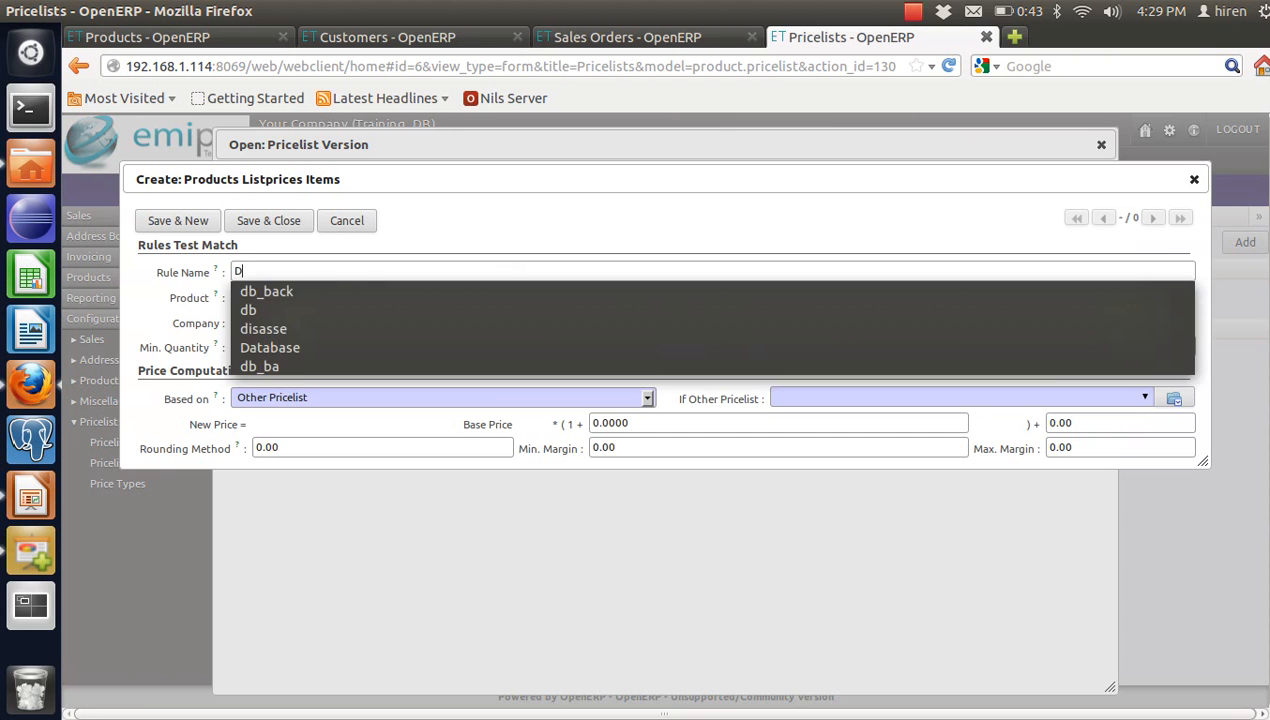
pyautogui.write('emo Rule ')
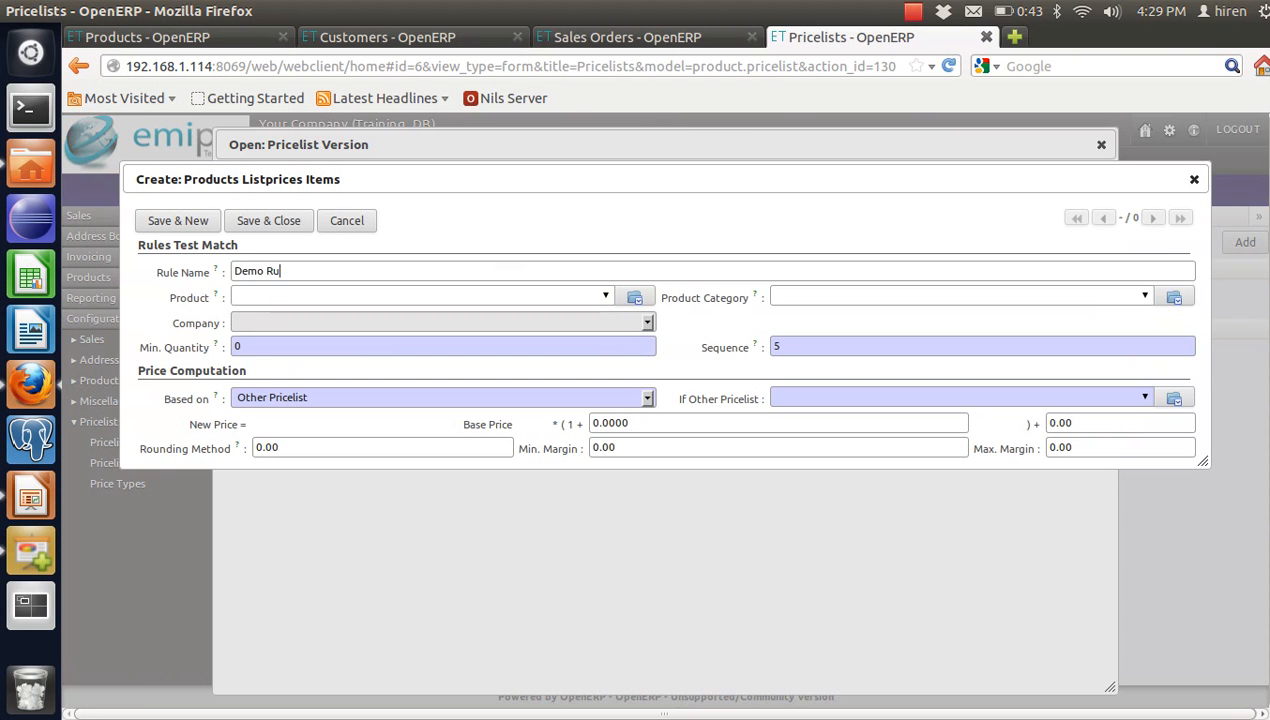
pyautogui.write('- 1')
pyautogui.moveTo(192, 298)
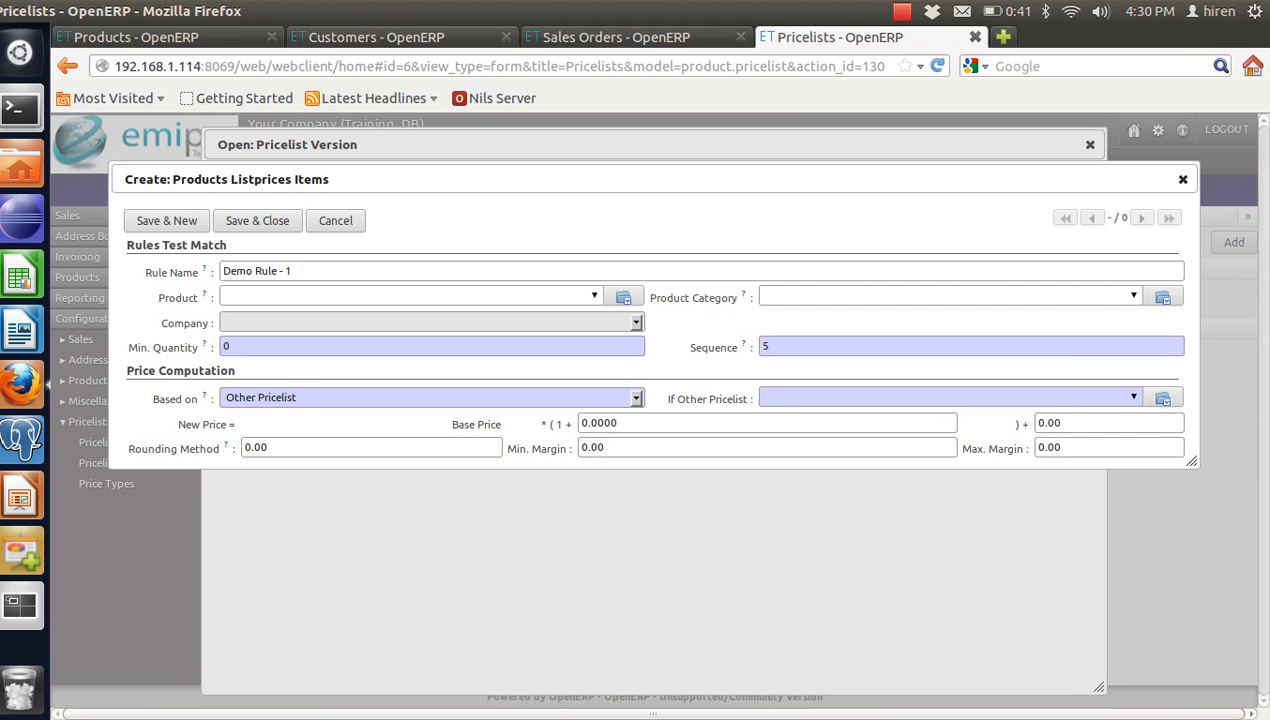
pyautogui.hotkey('alt', 'Tab')
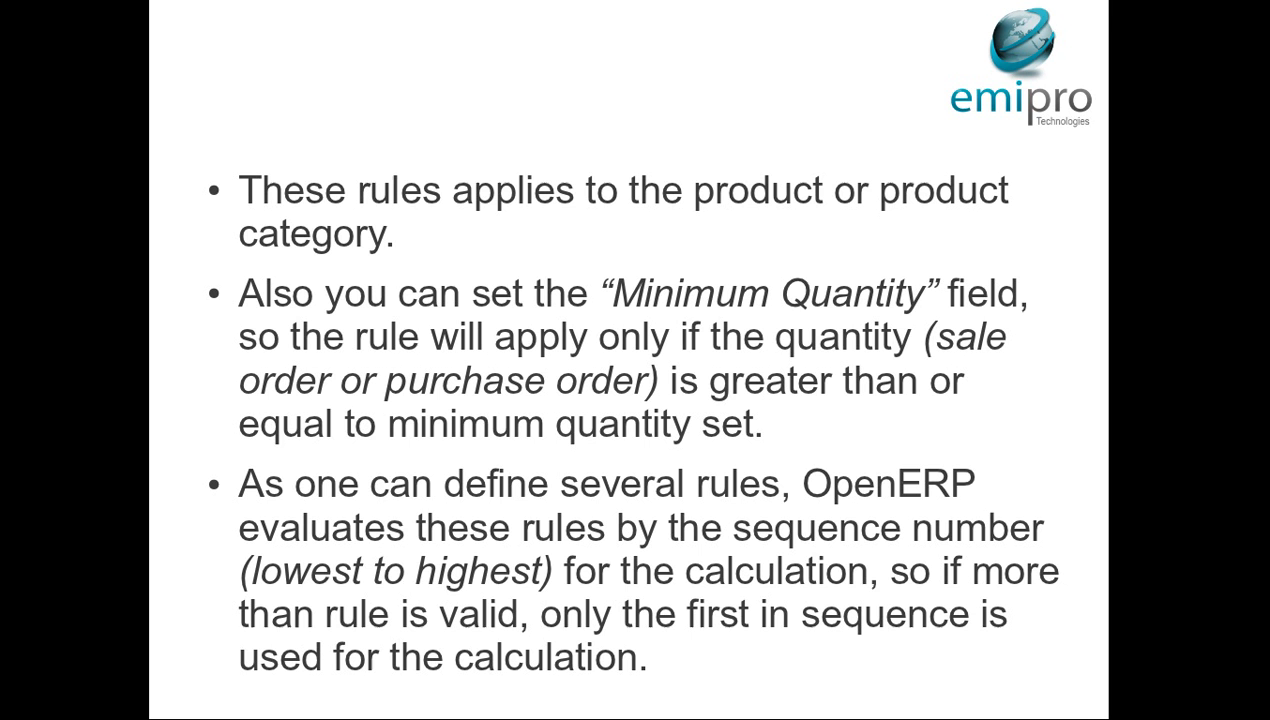
pyautogui.hotkey('alt', 'Tab')
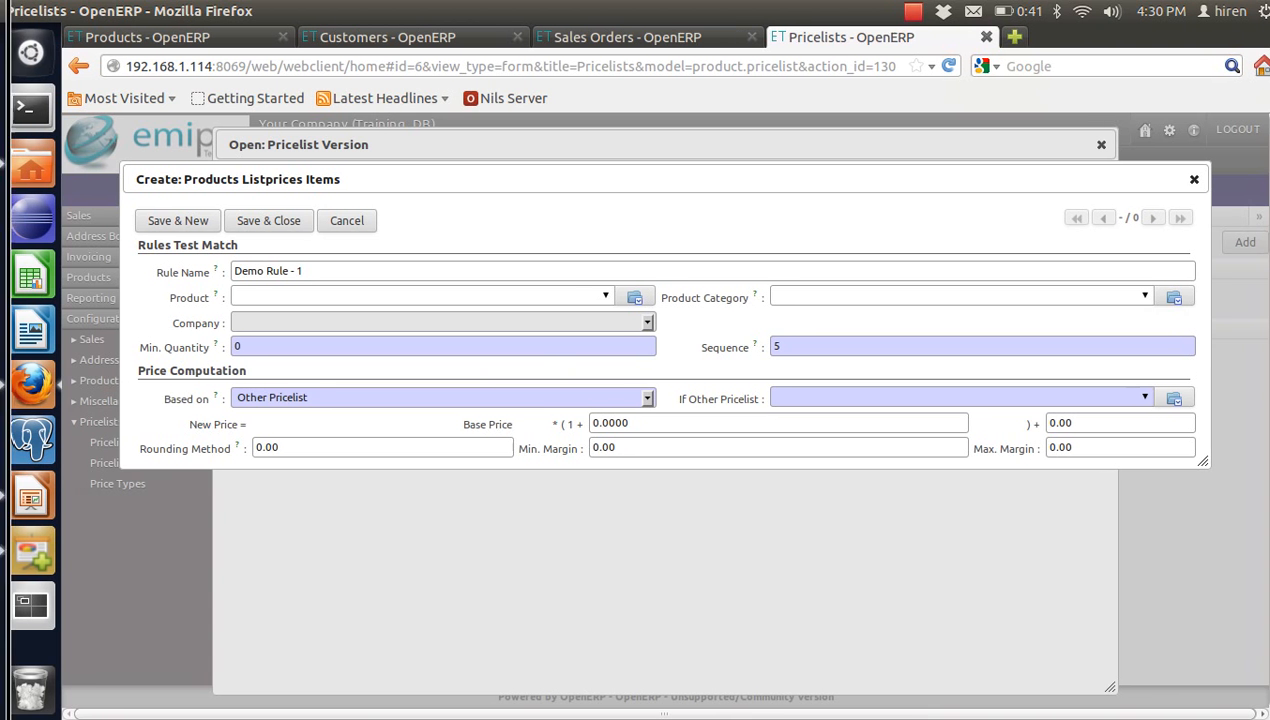
pyautogui.moveTo(164, 348)
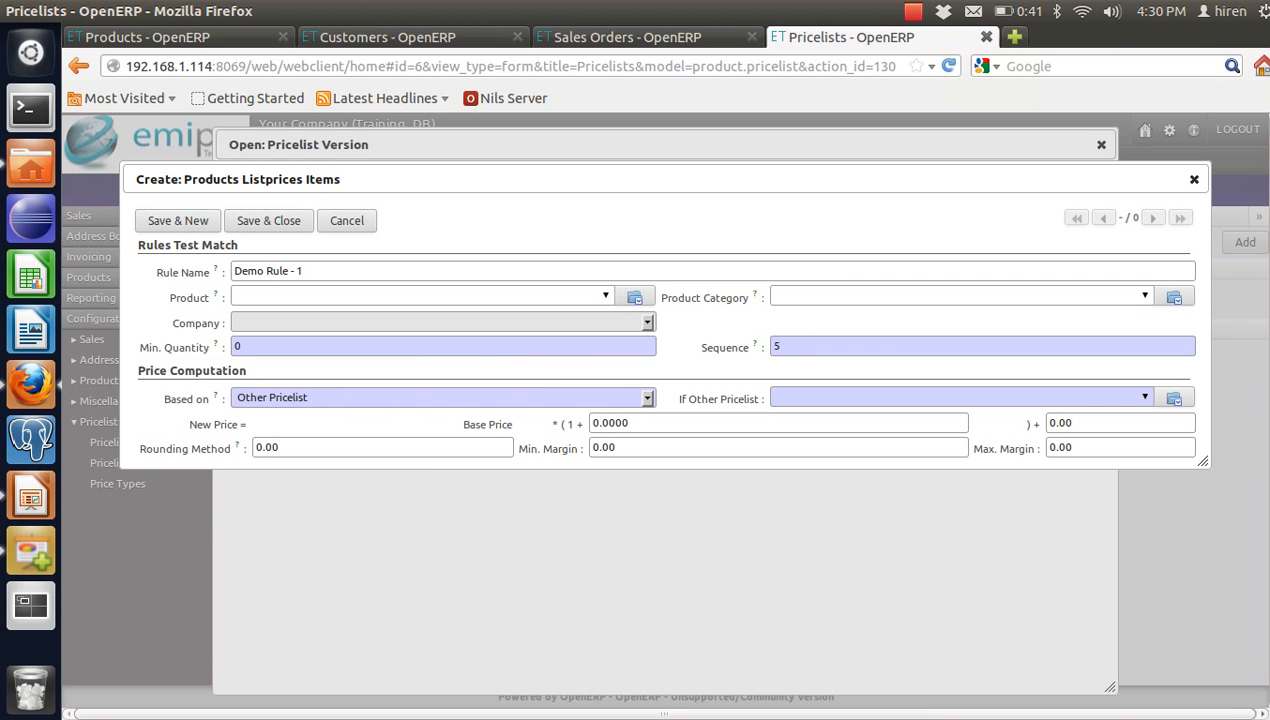
pyautogui.click(243, 346)
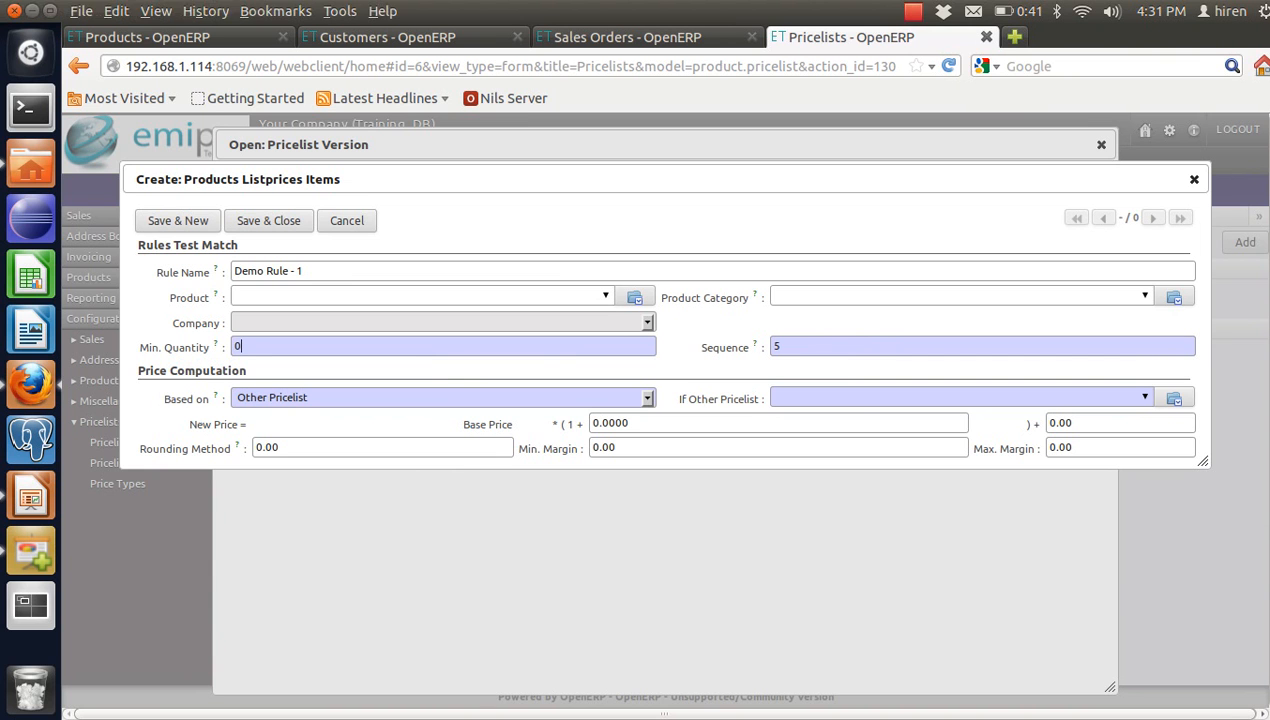
pyautogui.hotkey('alt', 'Tab')
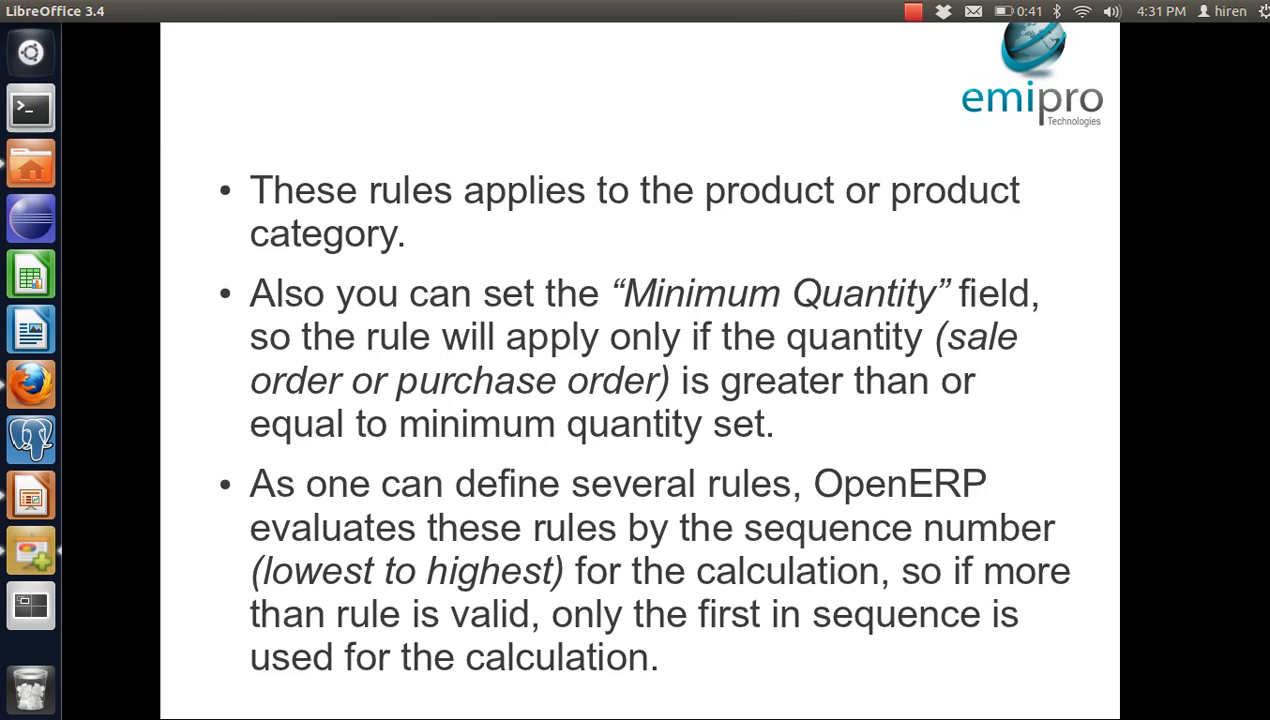
# Review the slides on minimum quantity, sequence and price calculation against the fields of the new price rule
pyautogui.hotkey('alt', 'Tab')
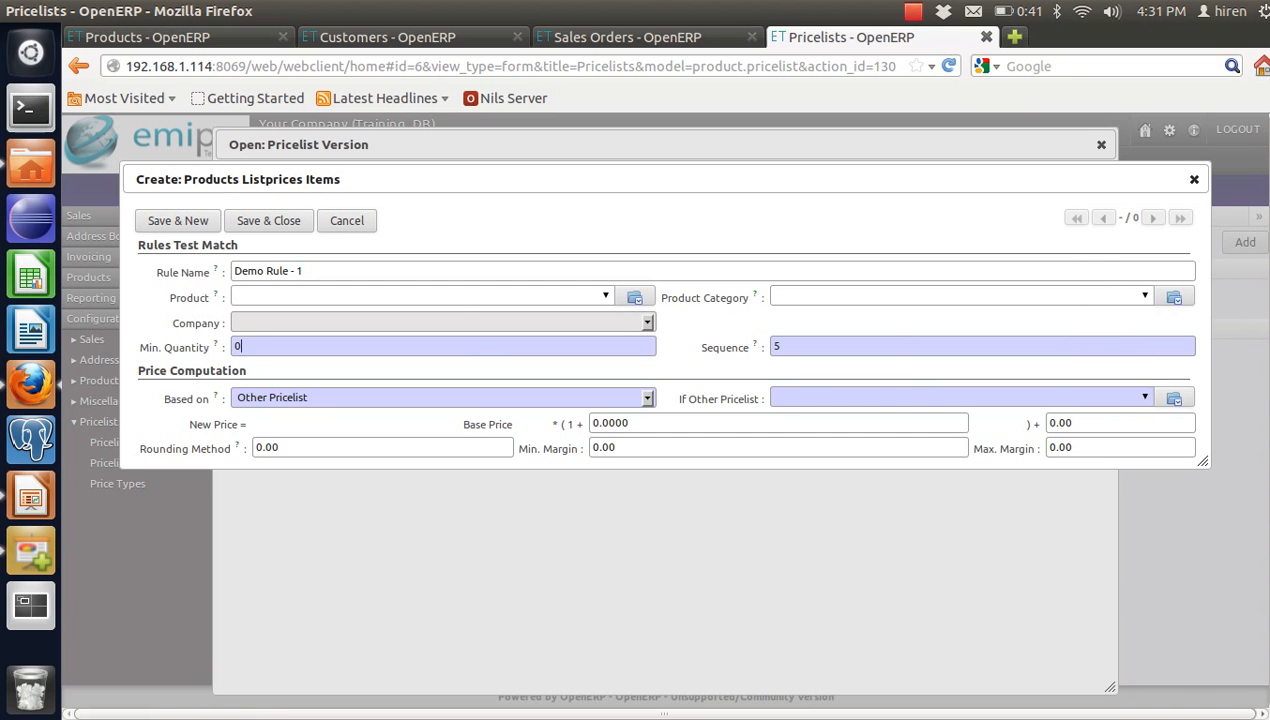
pyautogui.hotkey('alt', 'Tab')
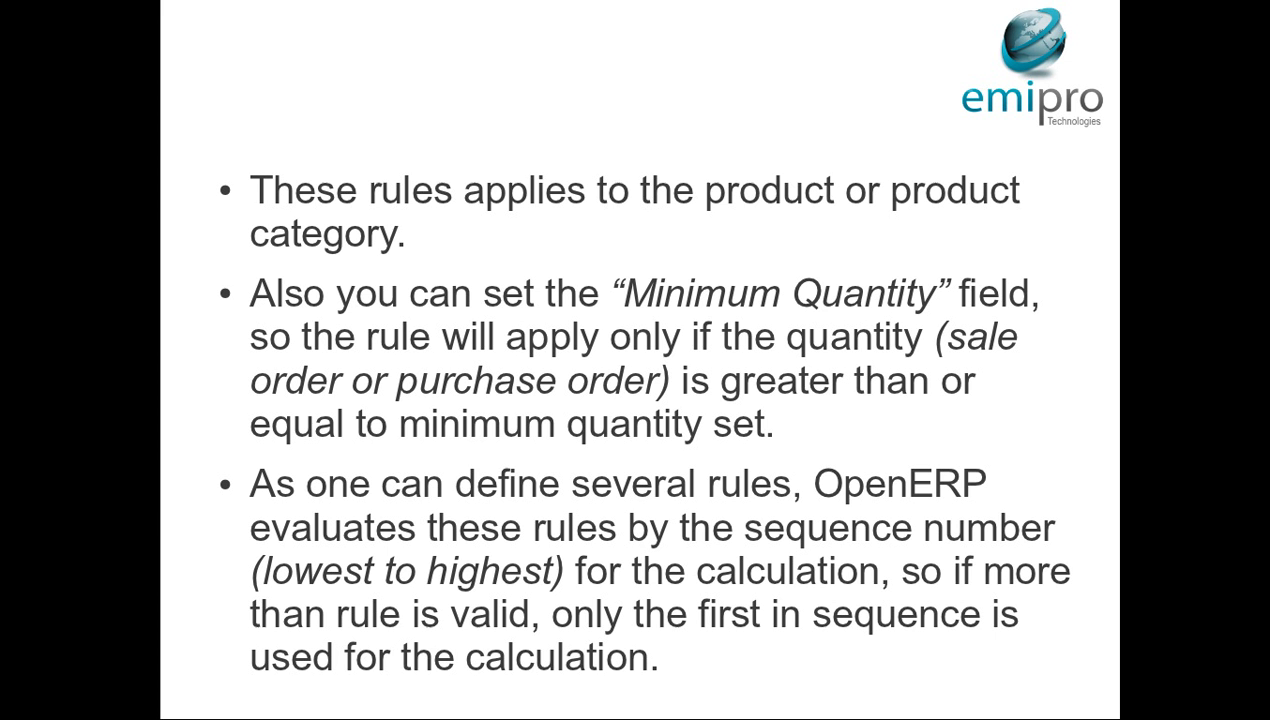
pyautogui.press('Escape')
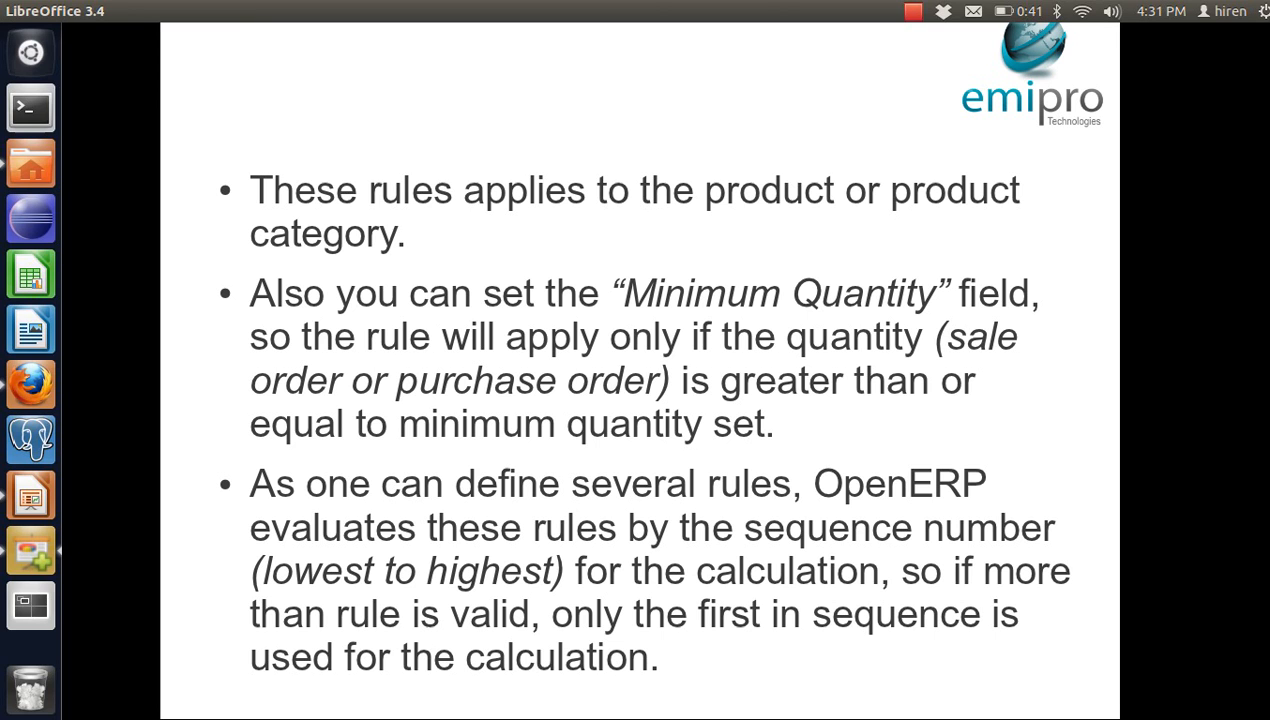
pyautogui.hotkey('alt', 'Tab')
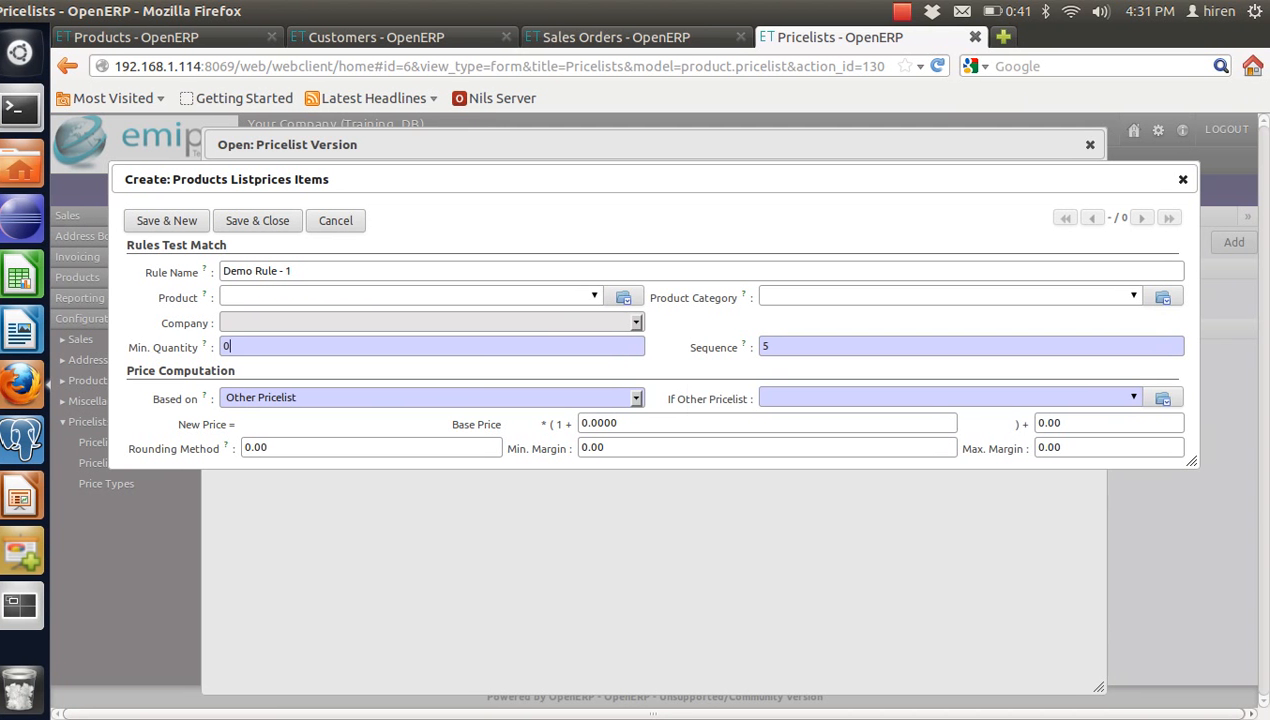
pyautogui.moveTo(726, 348)
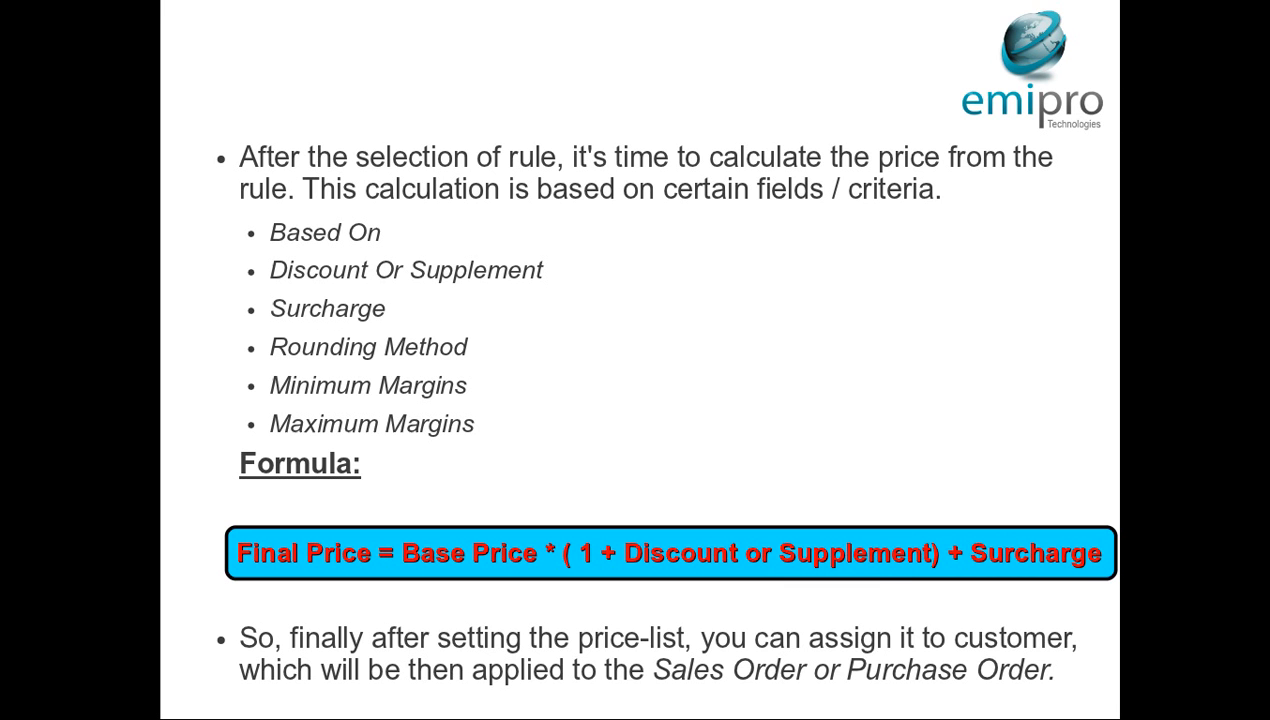
pyautogui.press('Escape')
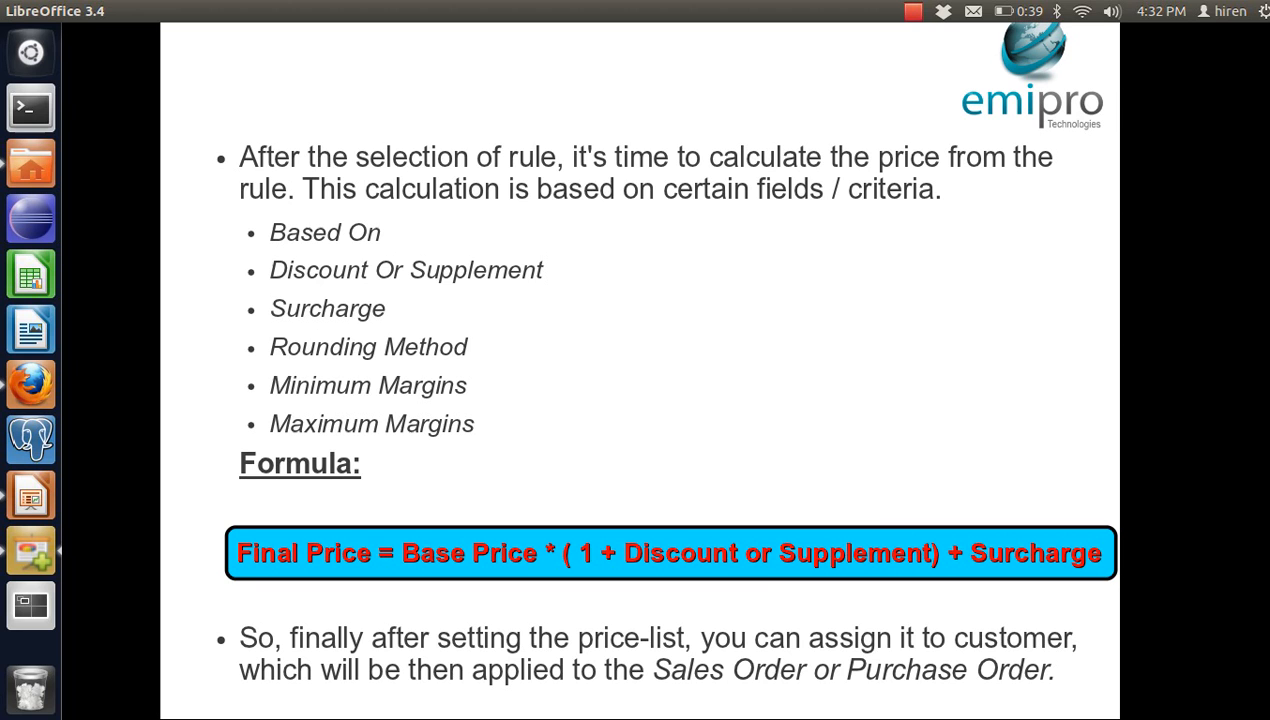
pyautogui.hotkey('alt', 'Tab')
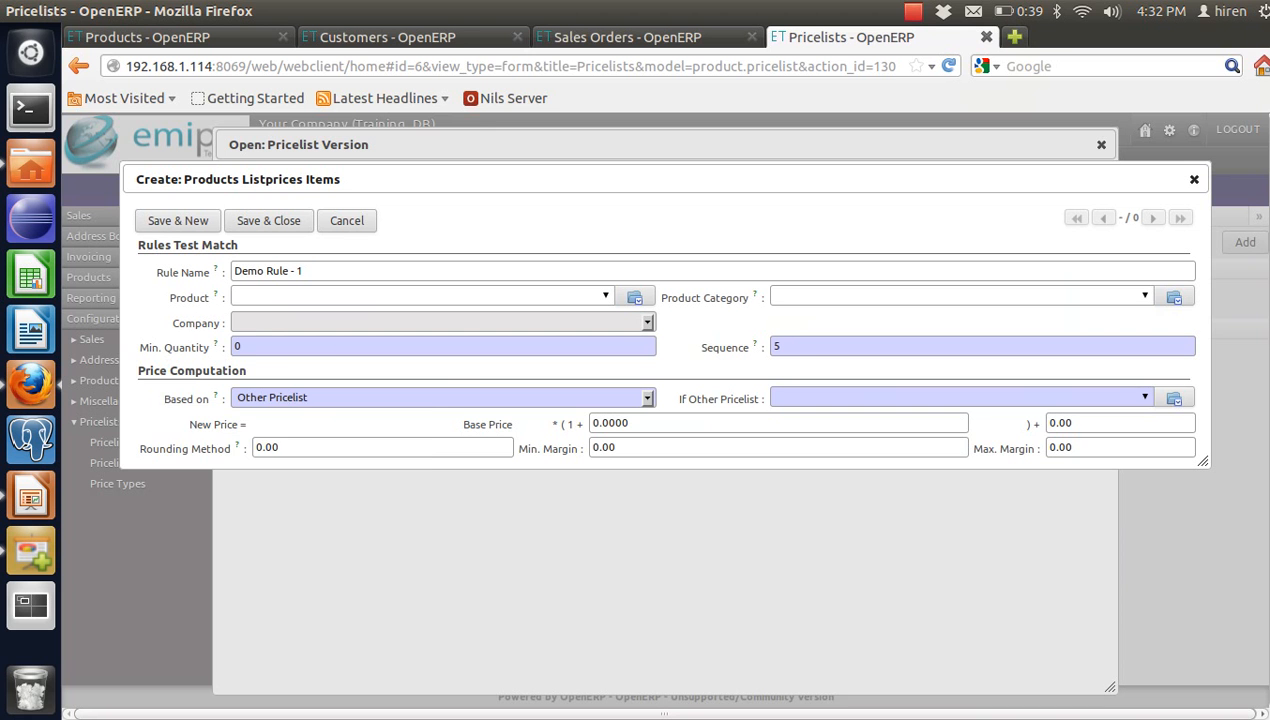
# Base the price computation of Demo Rule - 1 on Public Price
pyautogui.moveTo(187, 399)
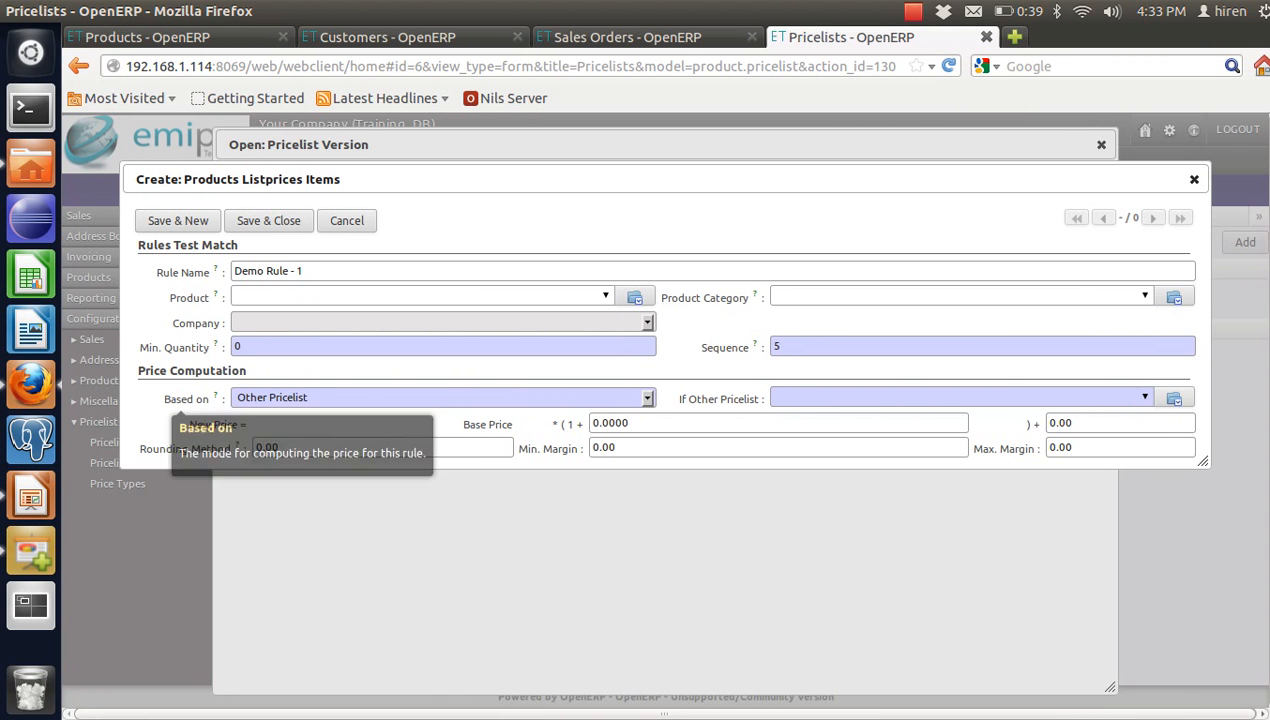
pyautogui.click(400, 398)
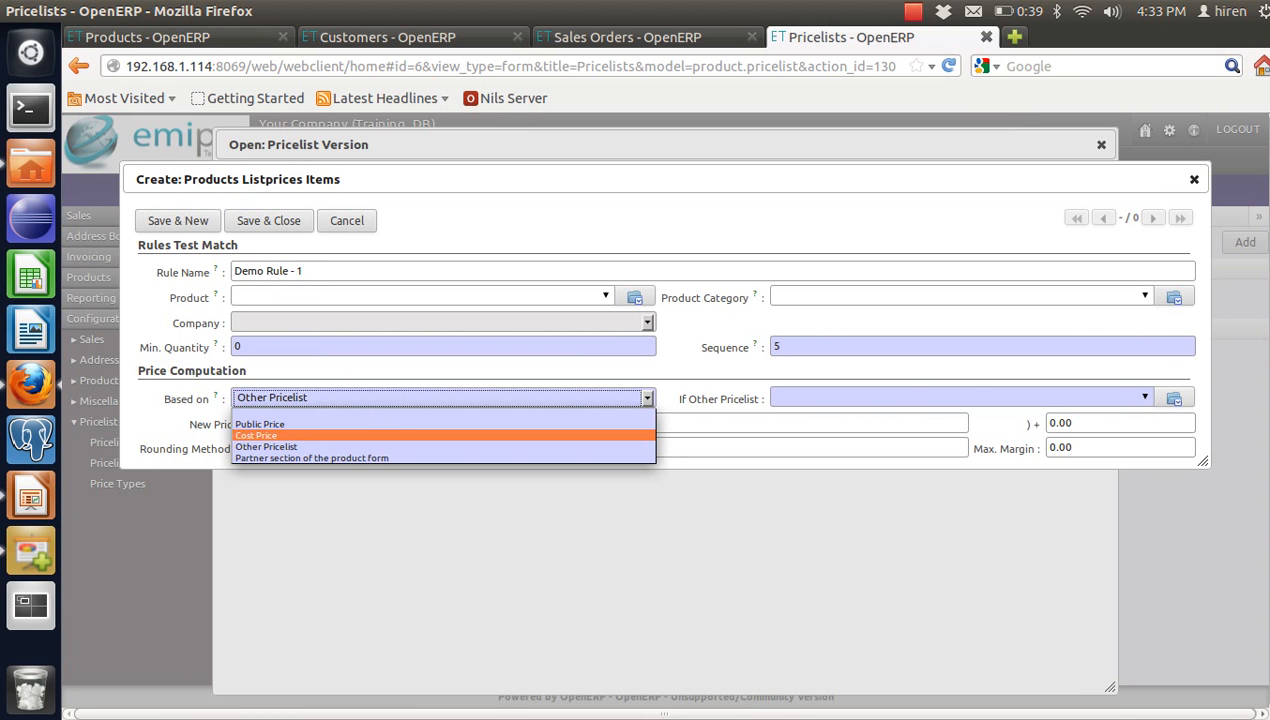
pyautogui.press('Return')
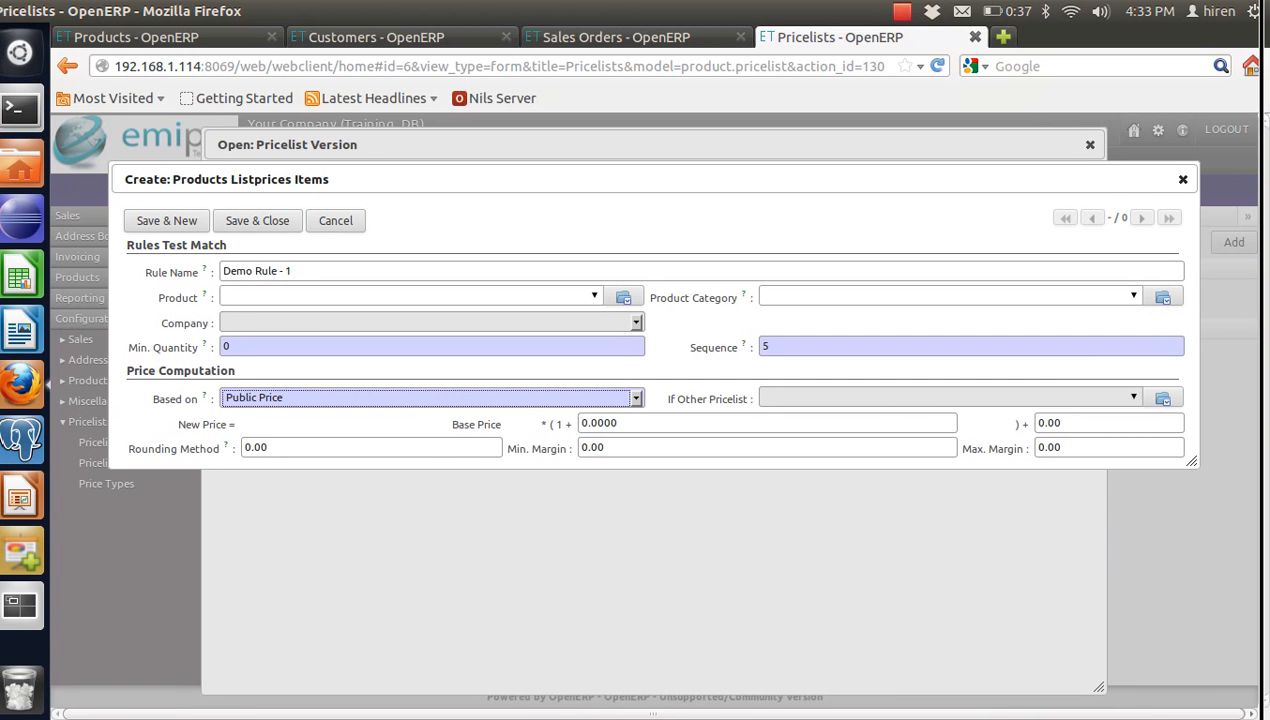
# Set the rule's discount or supplement factor on the base price to 0.02
pyautogui.click(620, 423)
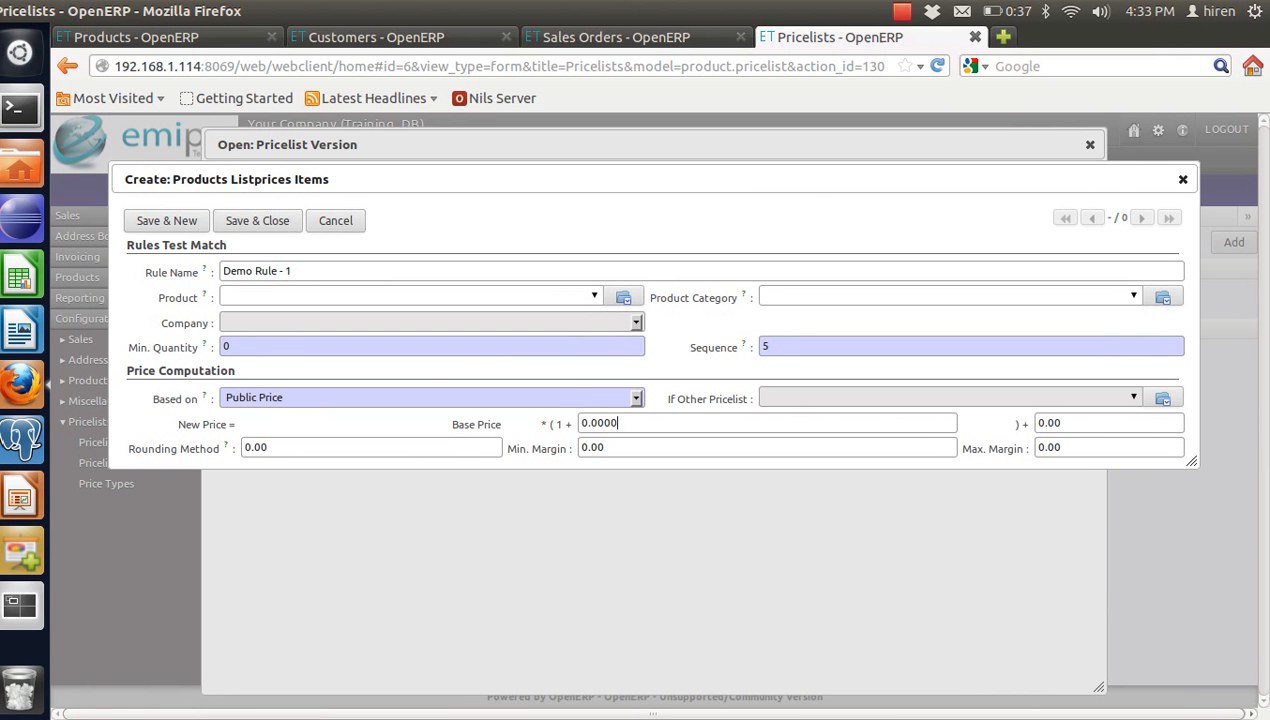
pyautogui.click(598, 423)
pyautogui.press('BackSpace')
pyautogui.write('02')
pyautogui.press('Left')
pyautogui.press('Left')
pyautogui.press('Left')
pyautogui.press('Left')
pyautogui.write('--')
pyautogui.press('BackSpace')
pyautogui.write('-')
pyautogui.press('BackSpace')
# Set the surcharge added at the end of the rule's price formula to 10
pyautogui.press('BackSpace')
pyautogui.press('BackSpace')
pyautogui.press('BackSpace')
pyautogui.press('BackSpace')
pyautogui.write('10')
# Compare the rule's price computation fields with the final price formula on the presentation slide
pyautogui.hotkey('alt', 'Tab')
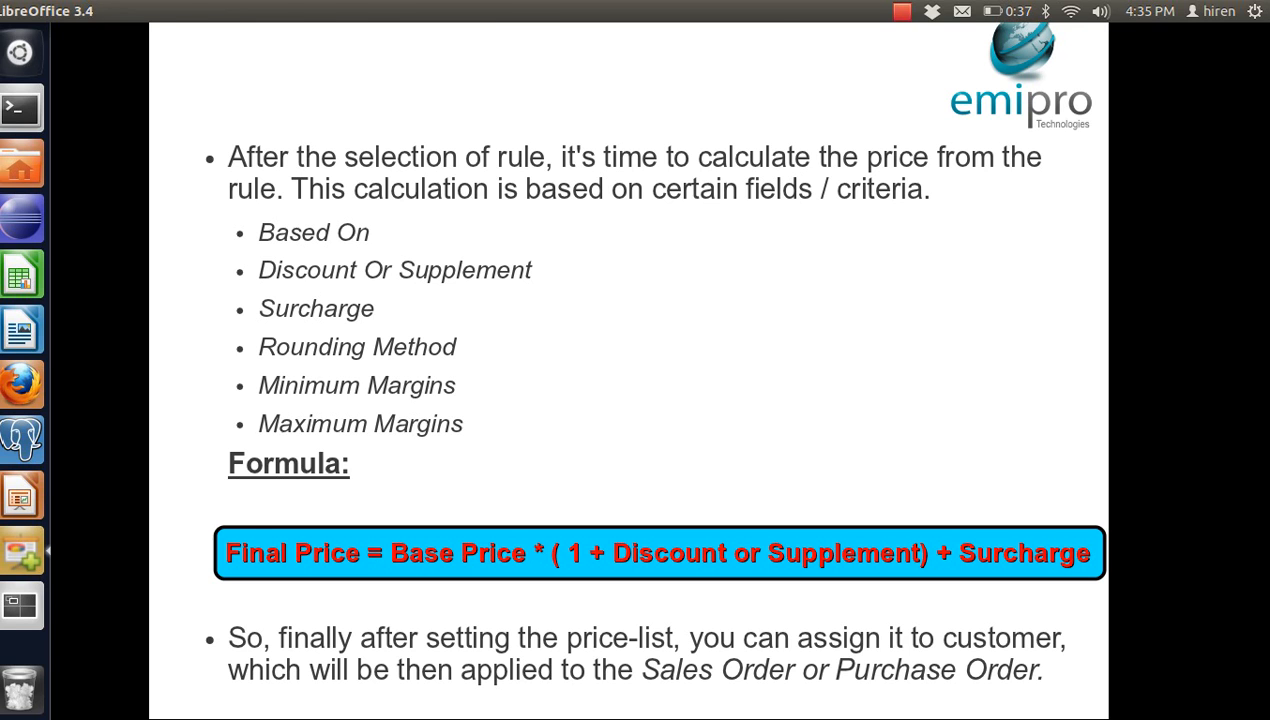
pyautogui.hotkey('alt', 'Tab')
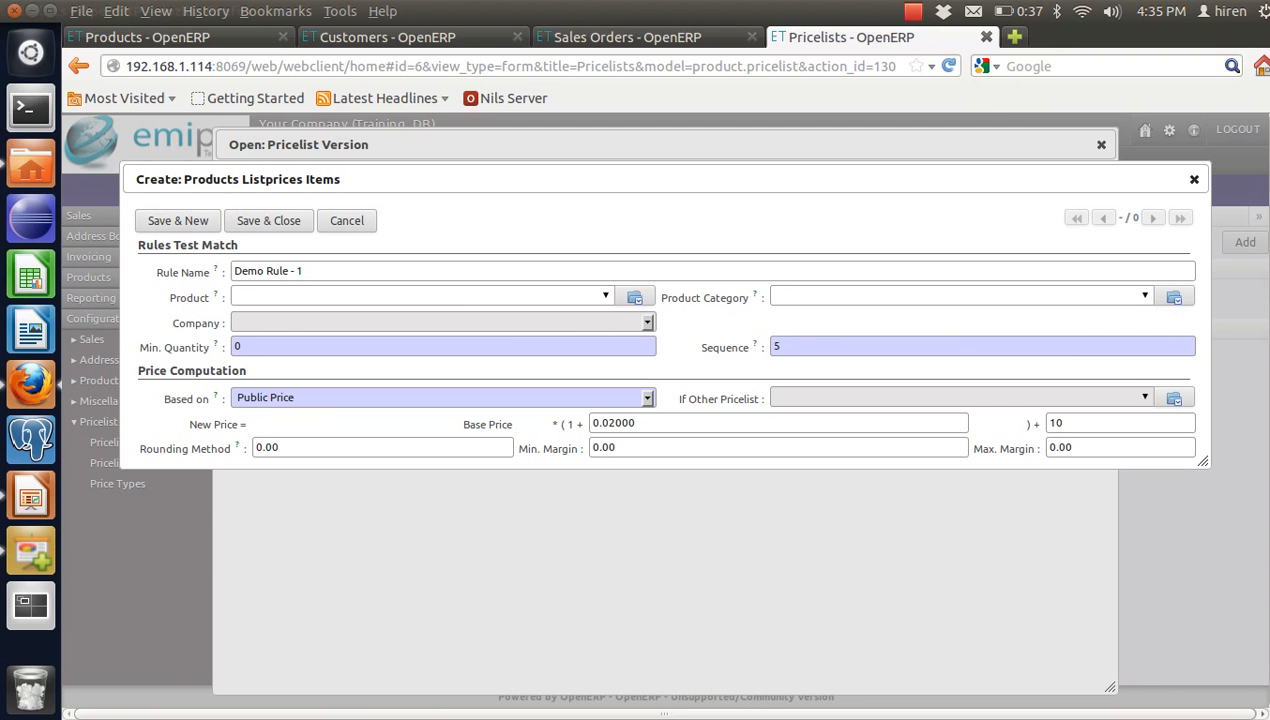
pyautogui.hotkey('alt', 'Tab')
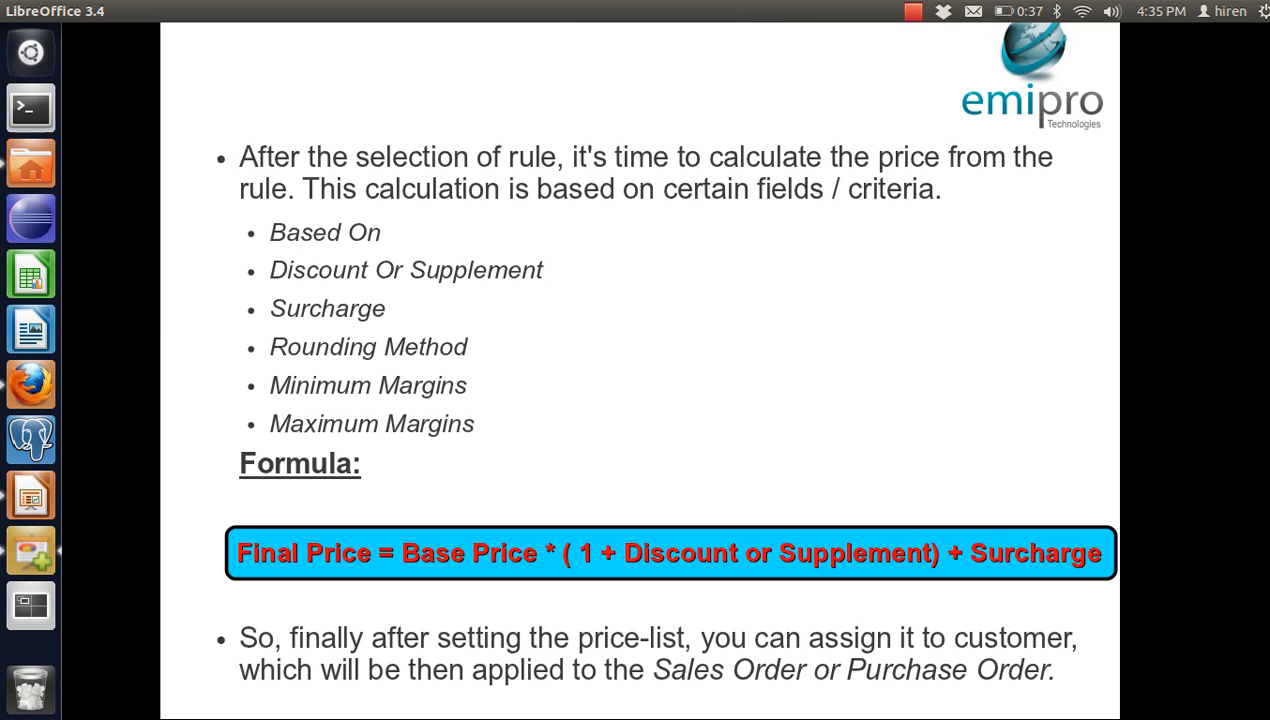
pyautogui.hotkey('alt', 'Tab')
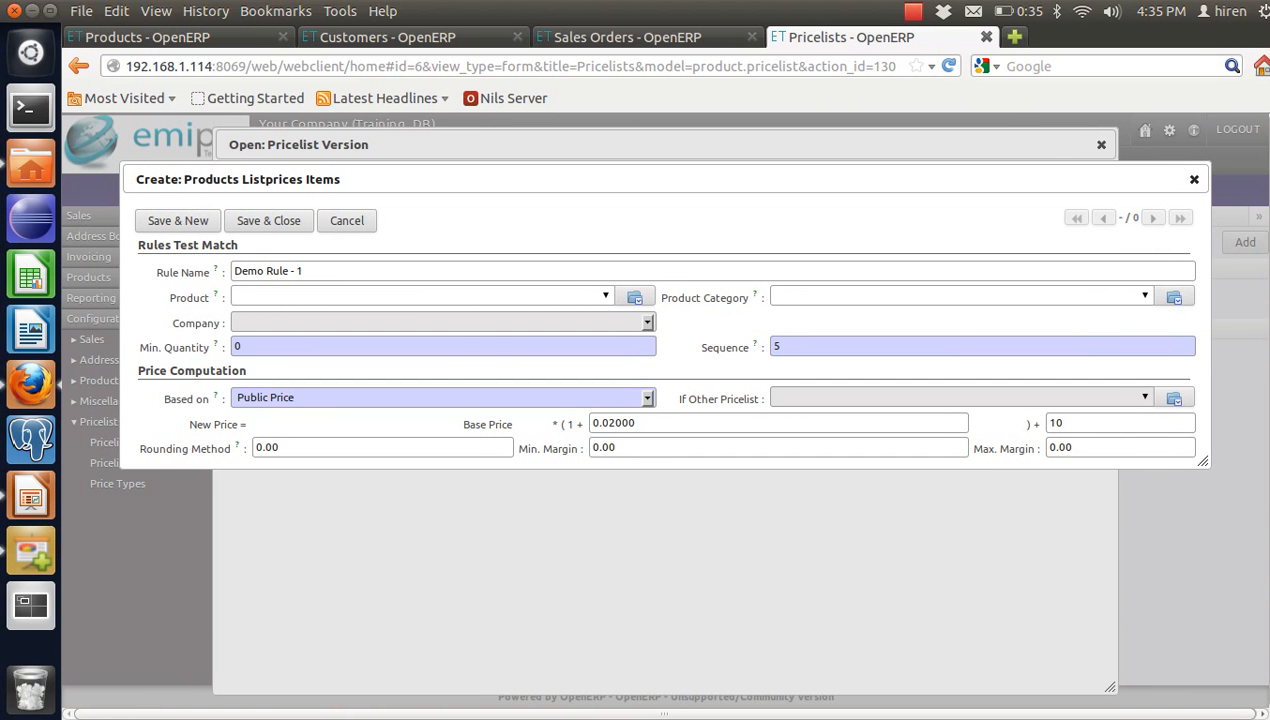
pyautogui.hotkey('alt', 'Tab')
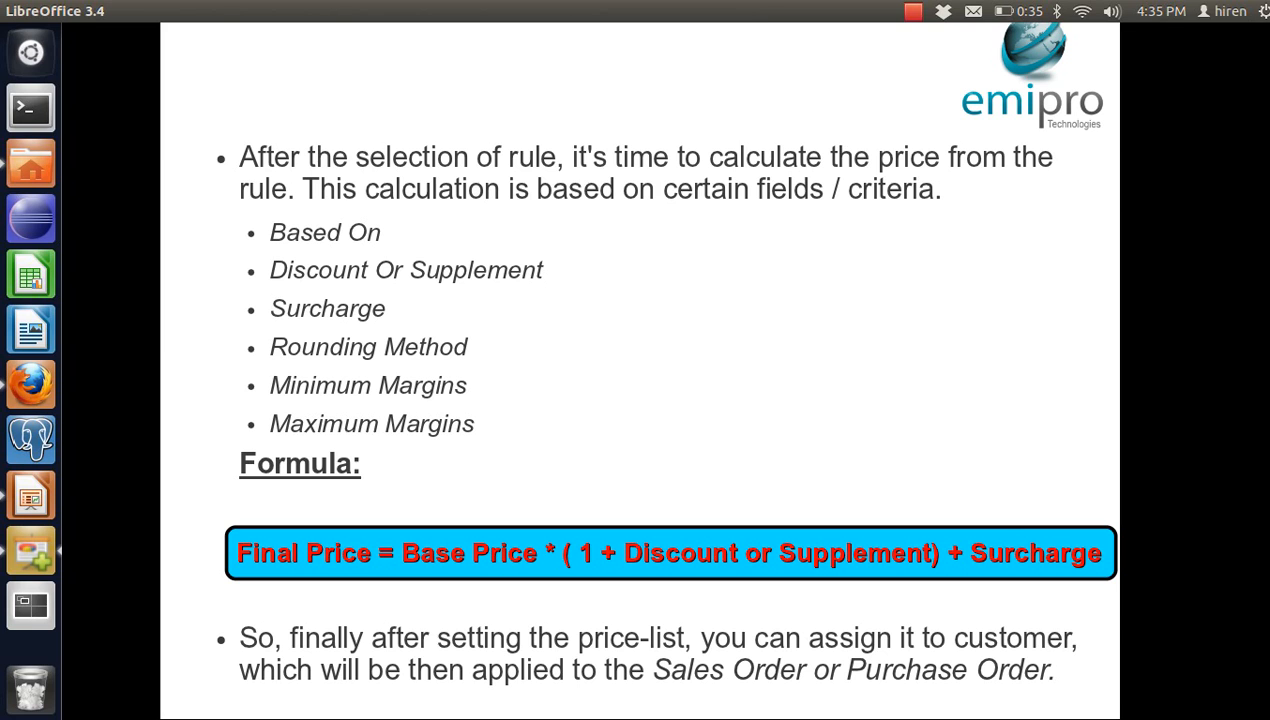
pyautogui.hotkey('alt', 'Tab')
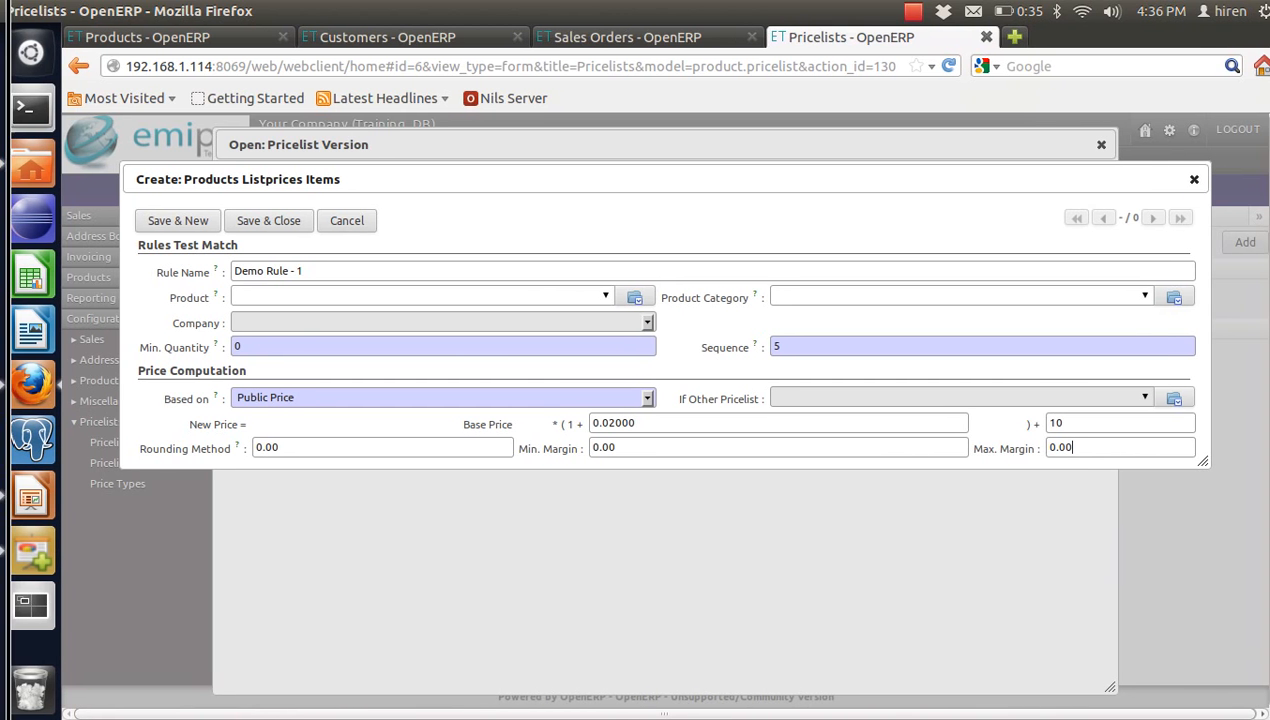
# Save Demo Rule - 1 together with its pricelist version and Demo Price List, and return to the list of pricelists
pyautogui.click(268, 220)
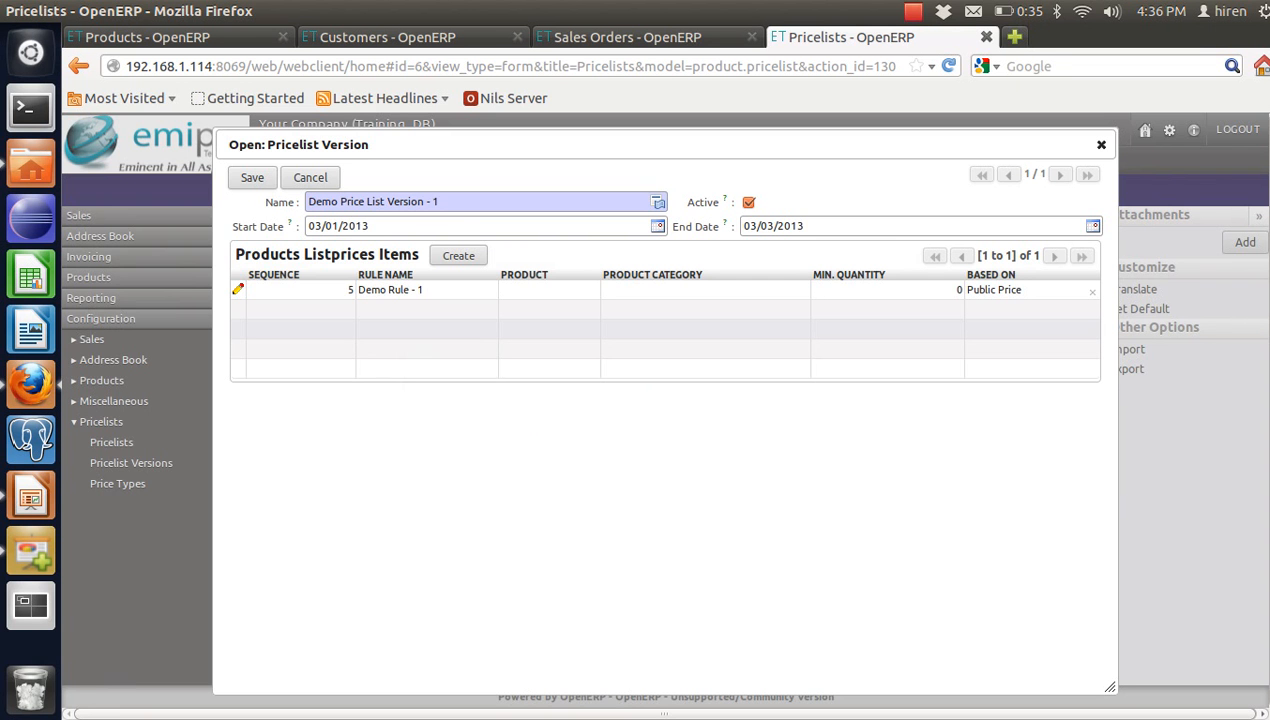
pyautogui.click(252, 177)
pyautogui.click(284, 257)
pyautogui.hotkey('alt', 'Tab')
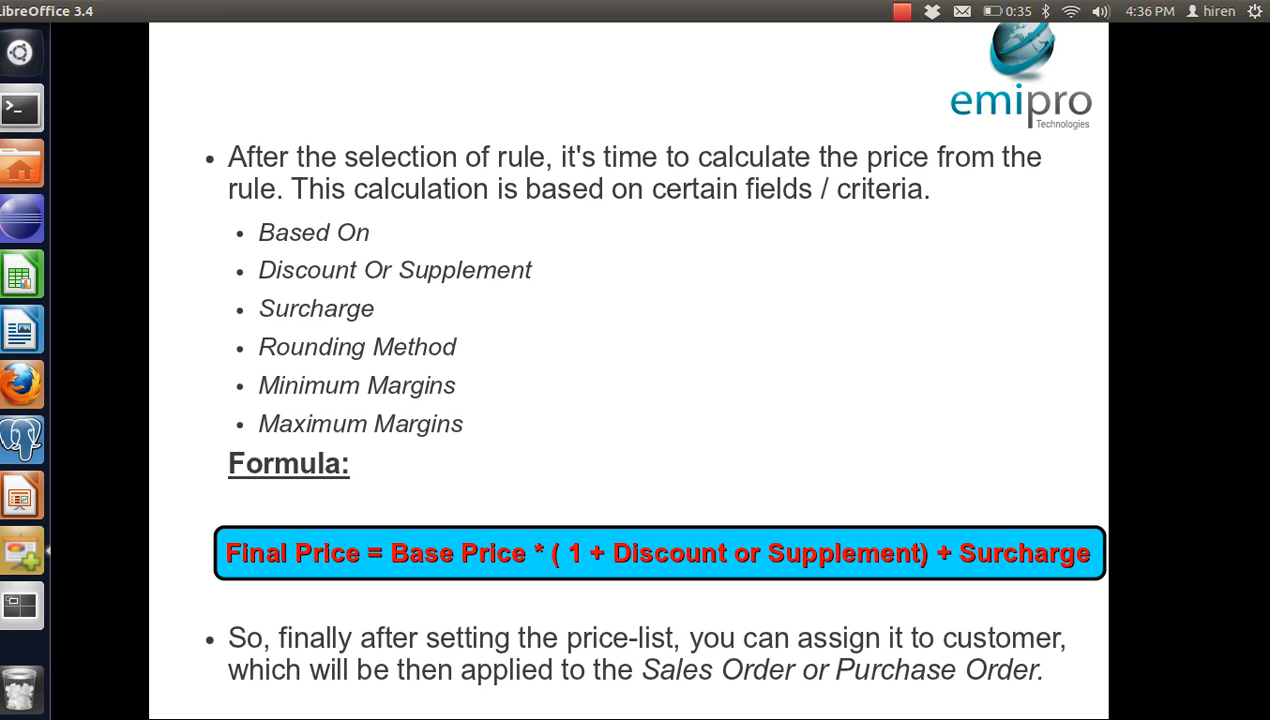
pyautogui.hotkey('alt', 'Tab')
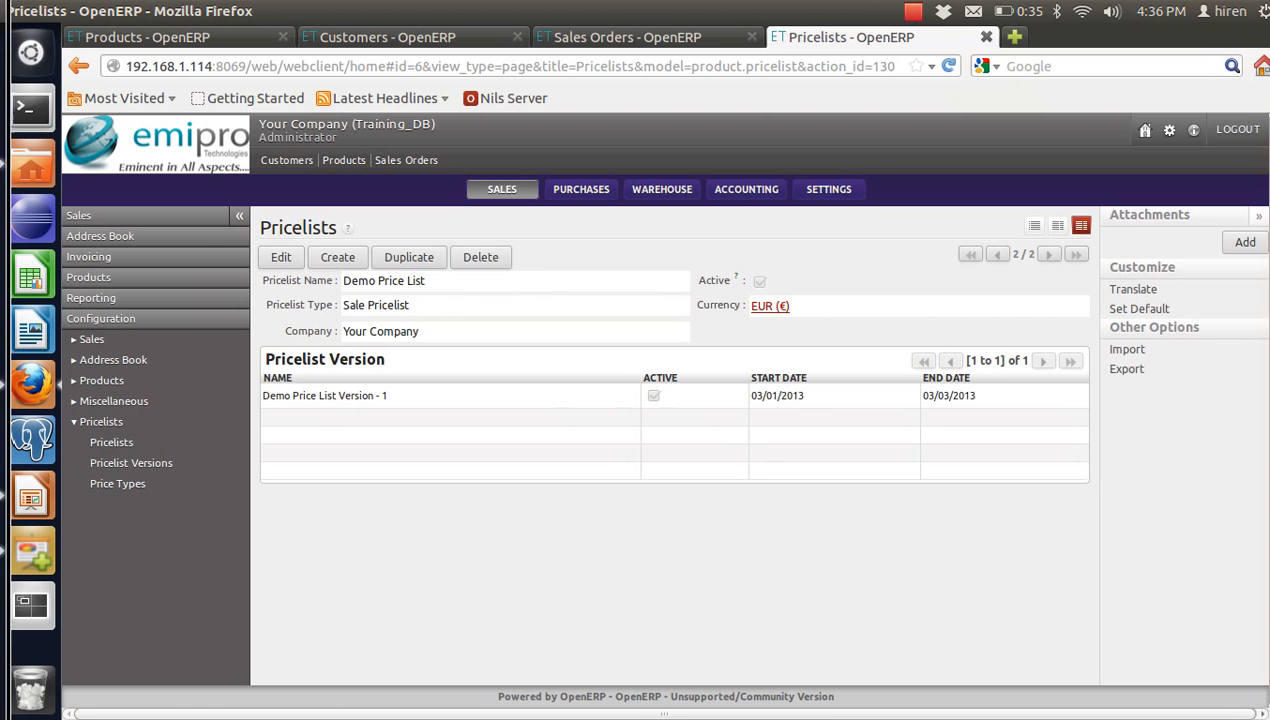
pyautogui.click(100, 442)
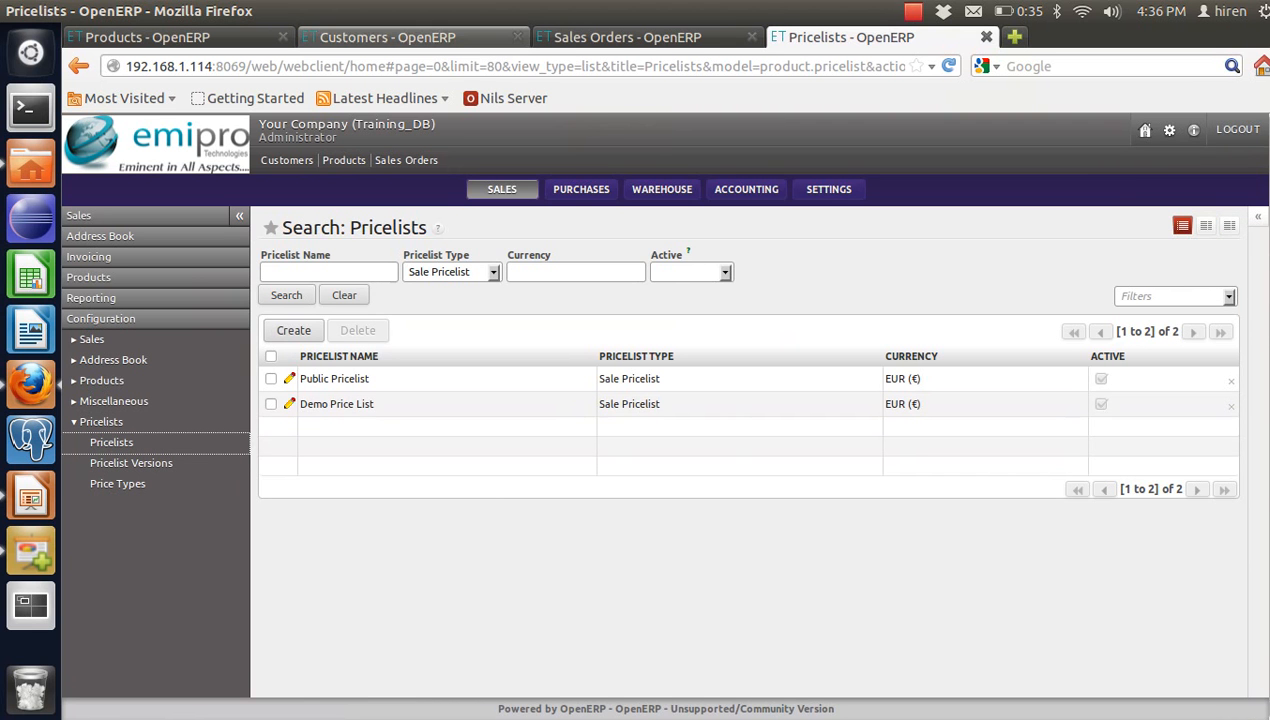
# Assign Demo Price List (EUR) as the sale pricelist of the customer Agrolait and save the customer
pyautogui.click(445, 38)
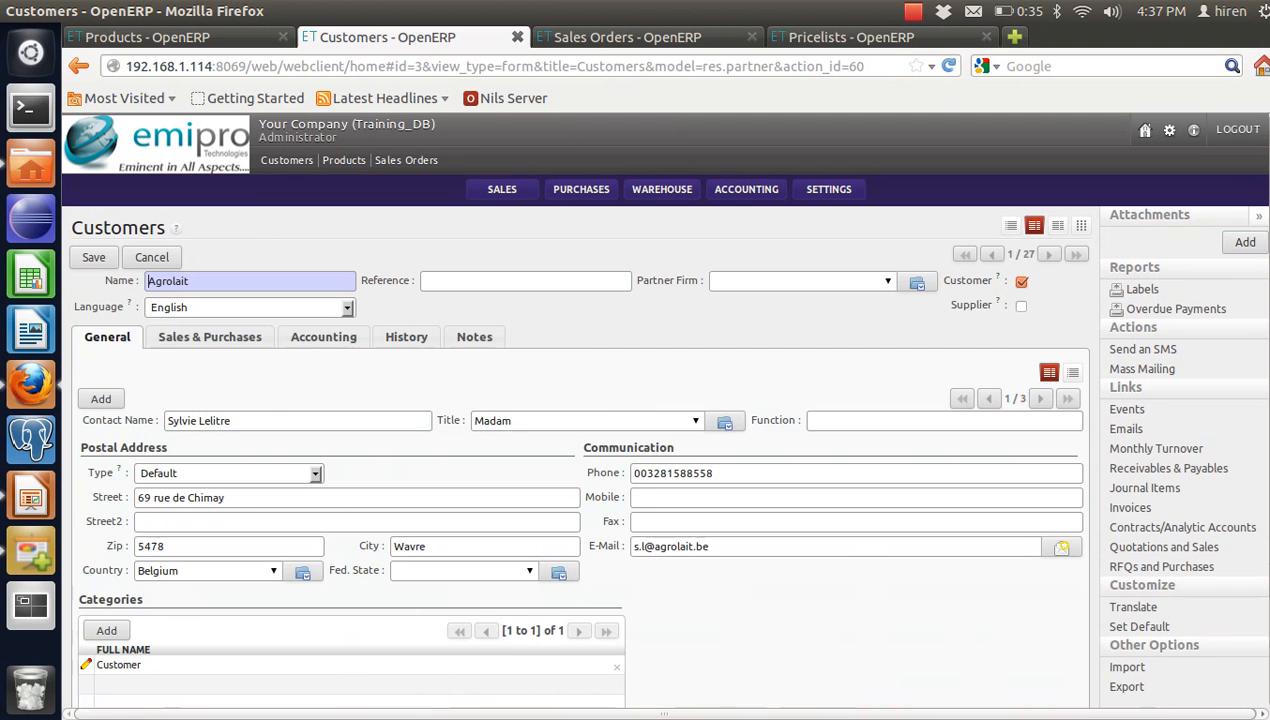
pyautogui.click(209, 336)
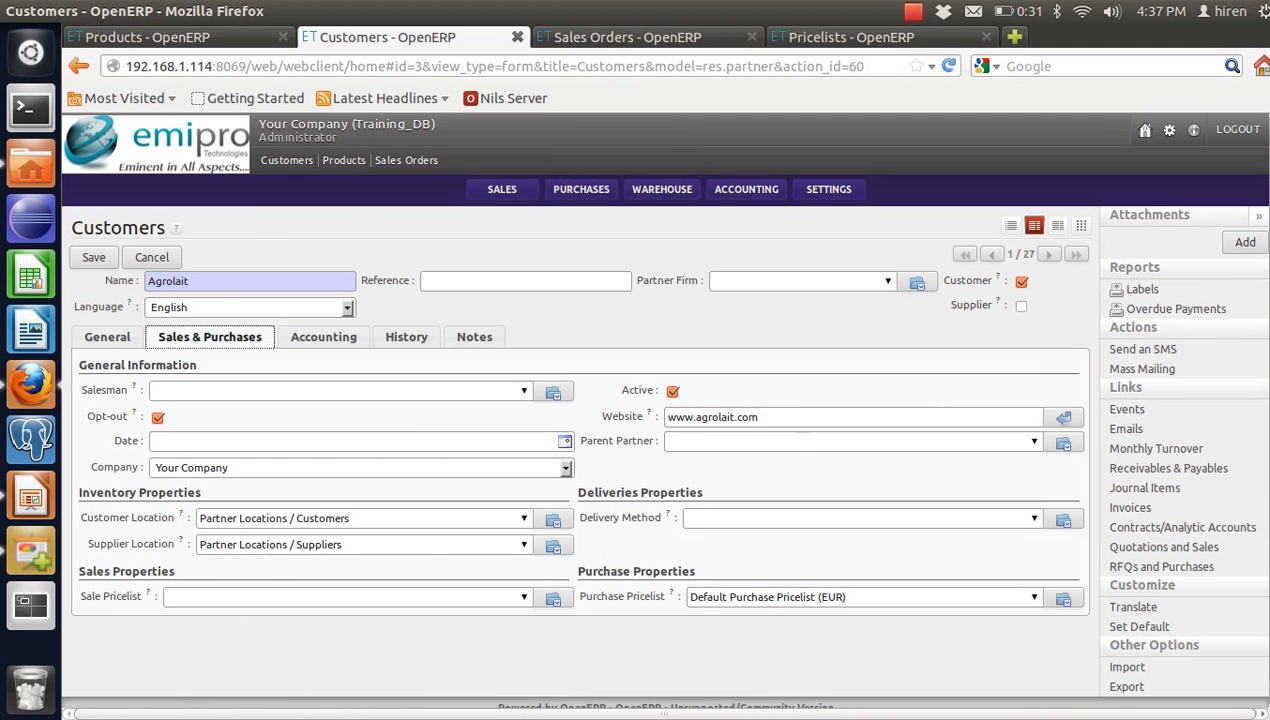
pyautogui.click(524, 597)
pyautogui.click(221, 639)
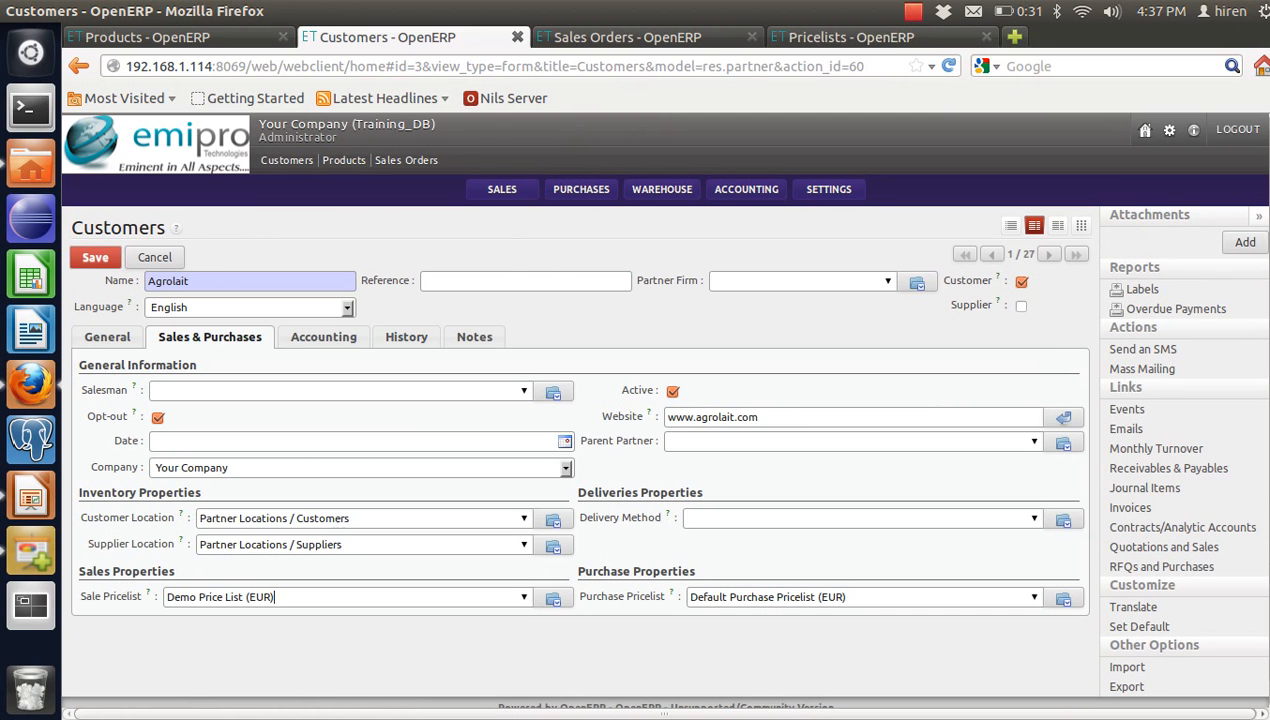
pyautogui.click(95, 257)
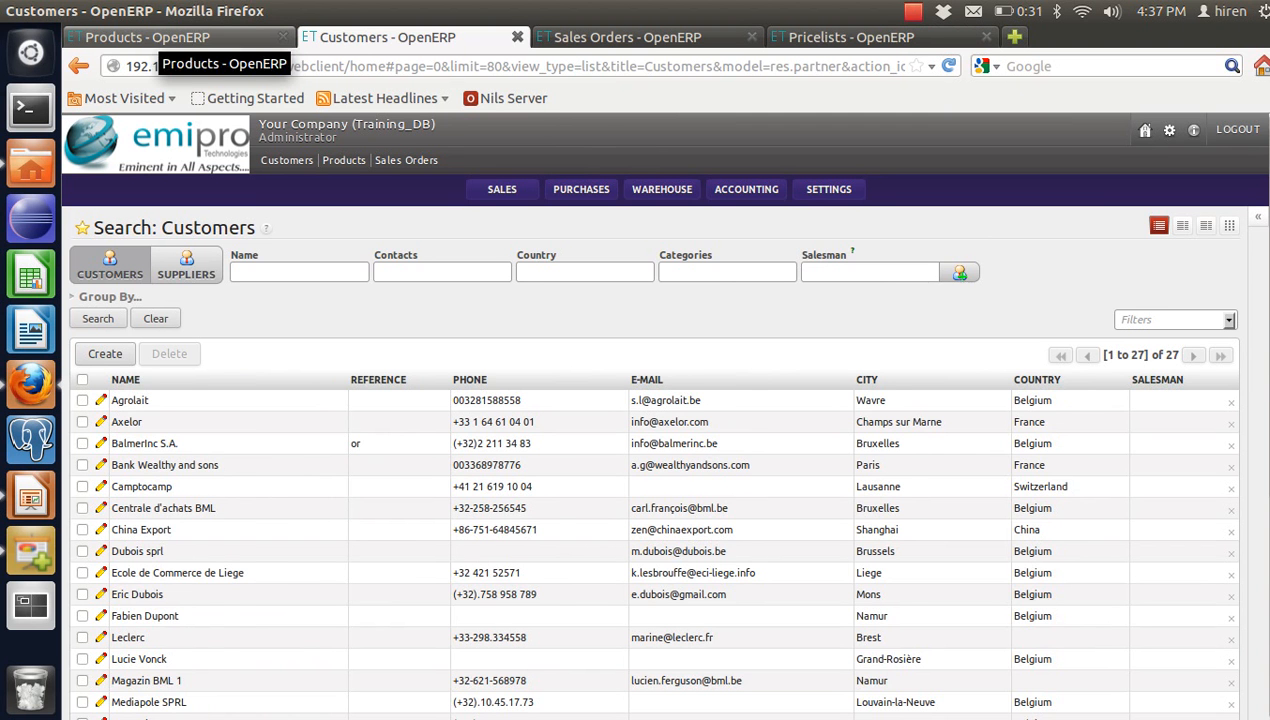
# Check the public price of product CPU1, Processor AMD Athlon XP 1800+, in the product list
pyautogui.click(150, 40)
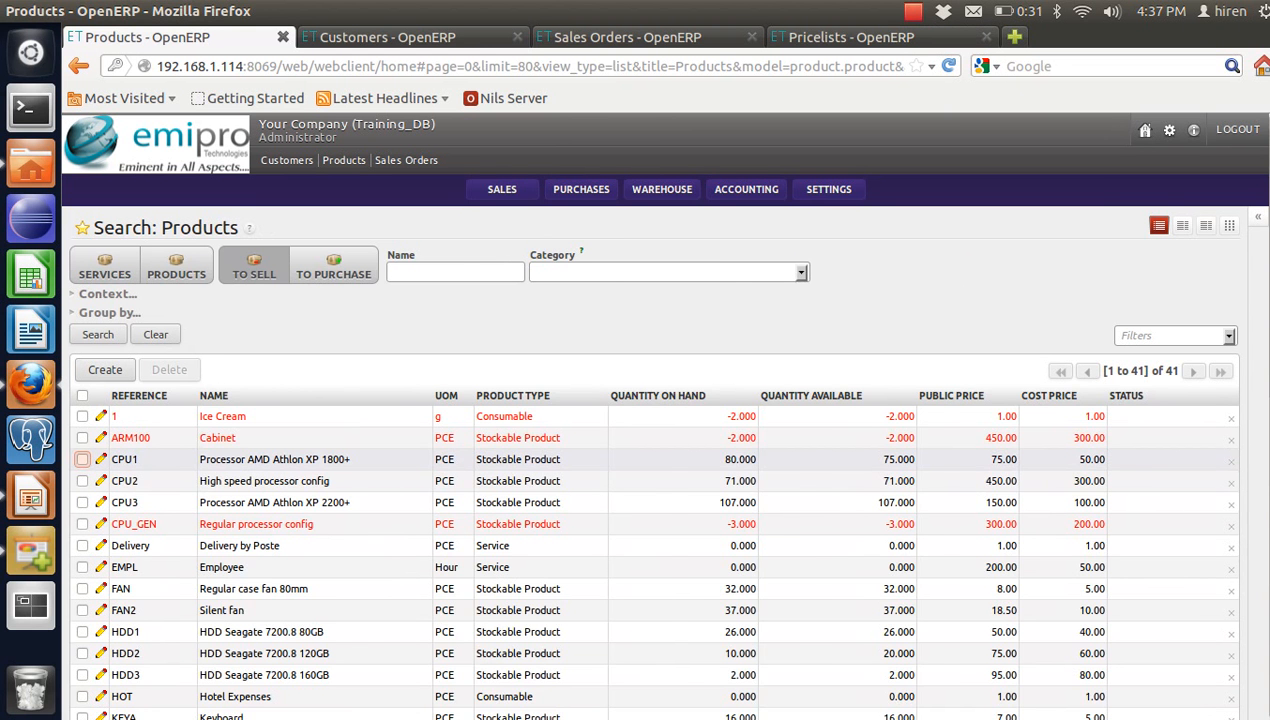
pyautogui.click(82, 459)
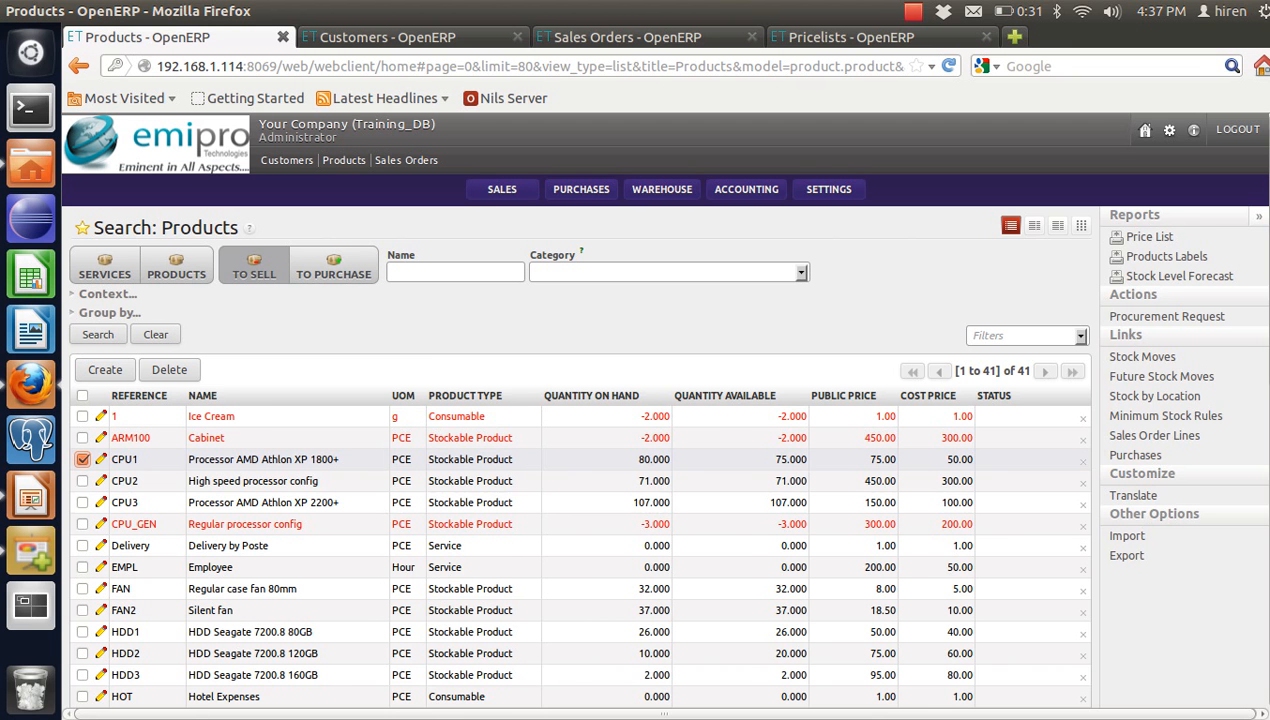
pyautogui.click(82, 459)
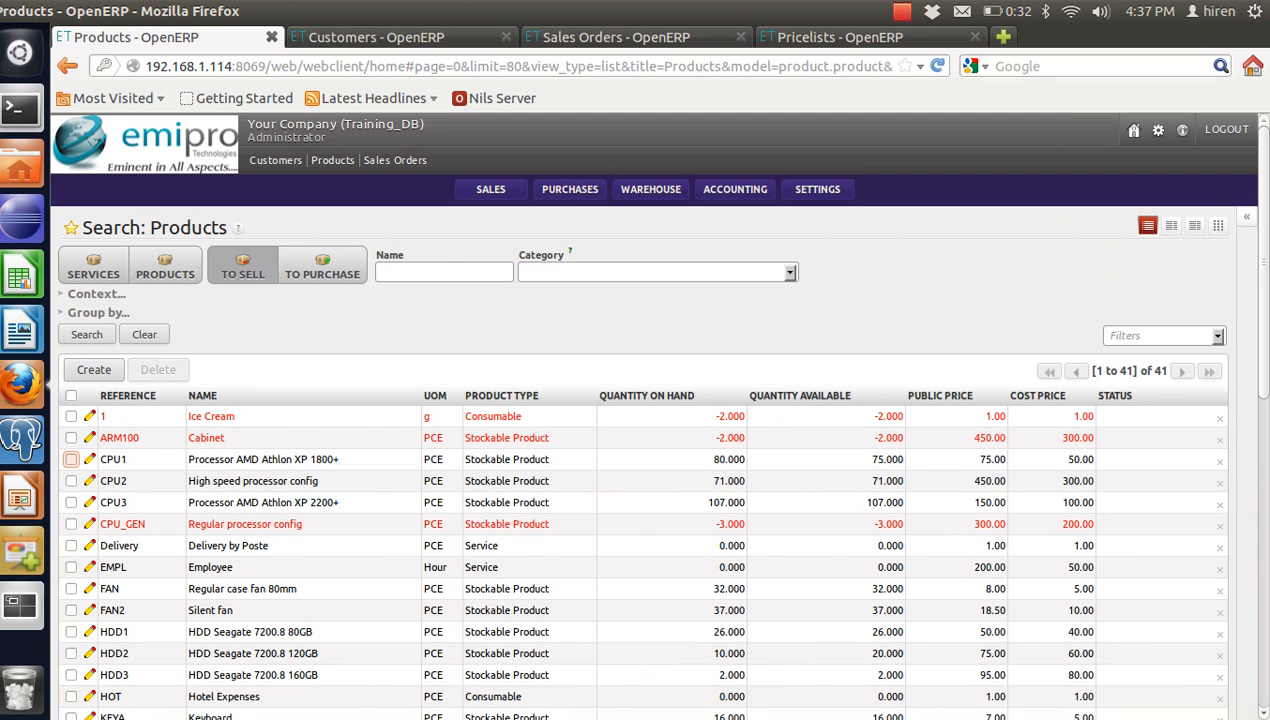
# Create a new sales order for the customer Agrolait
pyautogui.click(650, 38)
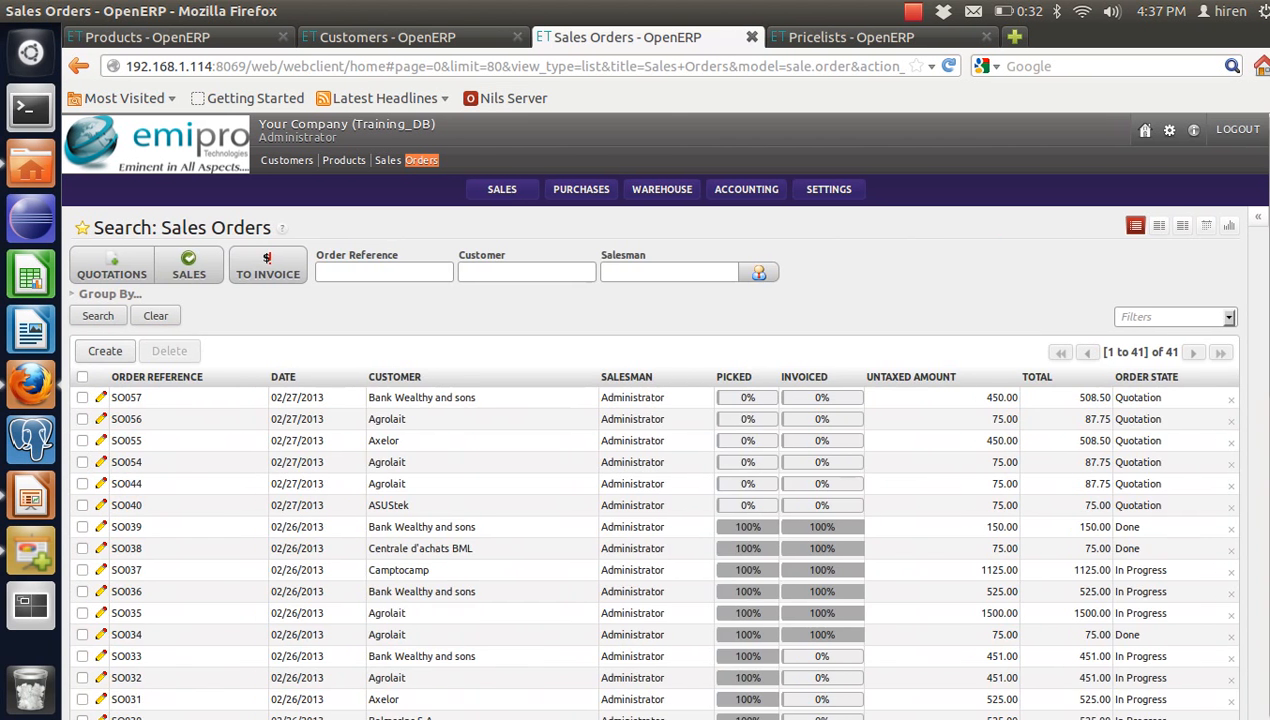
pyautogui.click(105, 351)
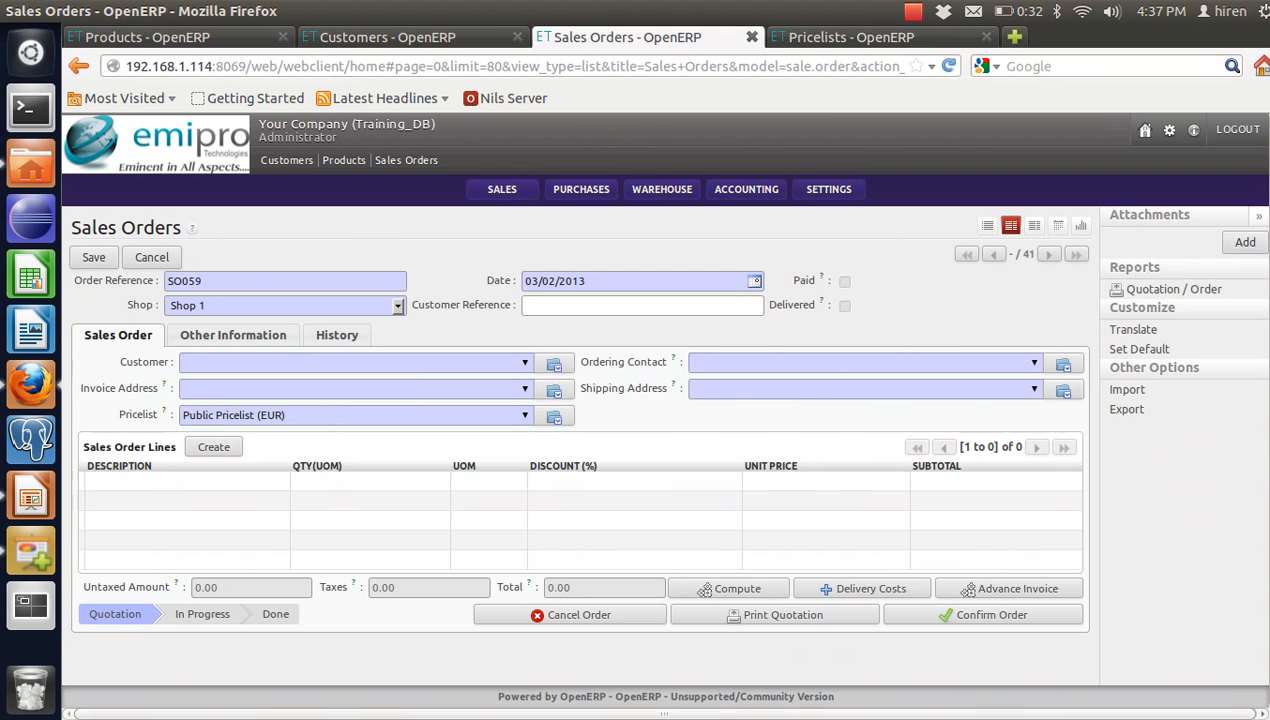
pyautogui.click(525, 363)
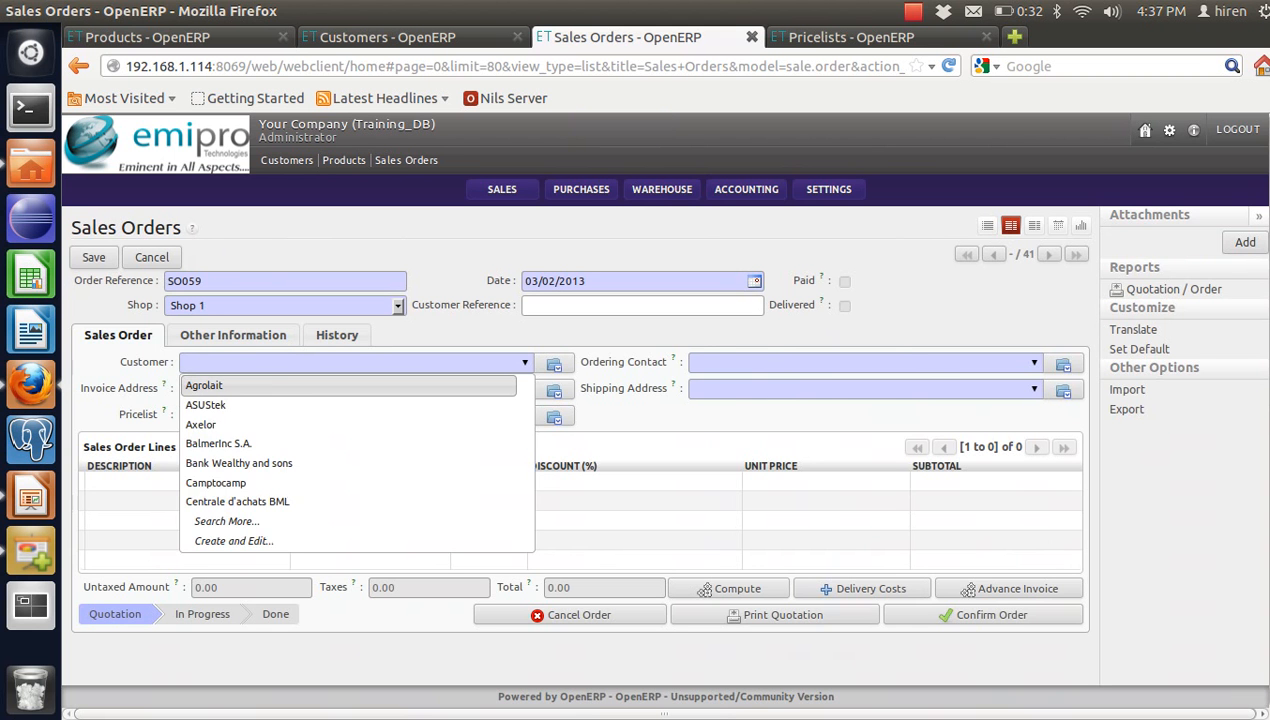
pyautogui.click(348, 386)
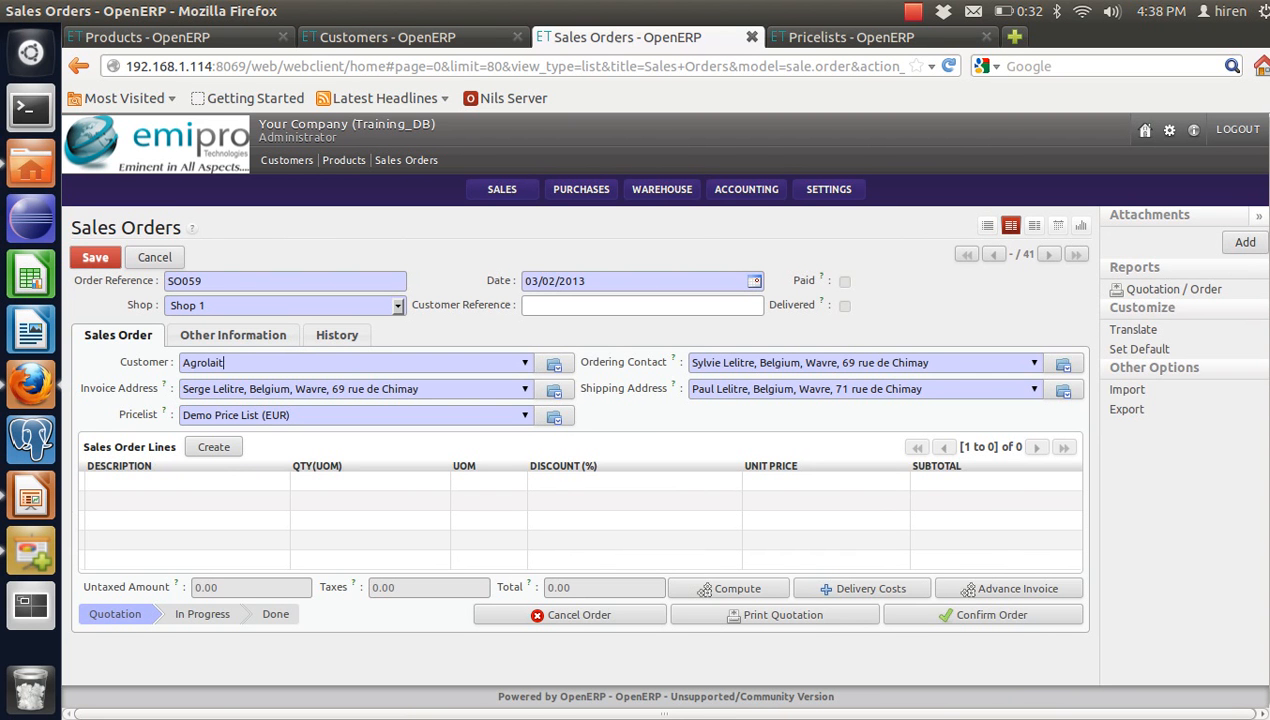
# Start a line in the sales order with the product [CPU1] Processor AMD Athlon XP 1800+
pyautogui.click(214, 447)
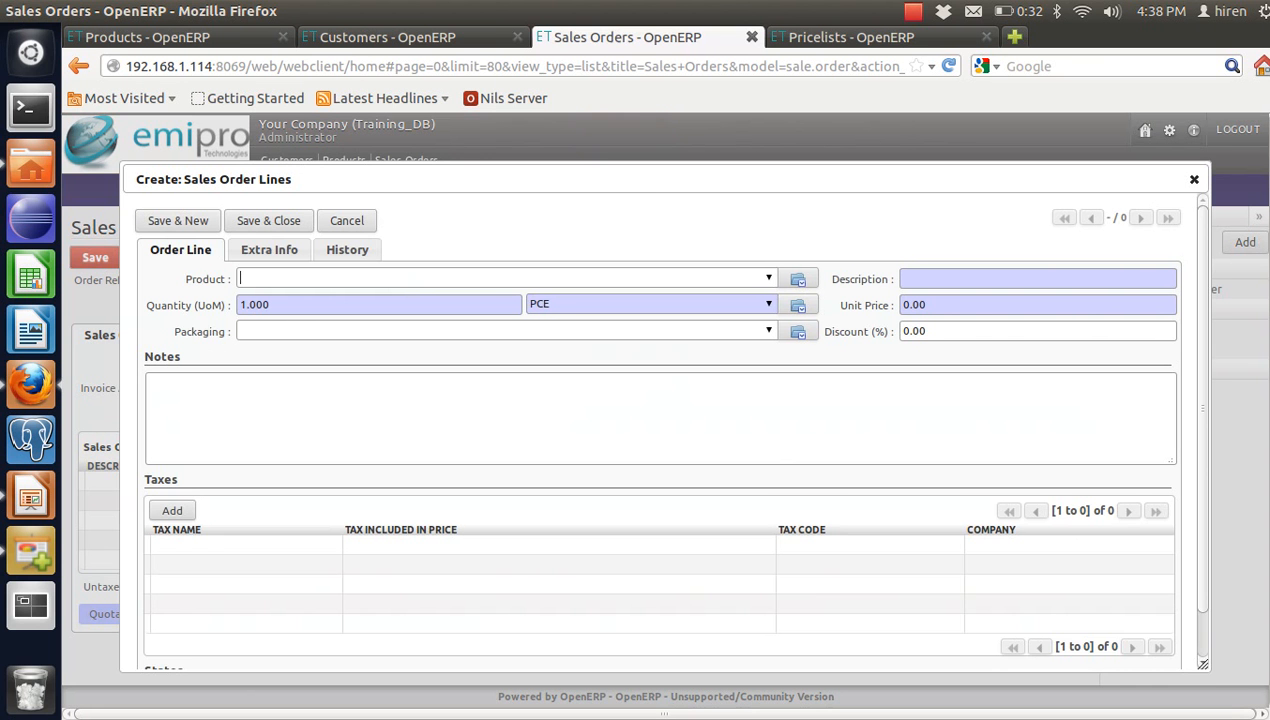
pyautogui.press('Down')
pyautogui.press('Down')
pyautogui.press('Down')
pyautogui.press('Down')
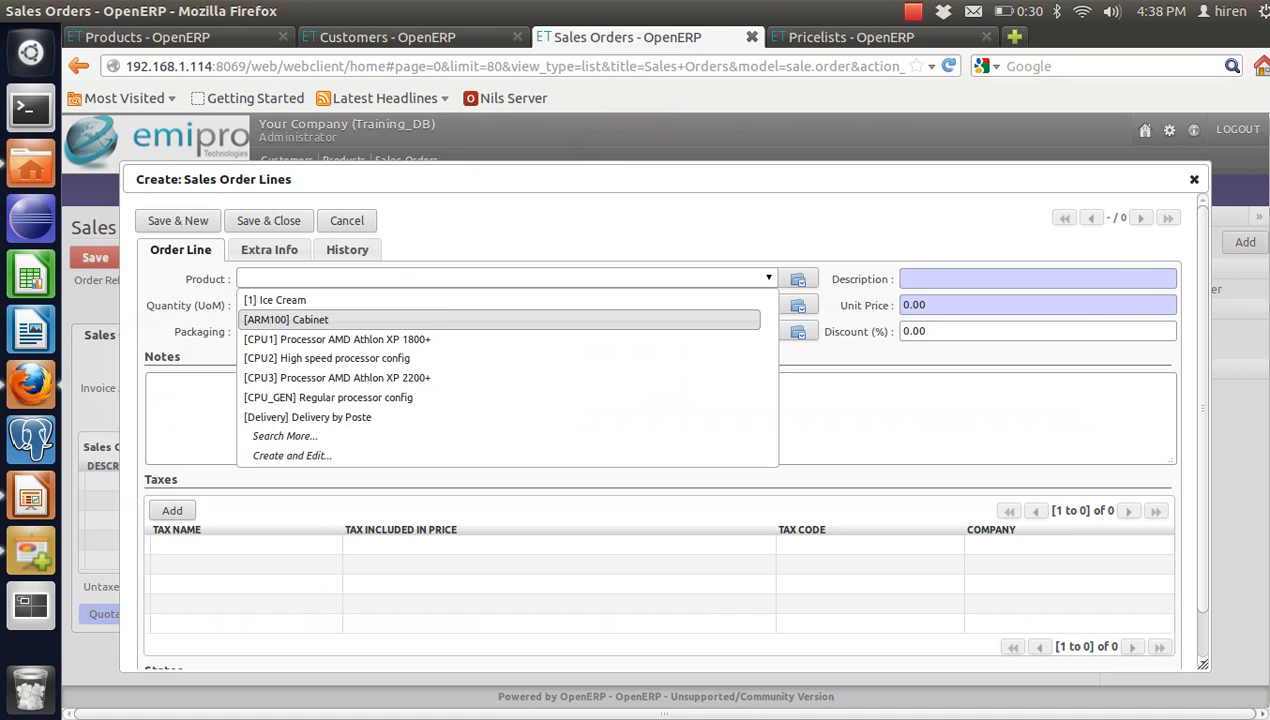
pyautogui.press('Return')
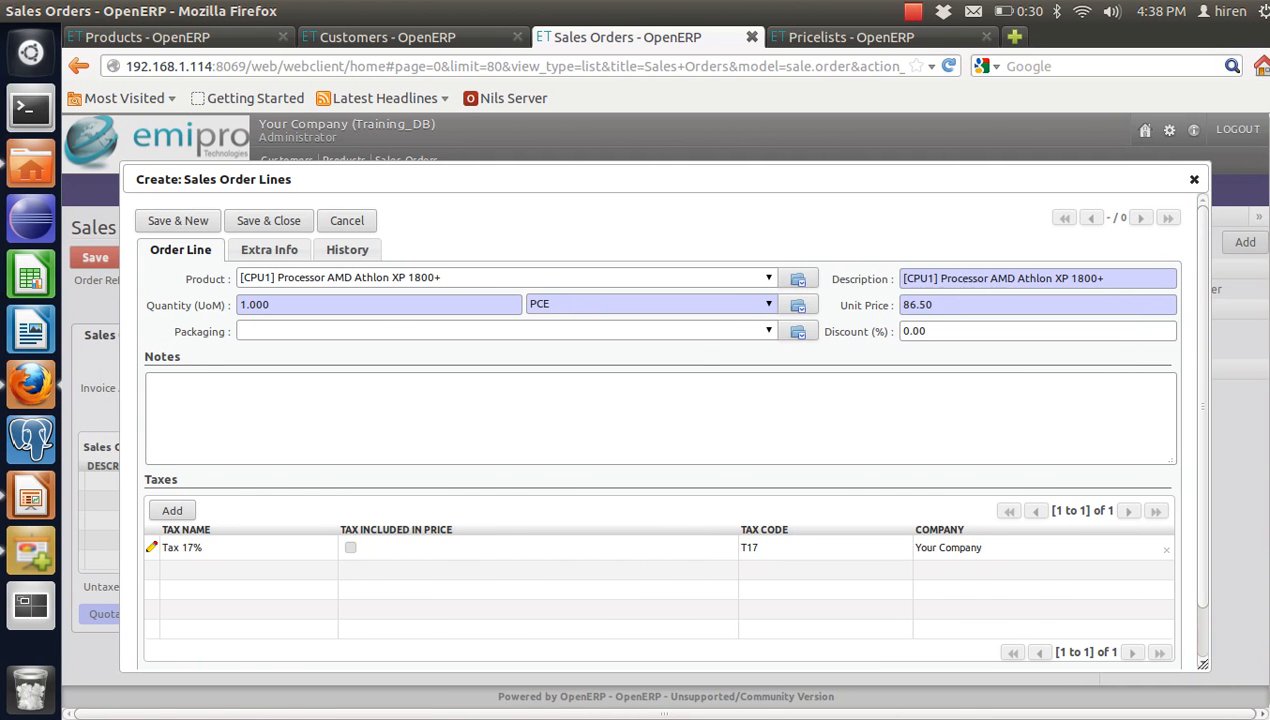
# Check the public price of CPU1 and the price computation of Demo Rule - 1 in Demo Price List Version - 1
pyautogui.click(170, 37)
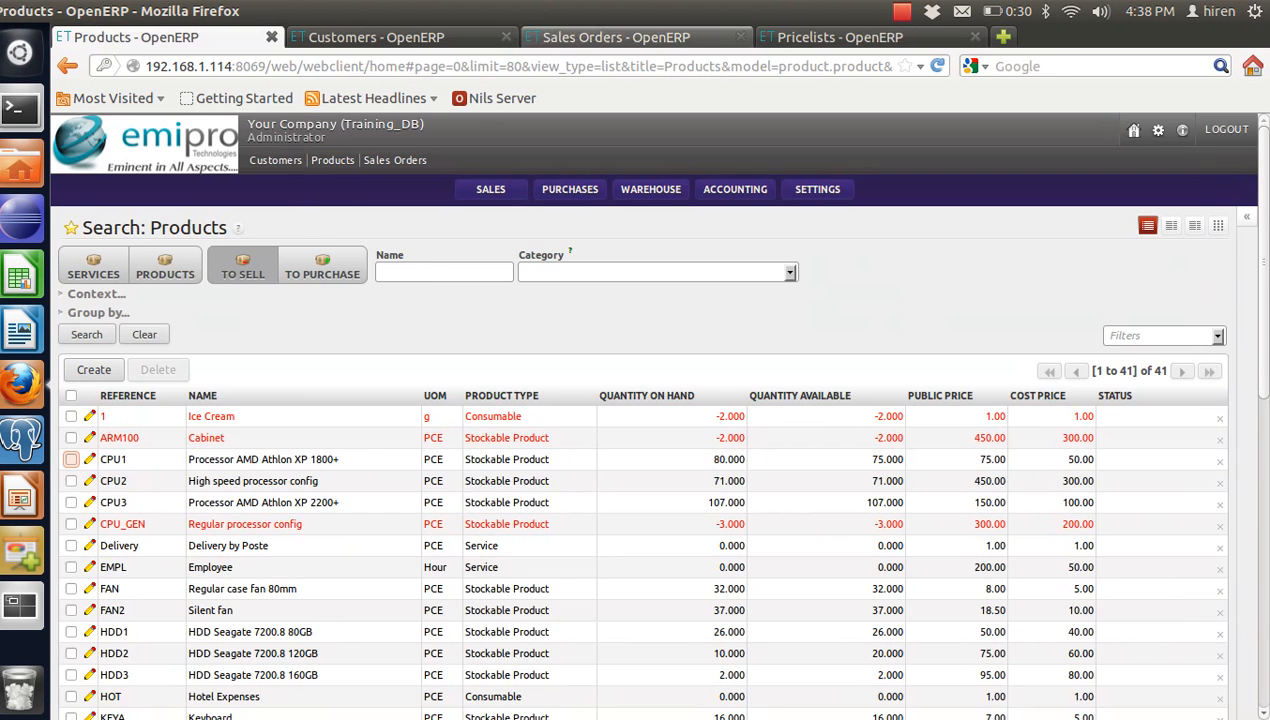
pyautogui.click(616, 37)
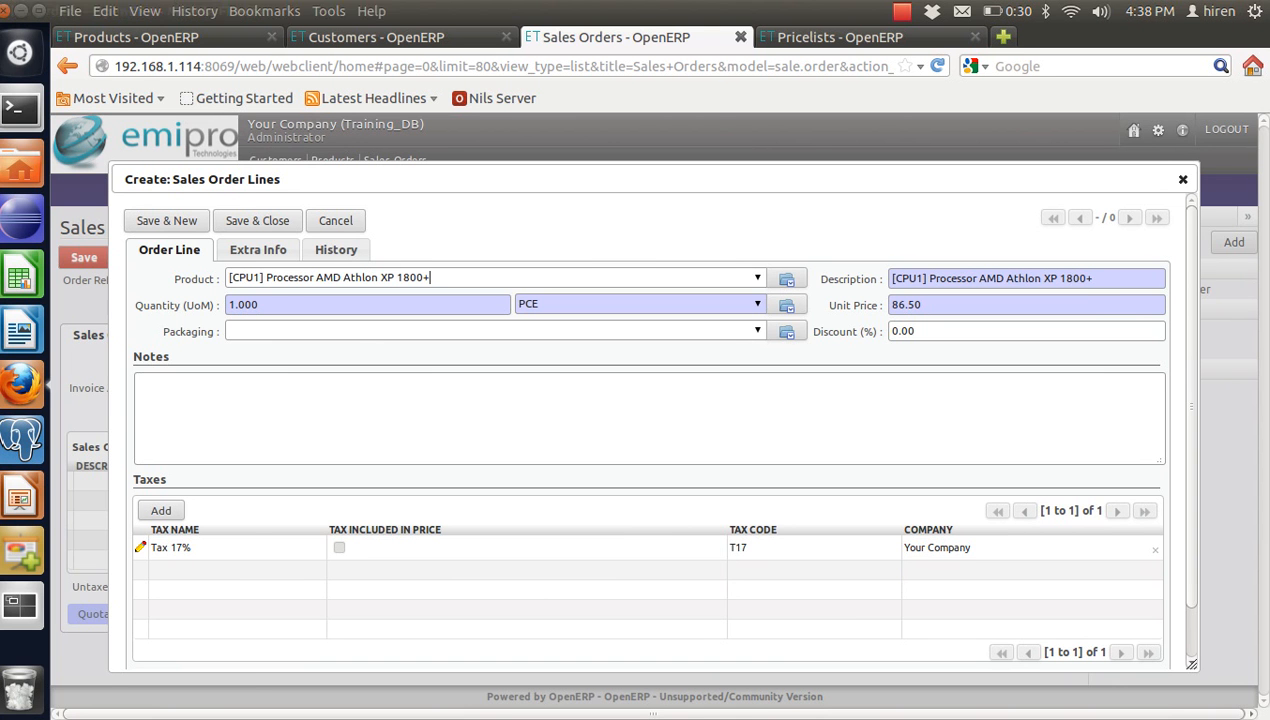
pyautogui.click(840, 37)
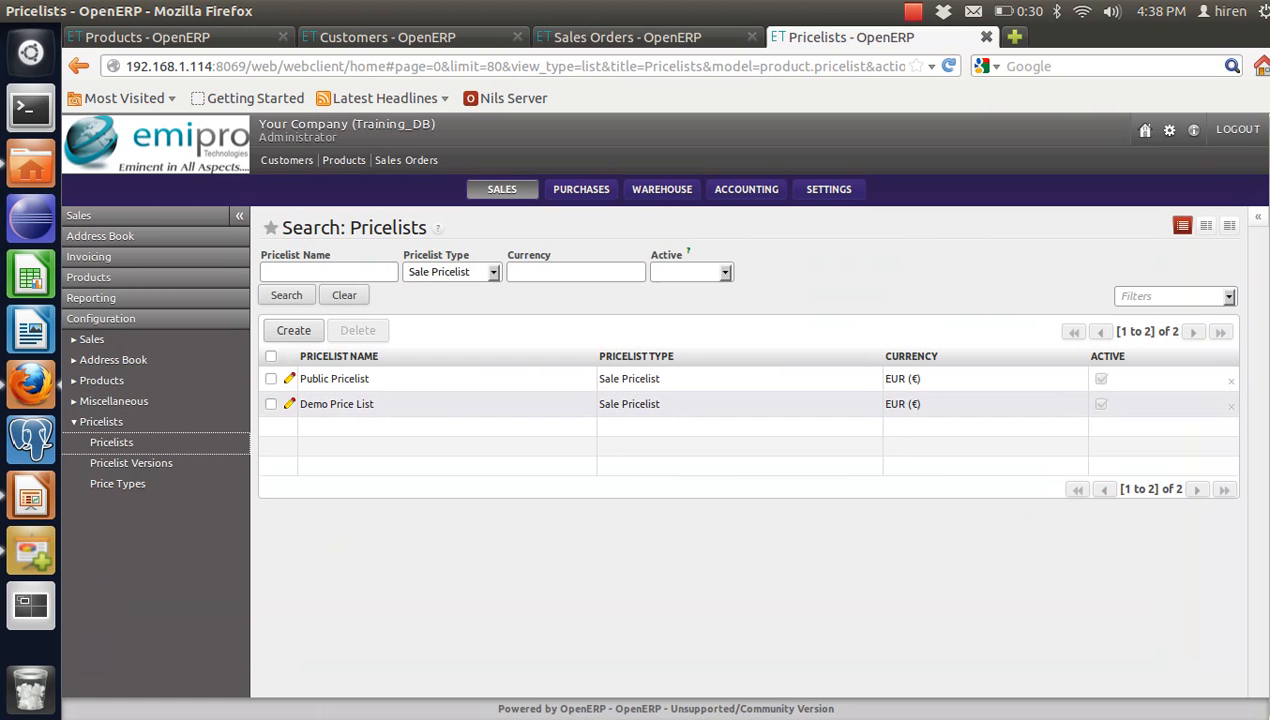
pyautogui.click(289, 404)
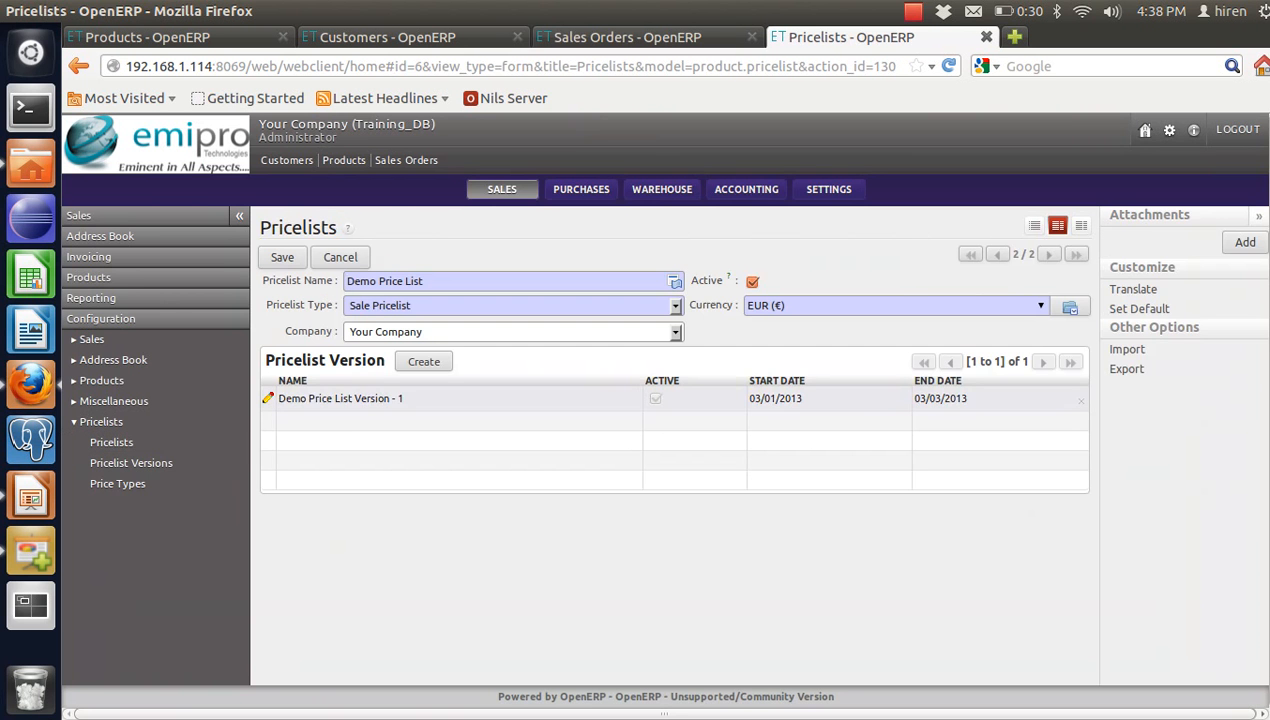
pyautogui.click(268, 398)
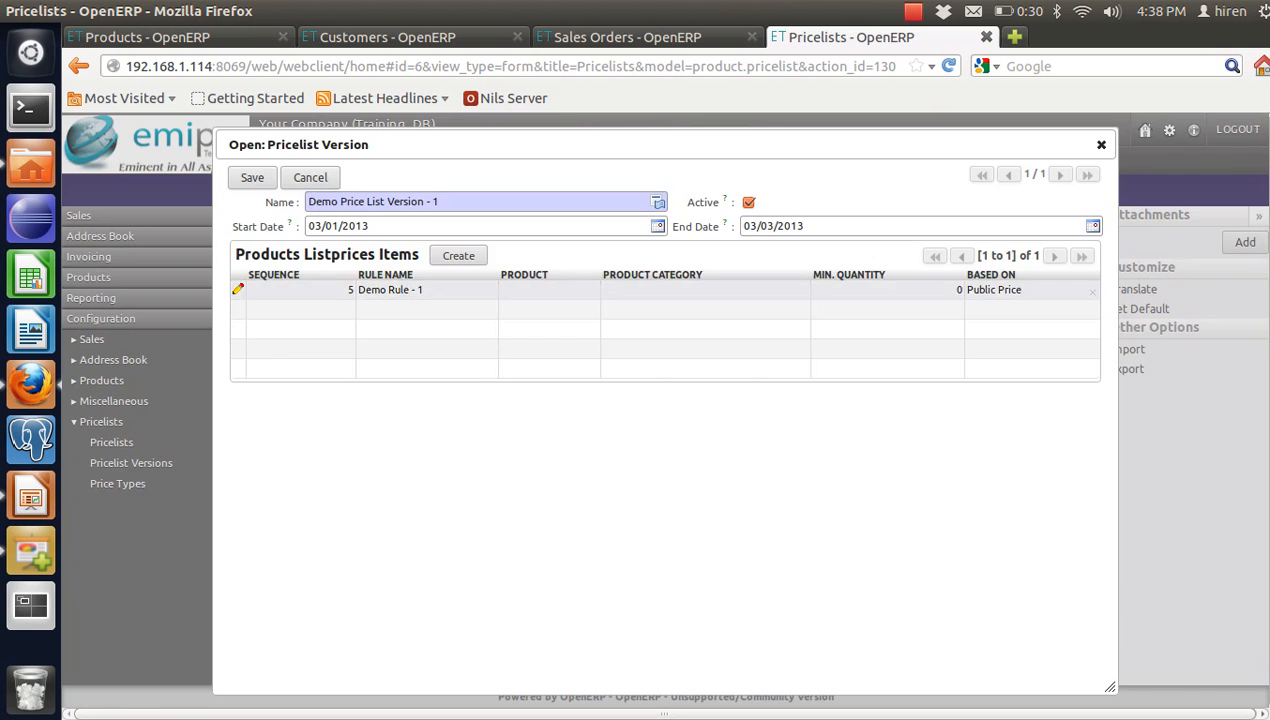
pyautogui.click(238, 290)
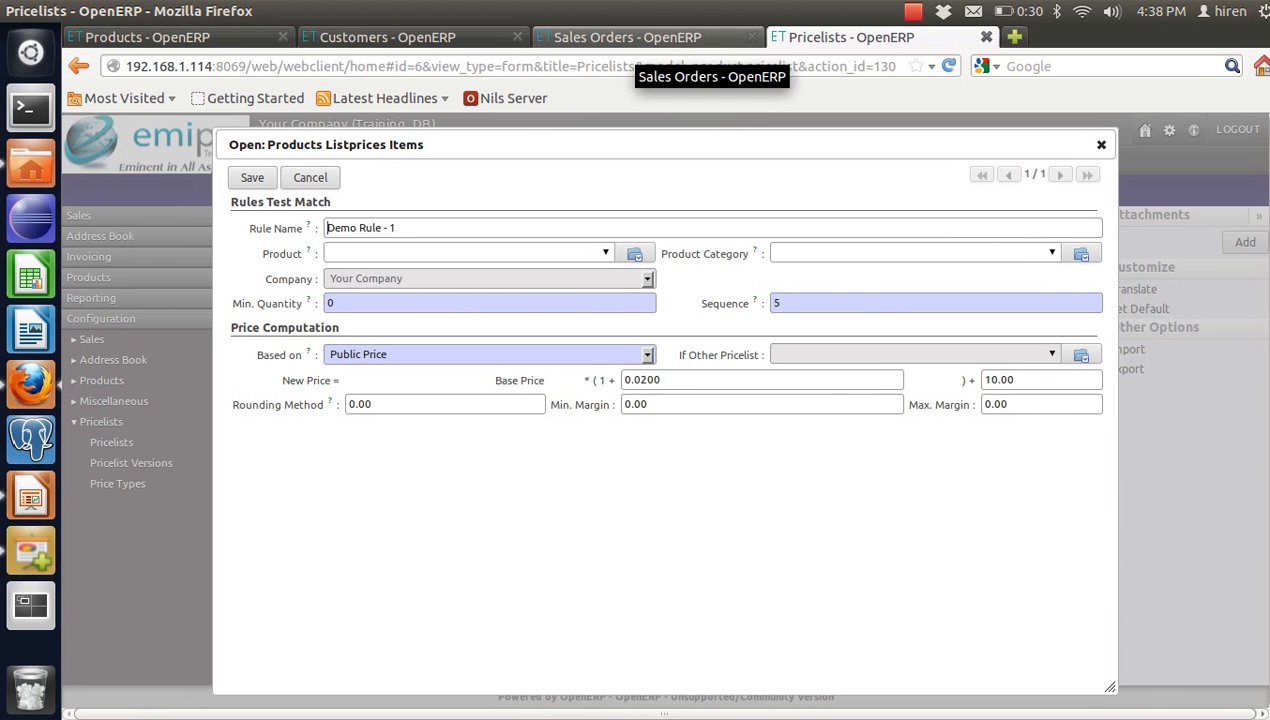
# Save the CPU1 line in the sales order for Agrolait and save the order
pyautogui.click(625, 38)
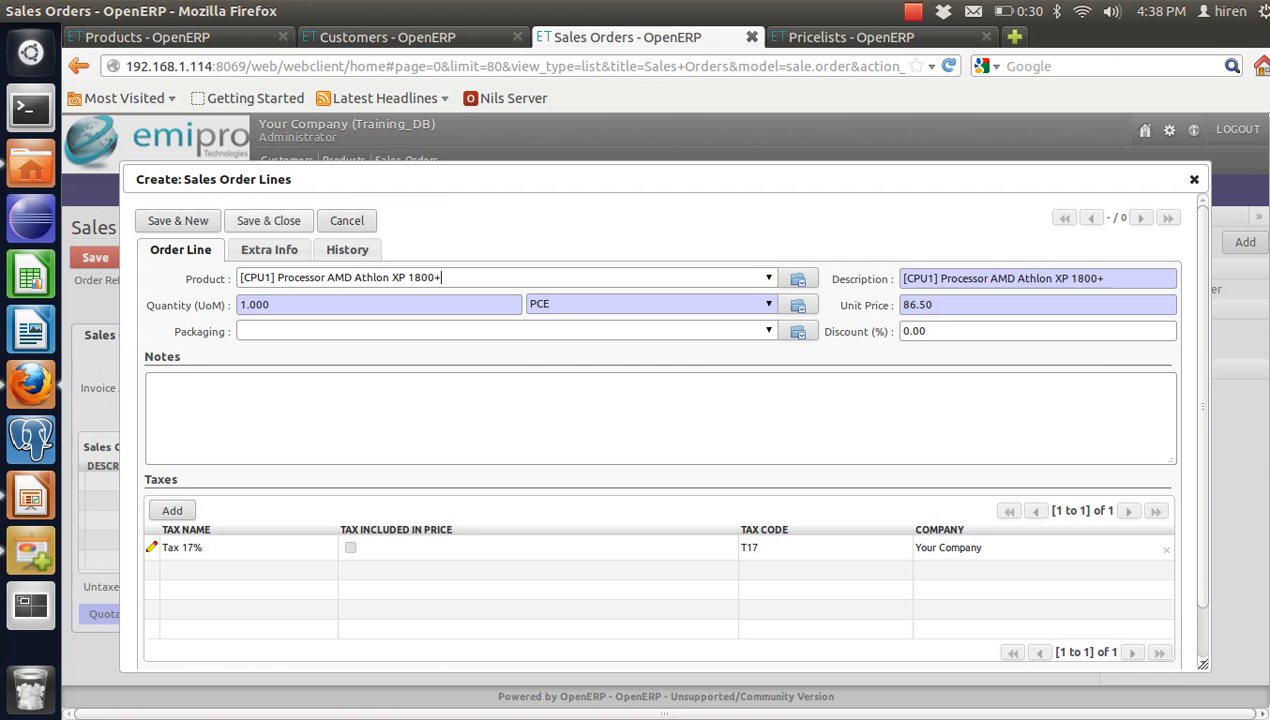
pyautogui.click(268, 220)
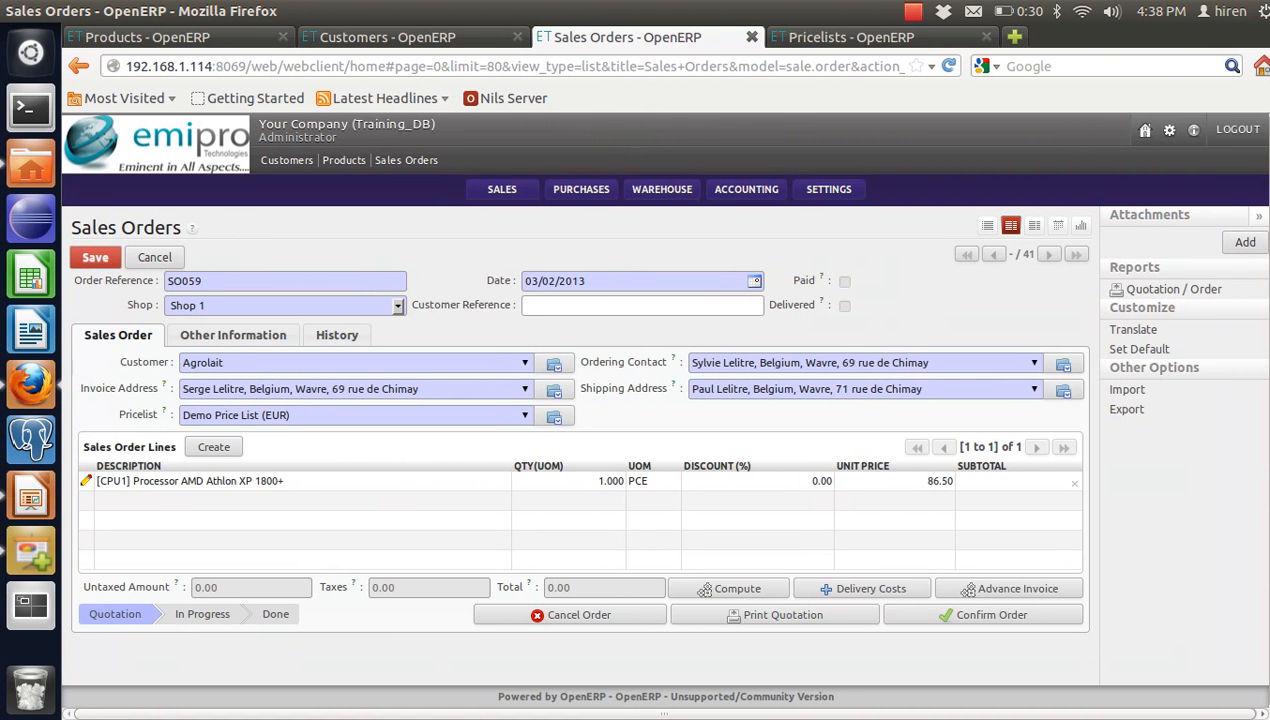
pyautogui.click(850, 588)
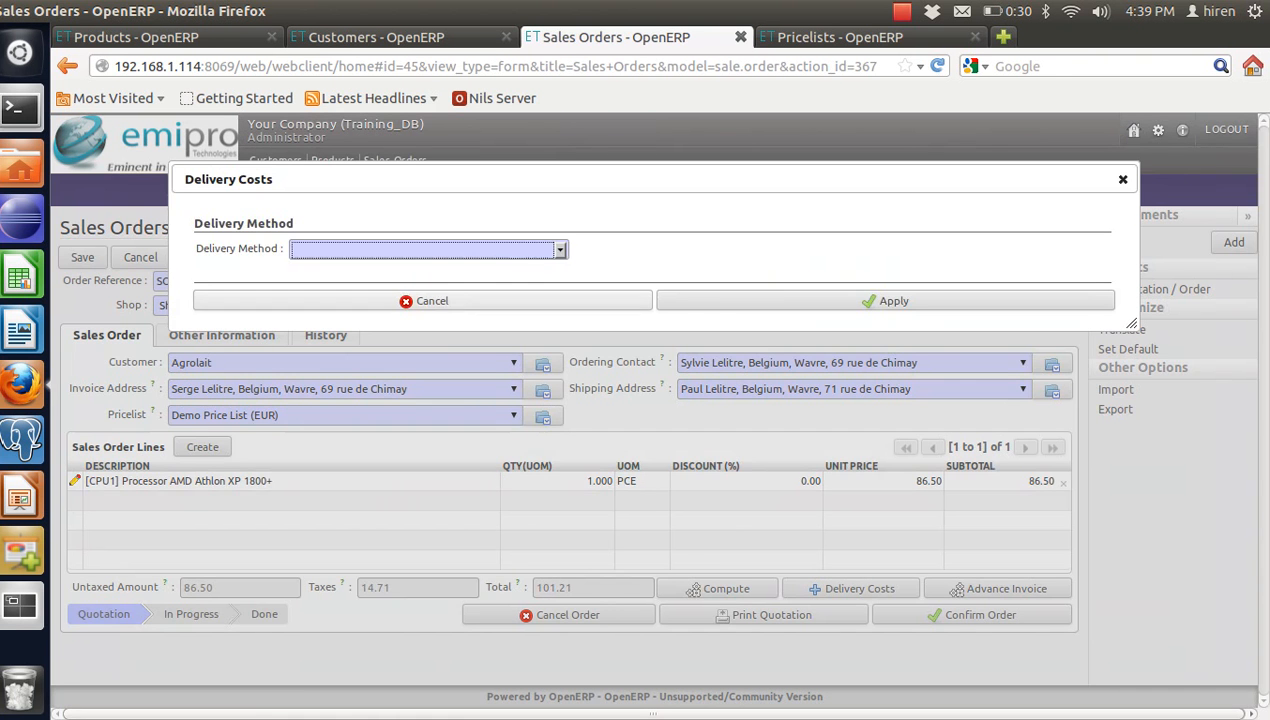
pyautogui.click(1123, 180)
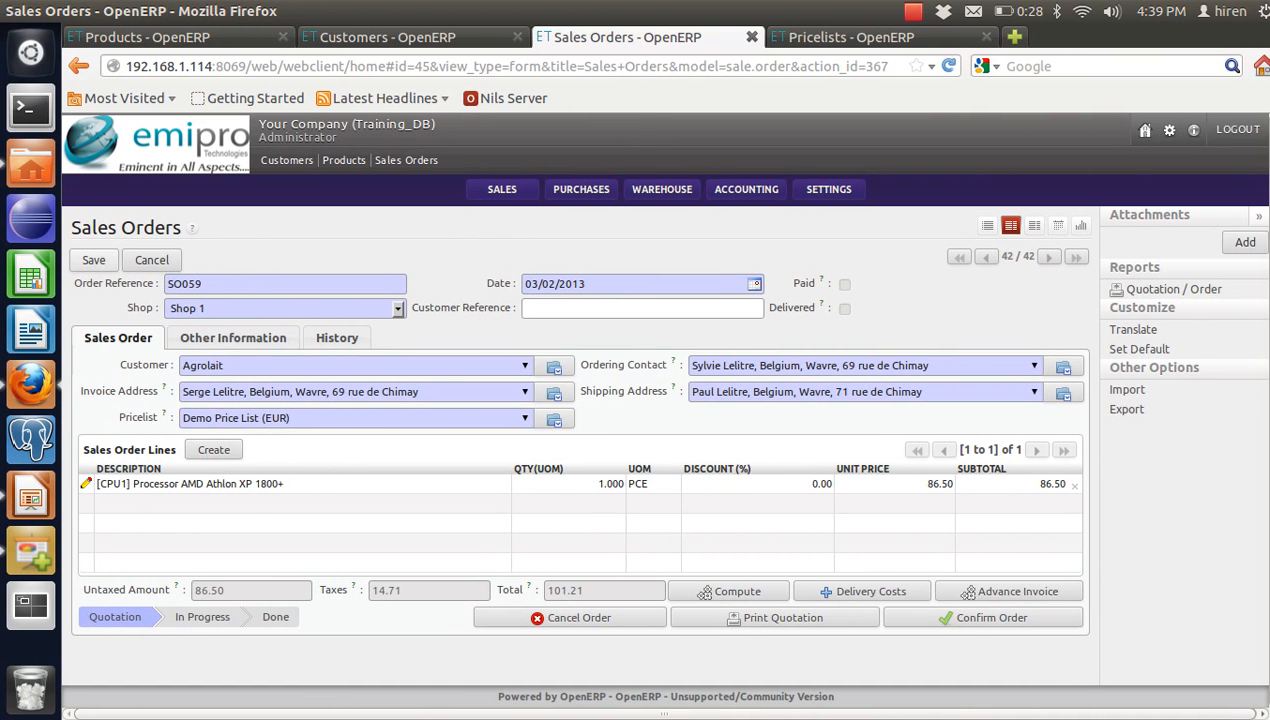
pyautogui.click(94, 260)
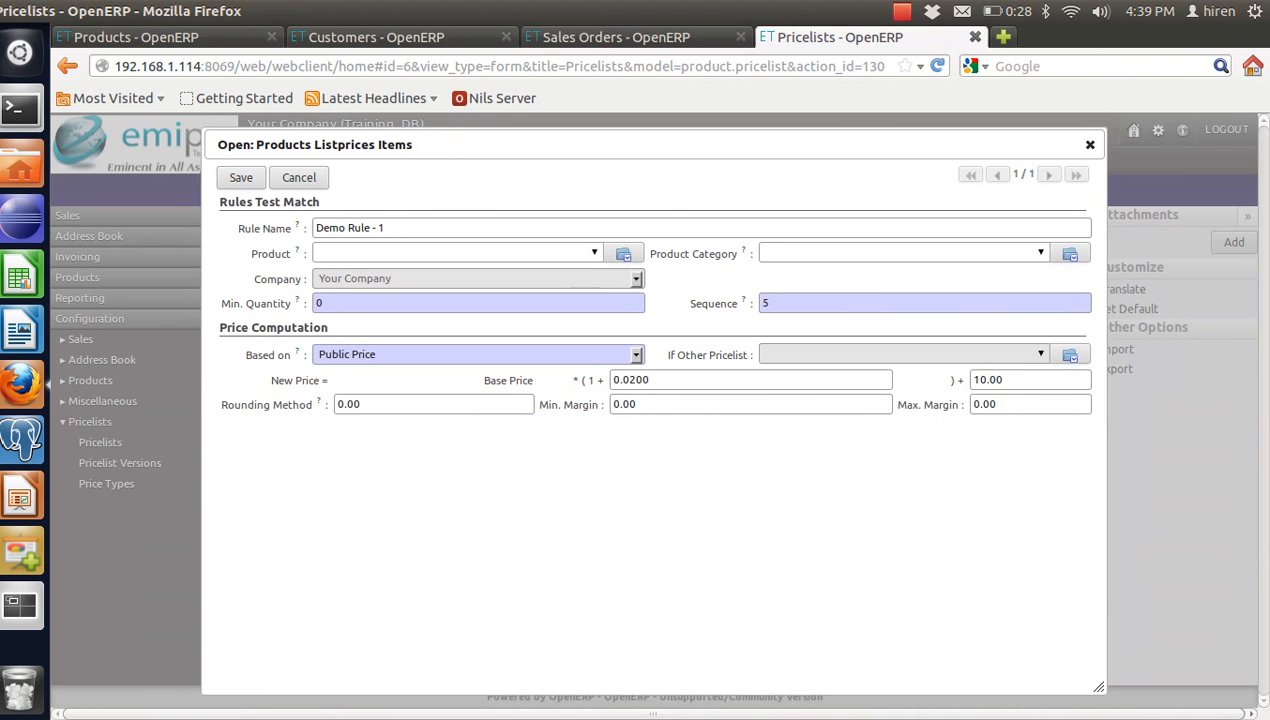
# Add a pricelist version named Demo Price List Version - 2 to Demo Price List, starting 03/02/2013 and ending 03/07/2013
pyautogui.click(1090, 145)
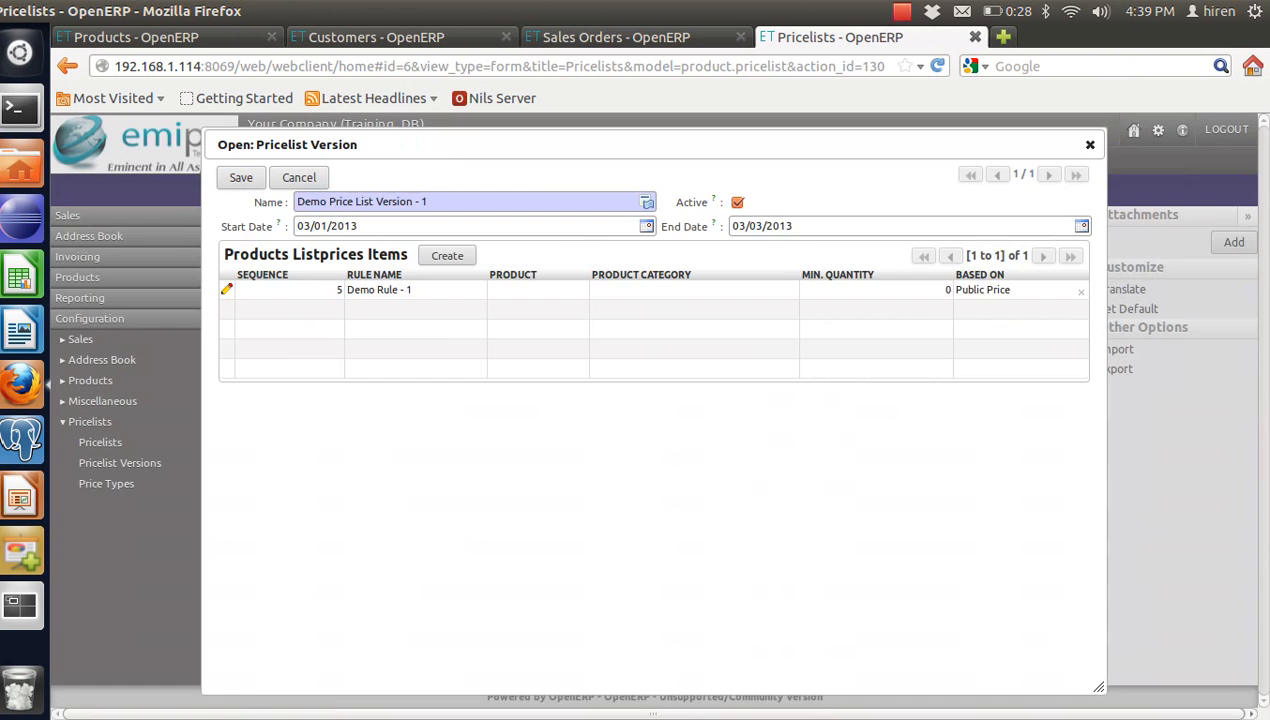
pyautogui.click(1090, 145)
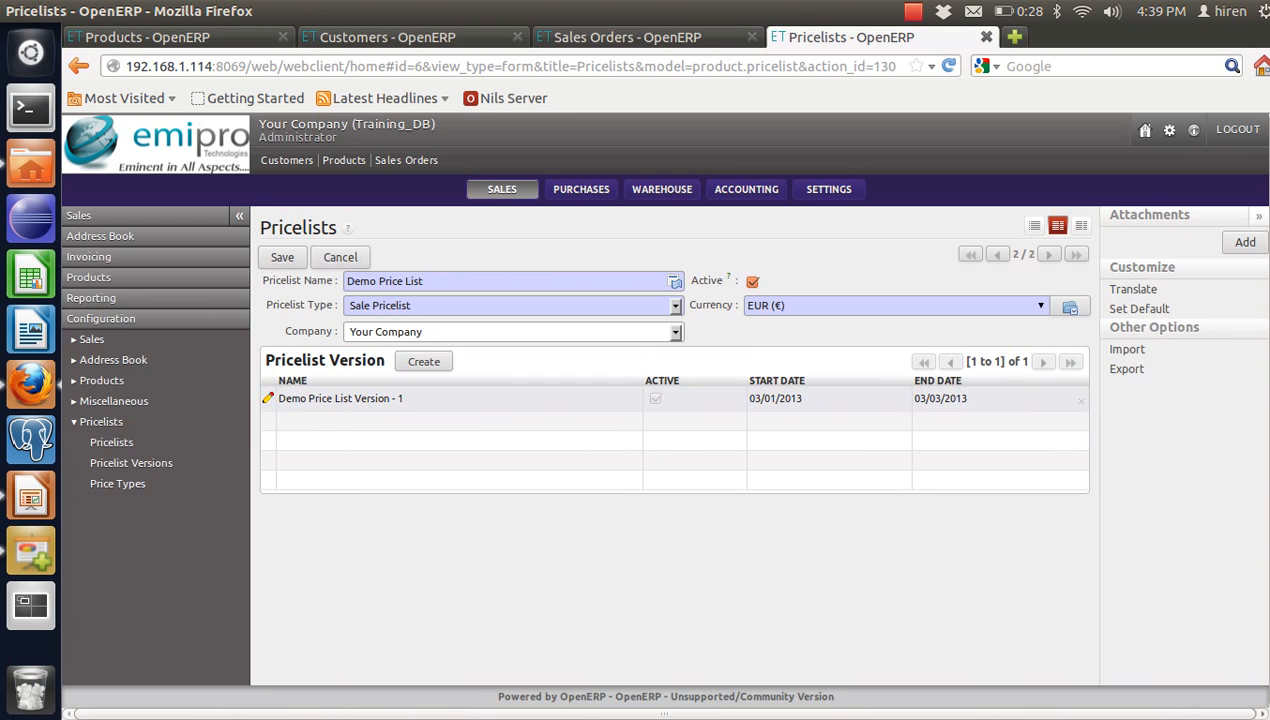
pyautogui.click(423, 361)
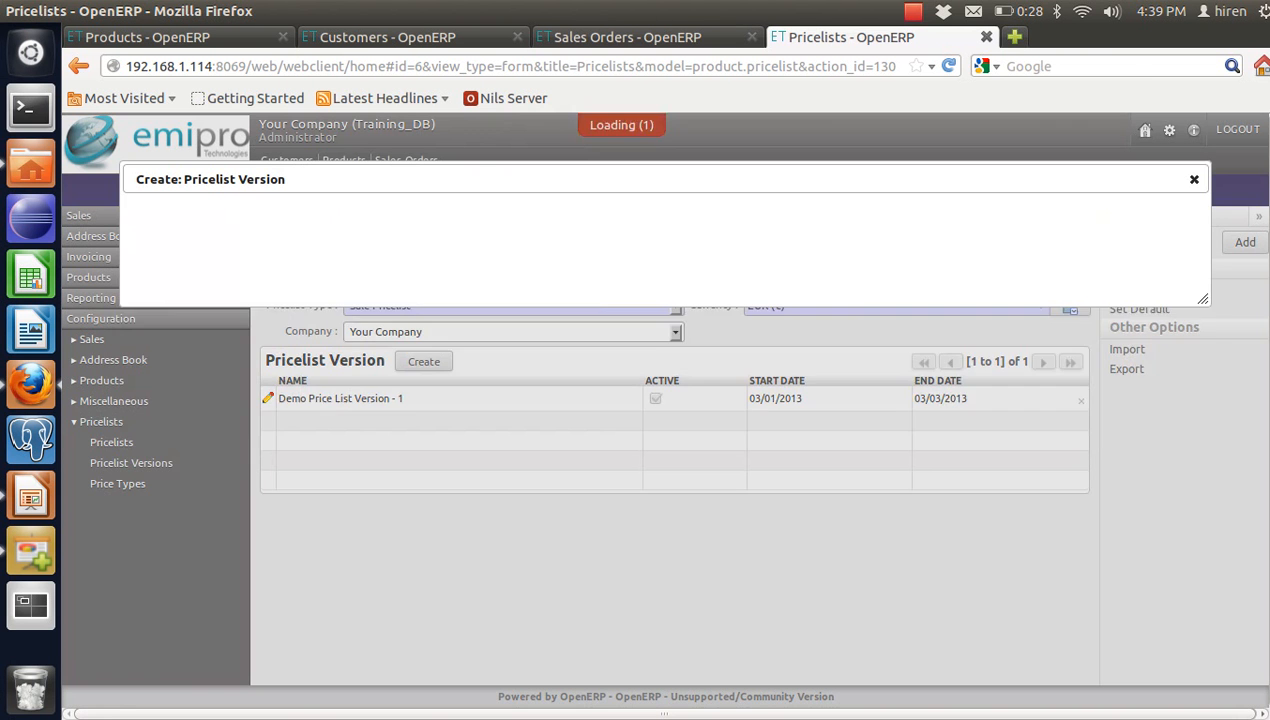
pyautogui.press('Down')
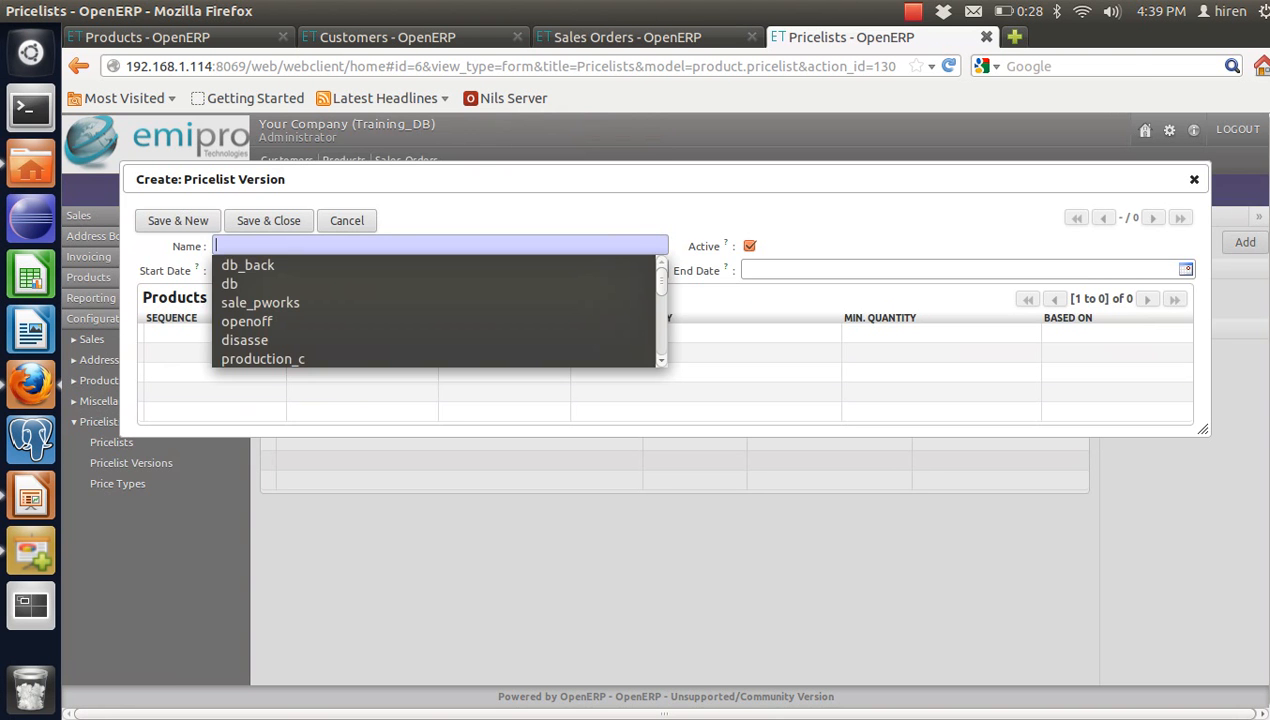
pyautogui.write('Demo Pric')
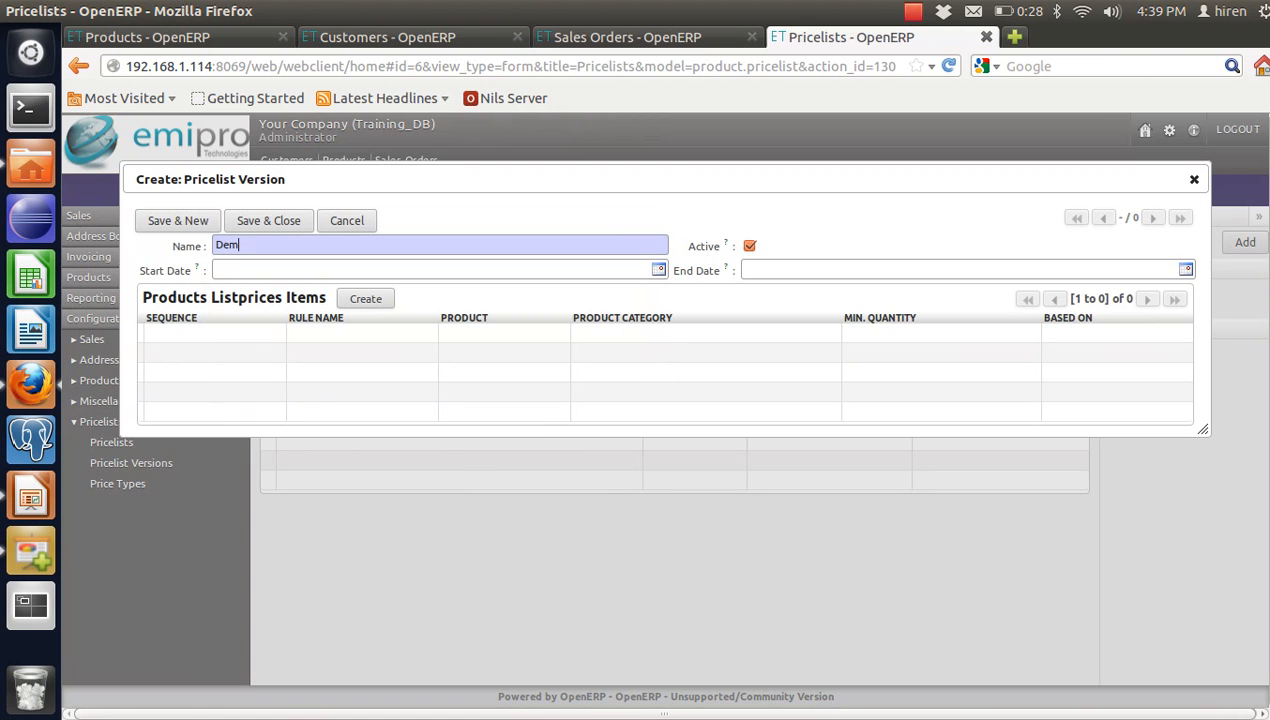
pyautogui.write('e List Version - 2')
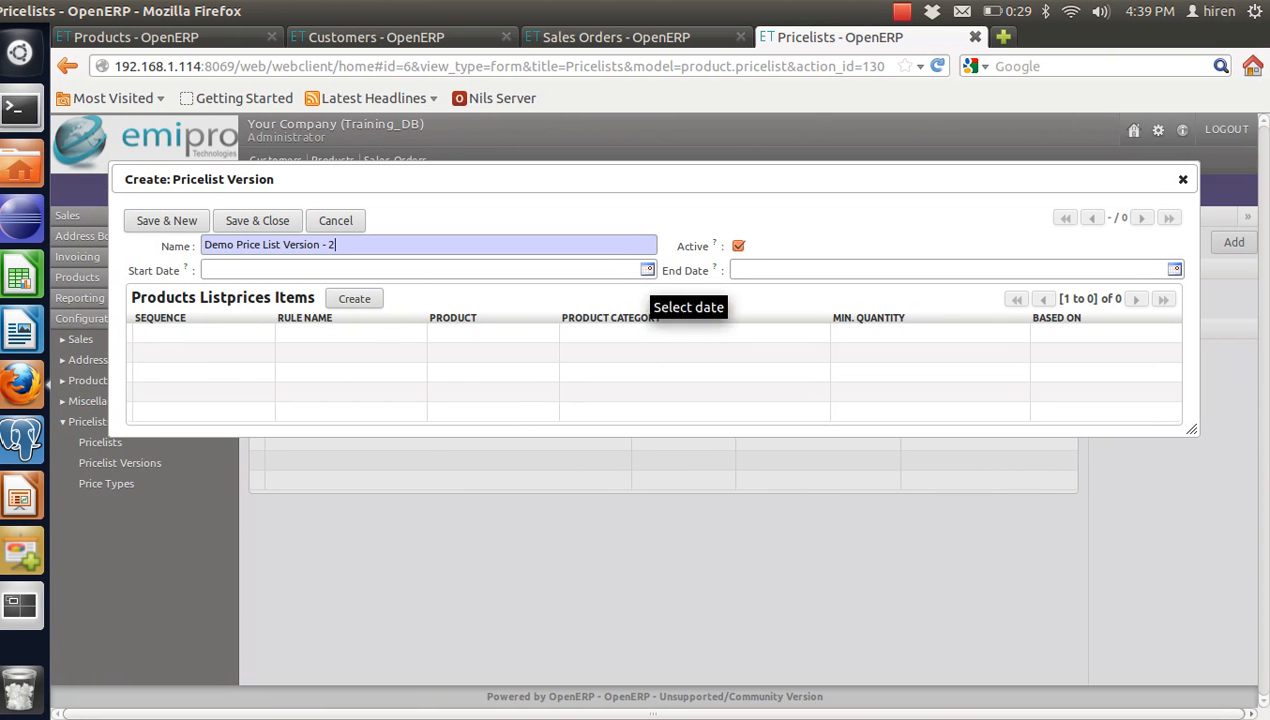
pyautogui.click(658, 270)
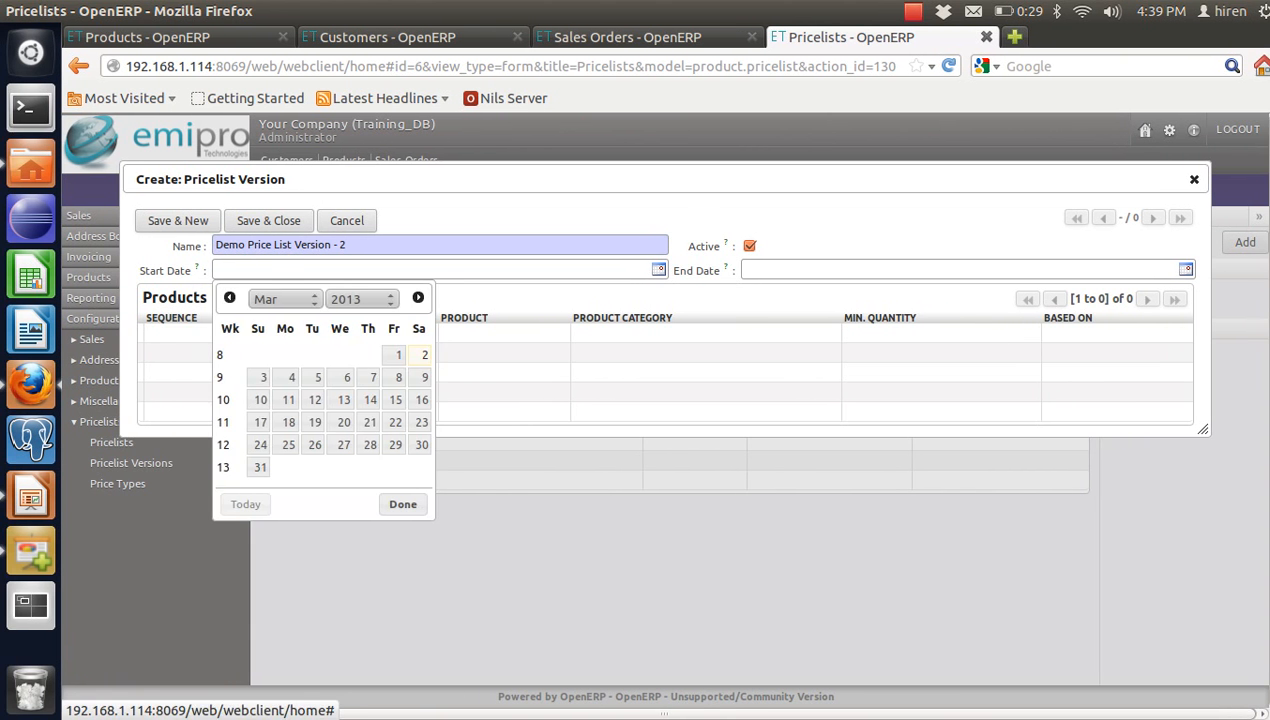
pyautogui.click(412, 355)
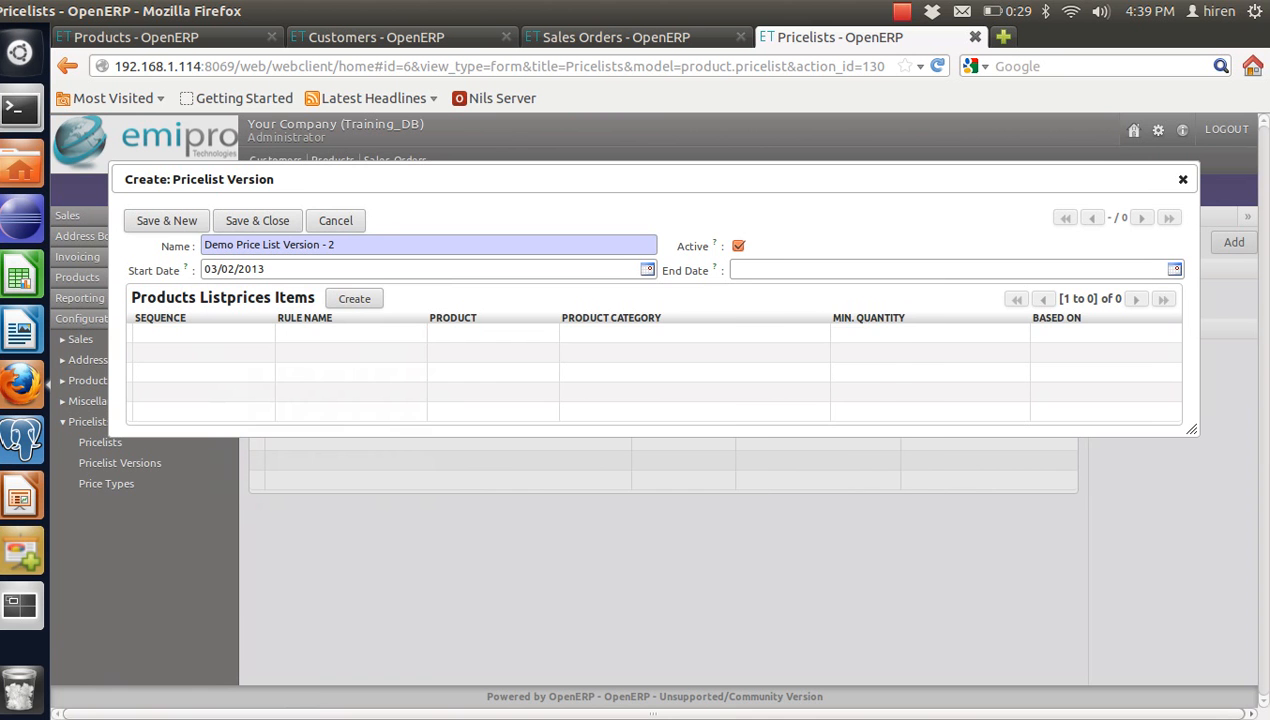
pyautogui.click(1185, 269)
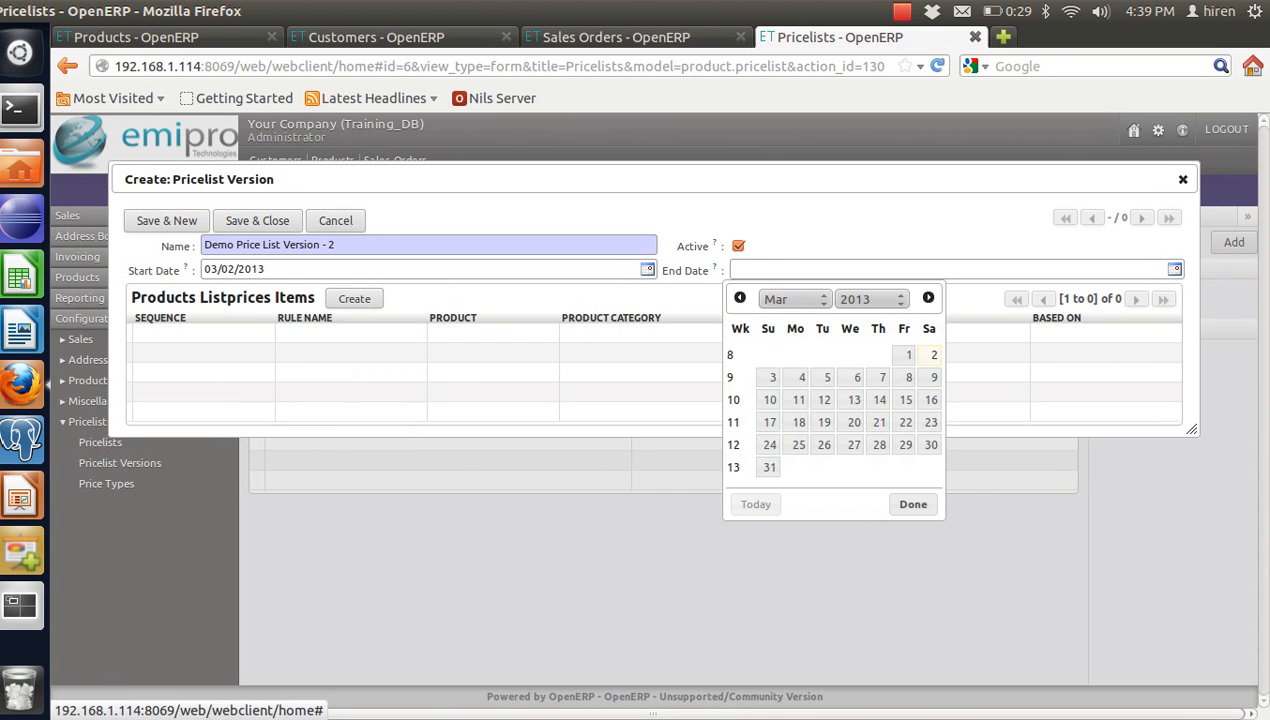
pyautogui.click(880, 377)
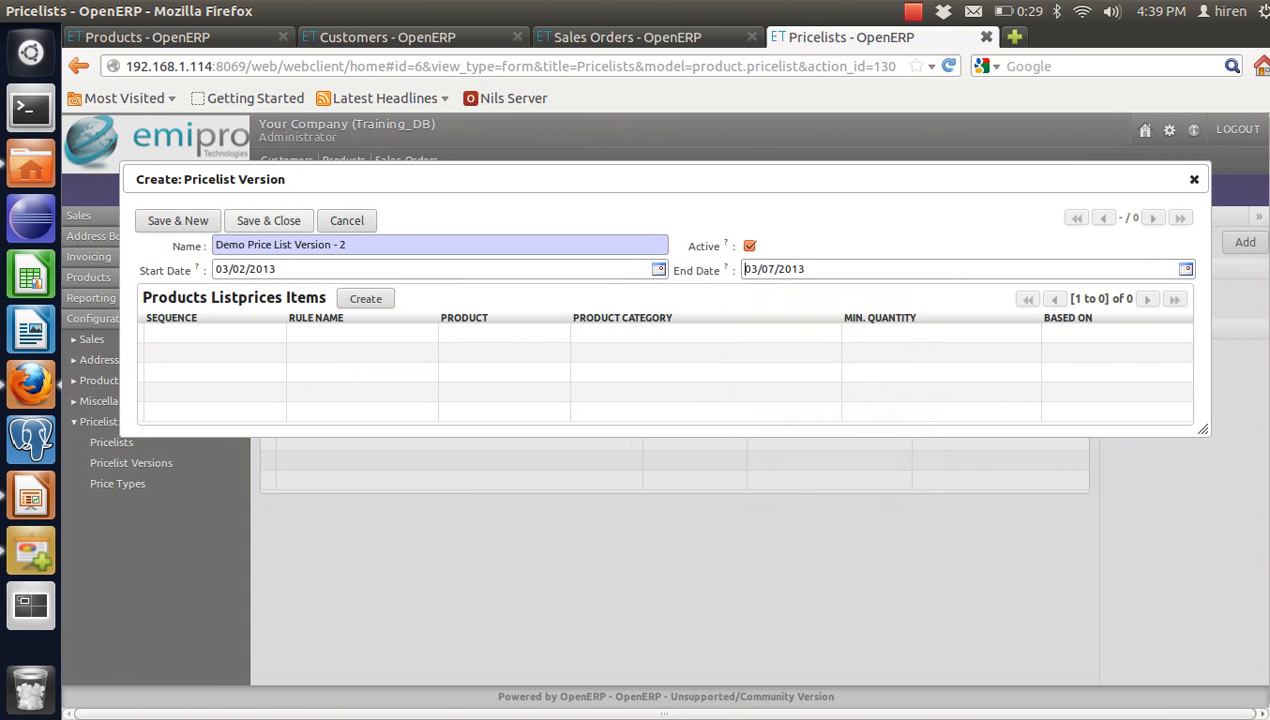
pyautogui.click(268, 220)
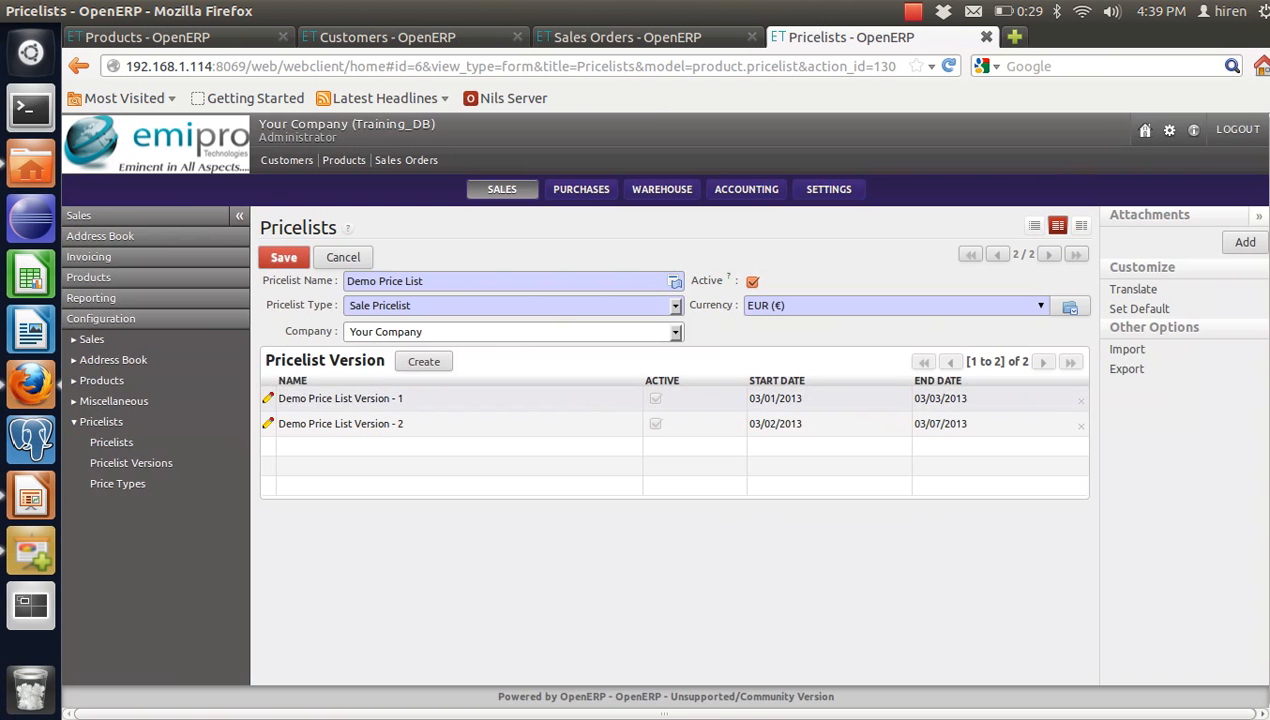
# Set the end date of Demo Price List Version - 1 to 03/01/2013 and save the version
pyautogui.click(268, 398)
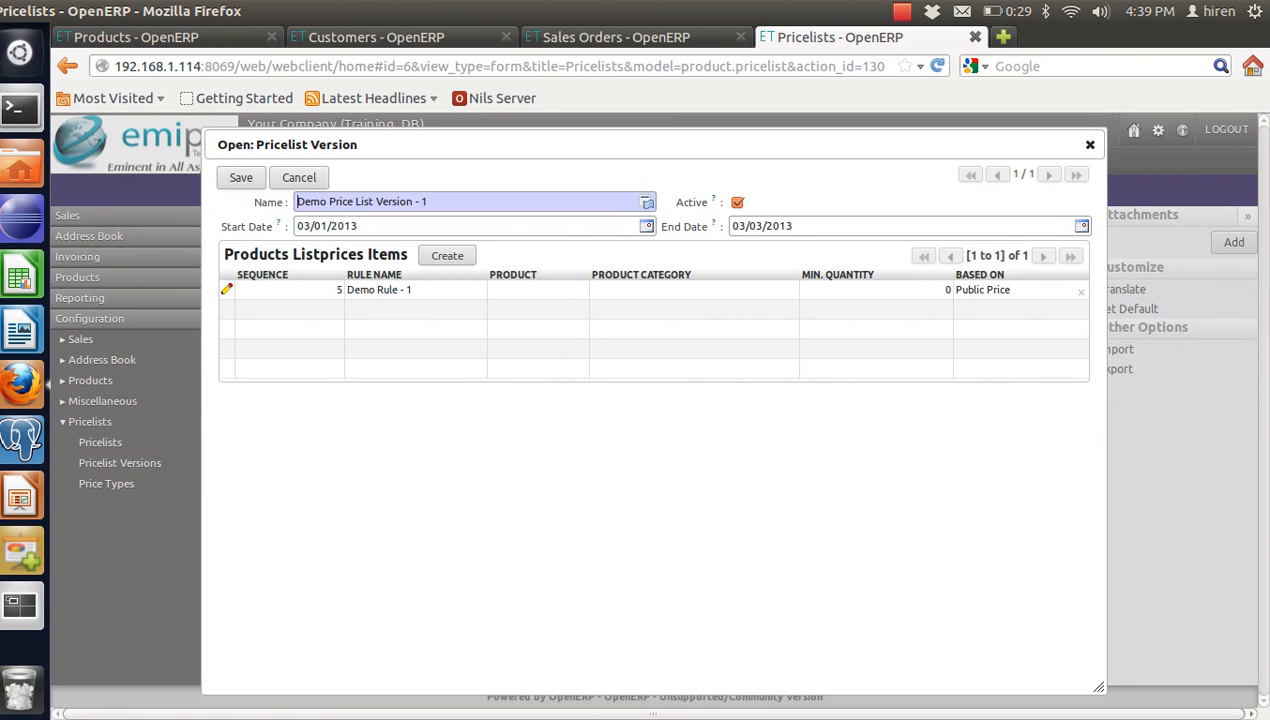
pyautogui.click(647, 226)
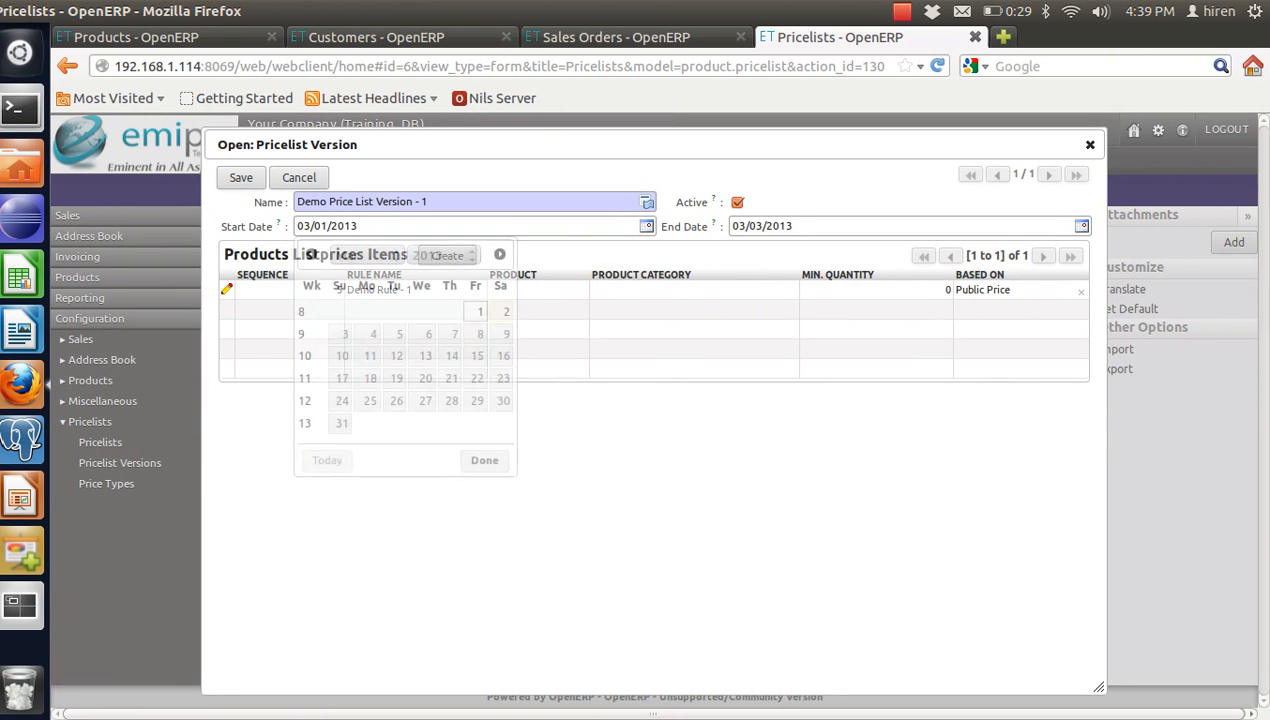
pyautogui.click(298, 226)
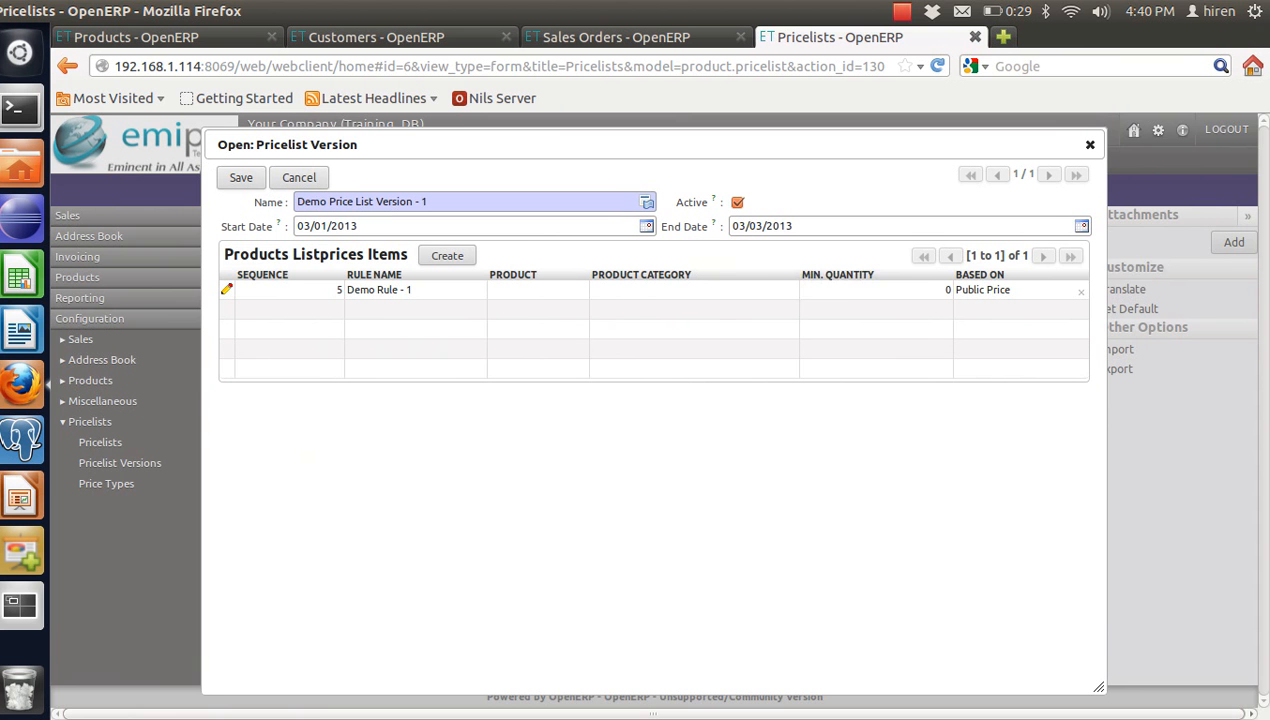
pyautogui.click(1081, 226)
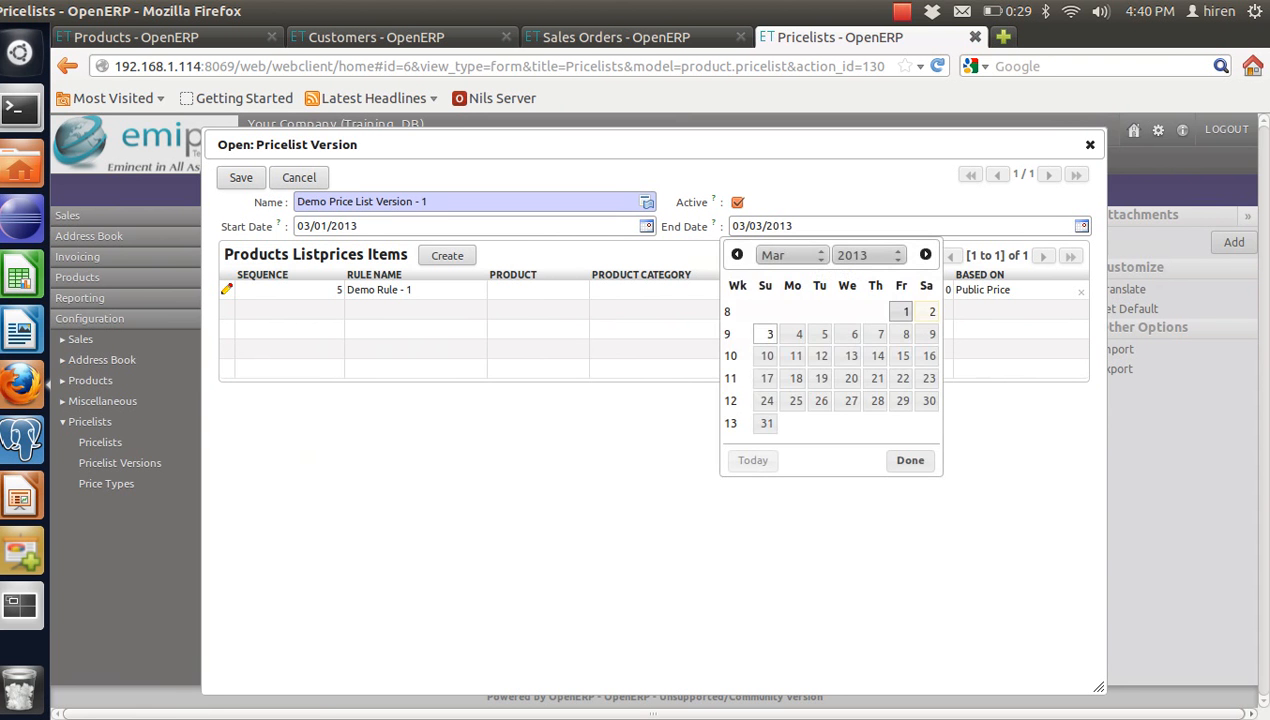
pyautogui.click(906, 311)
pyautogui.click(252, 177)
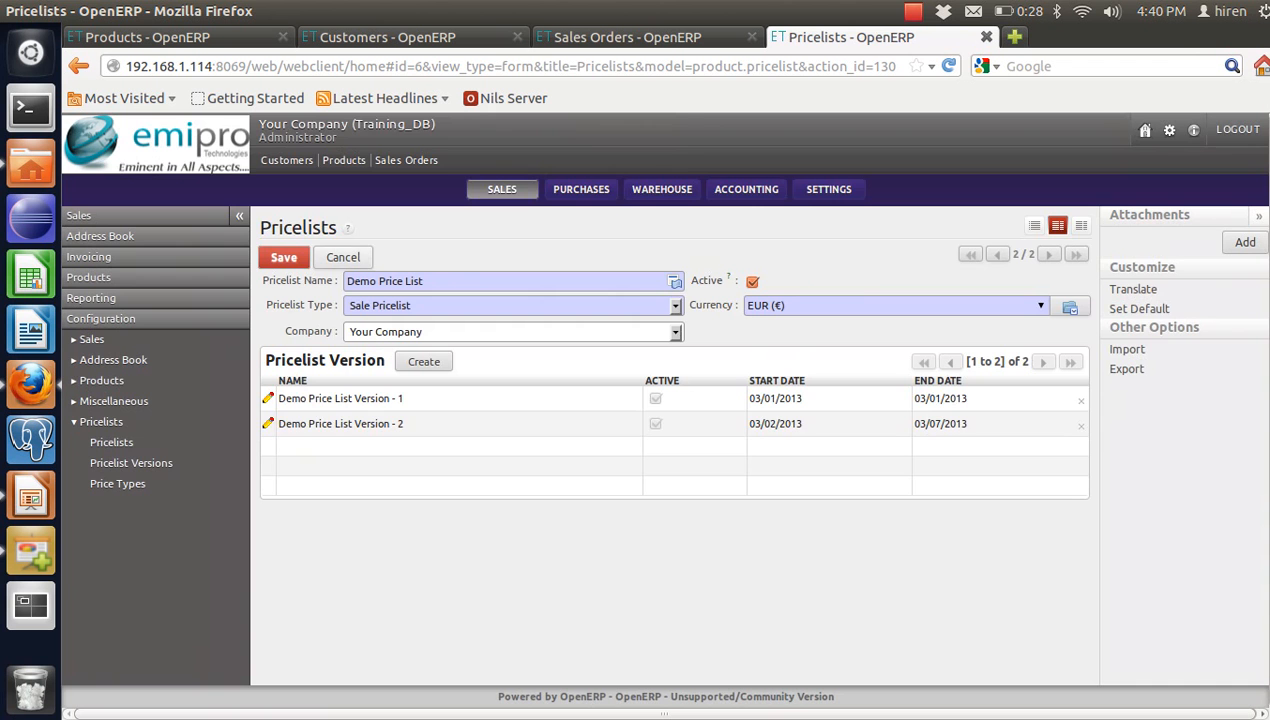
# Start a price rule named Demo Rule - 2 in Demo Price List Version - 2
pyautogui.click(268, 424)
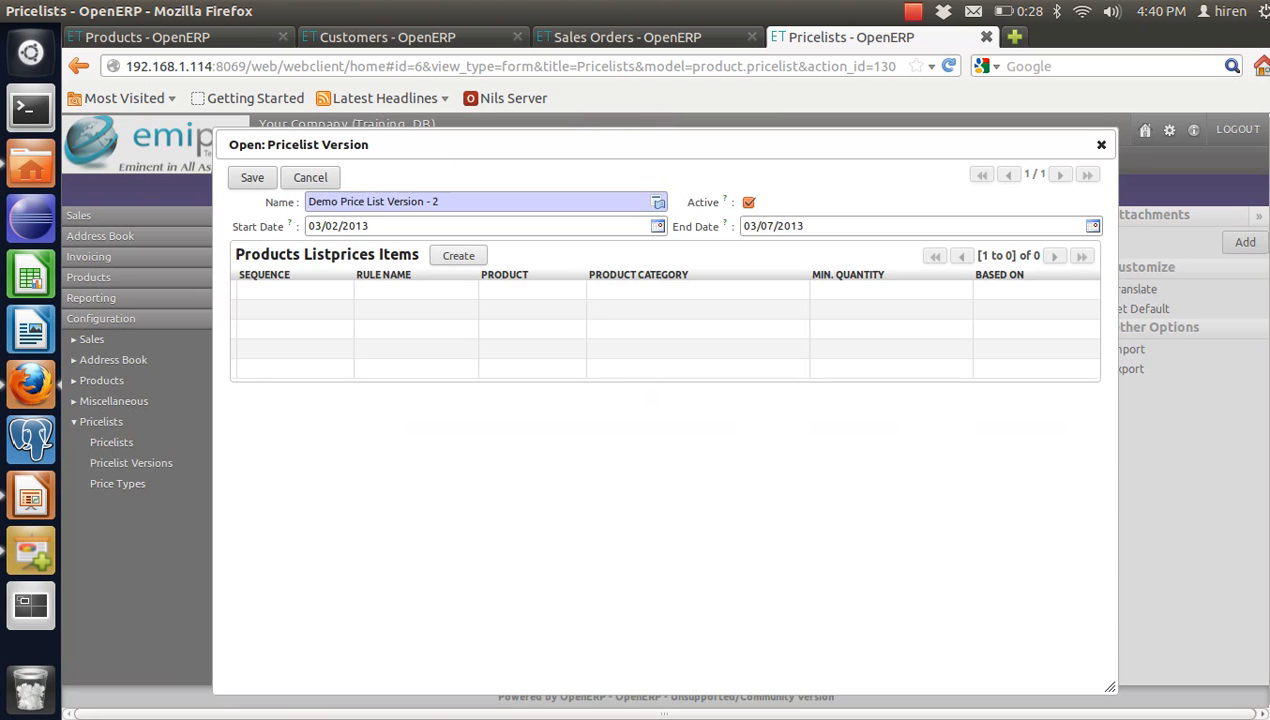
pyautogui.click(458, 256)
pyautogui.write('Demo ')
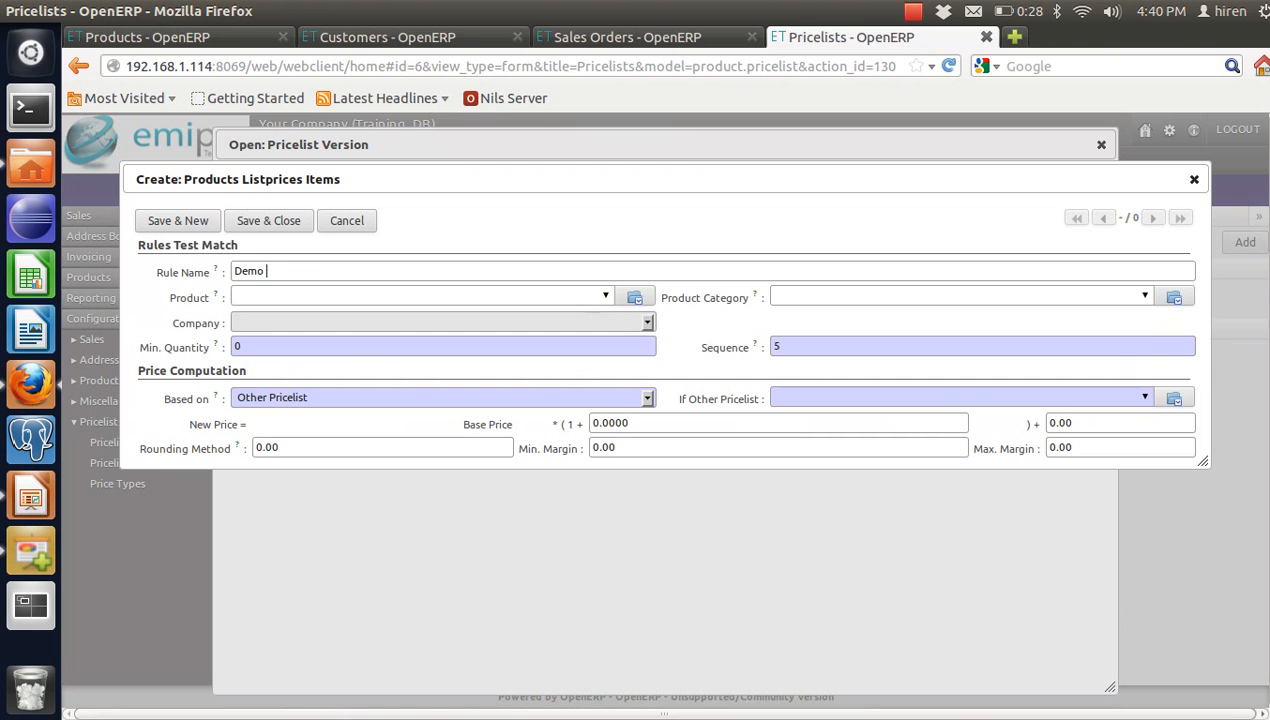
pyautogui.write('P')
pyautogui.press('BackSpace')
pyautogui.write('Rule  - 2')
# Base the rule's new price on Public Price plus 20, and save the rule and the pricelist version
pyautogui.click(443, 398)
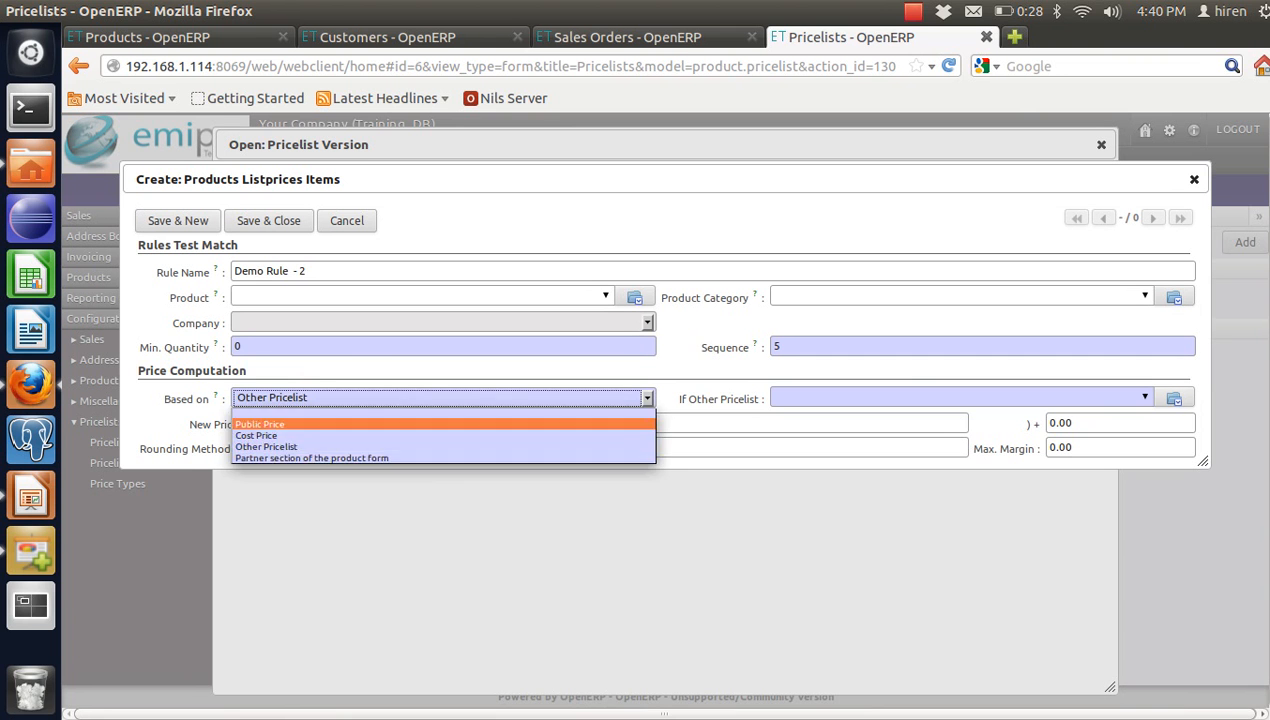
pyautogui.click(400, 425)
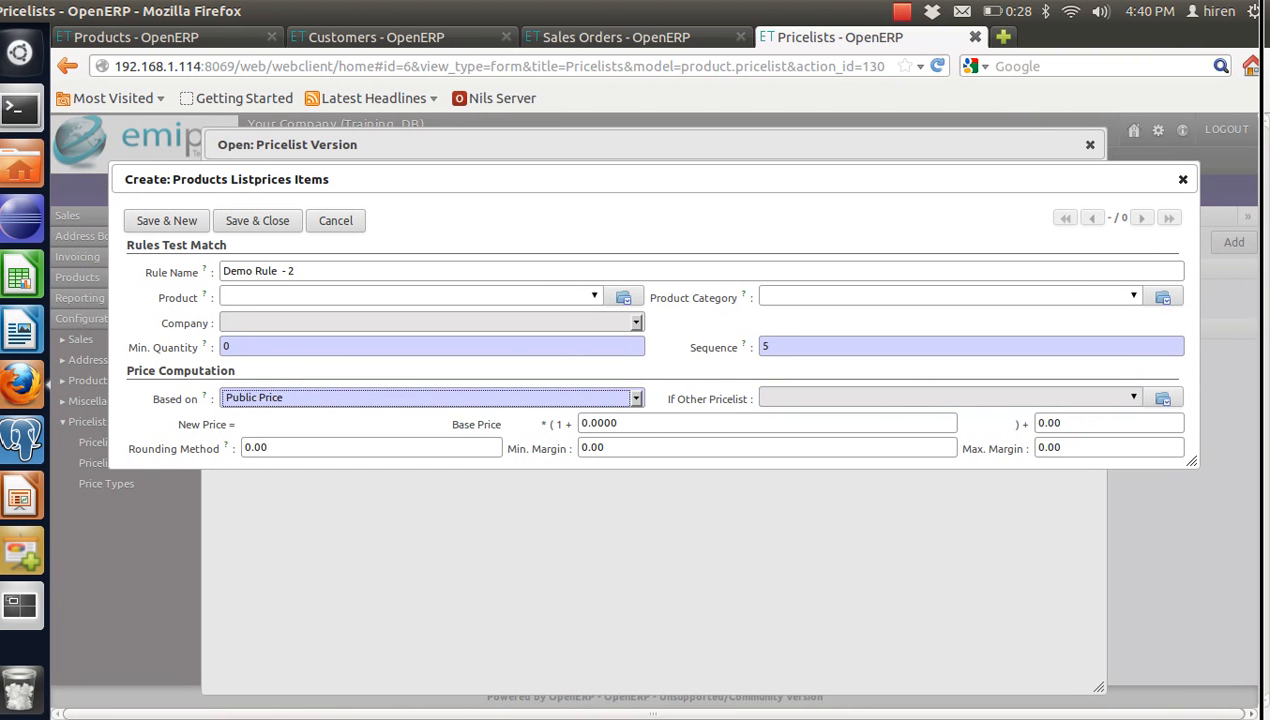
pyautogui.moveTo(1072, 423); pyautogui.dragTo(1036, 423)
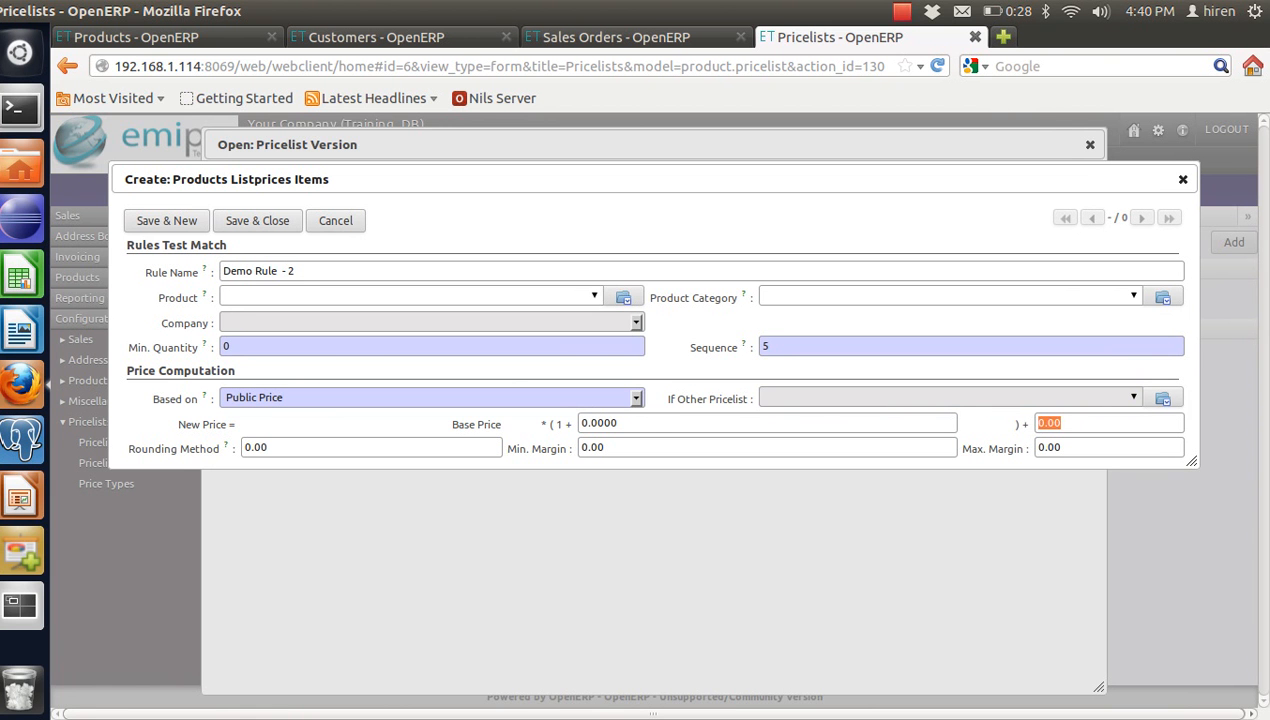
pyautogui.write('20')
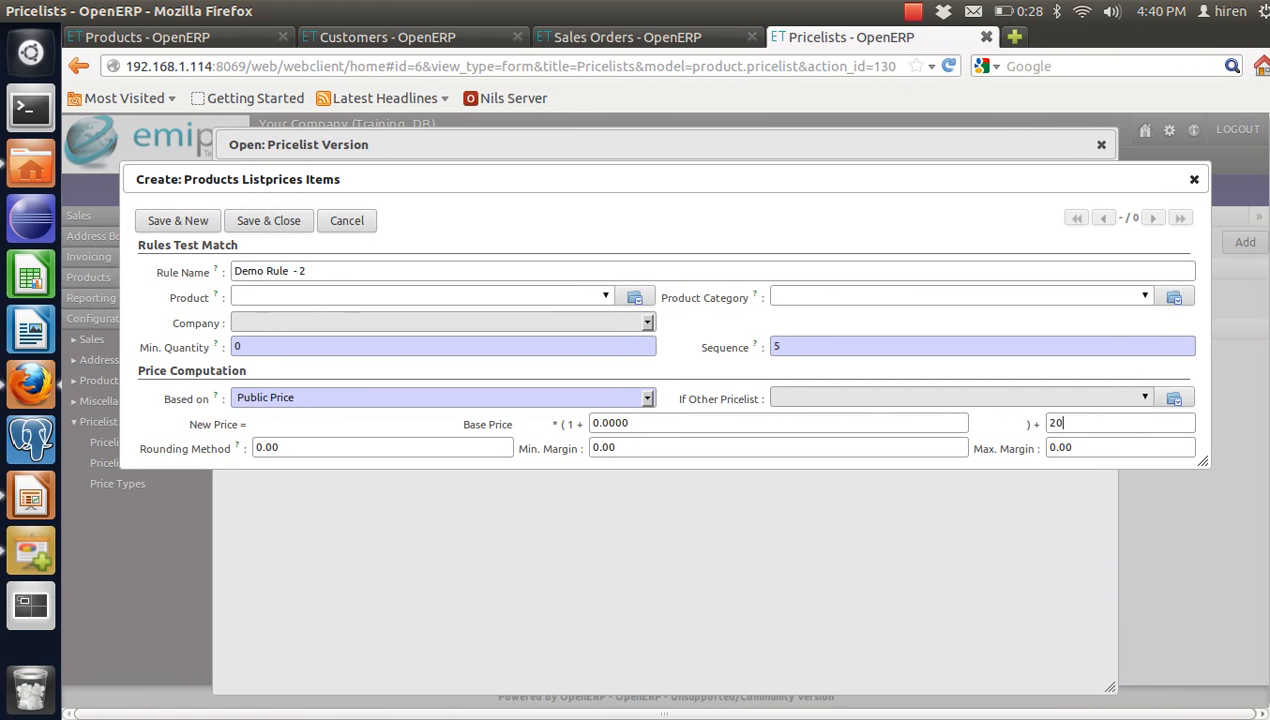
pyautogui.click(268, 220)
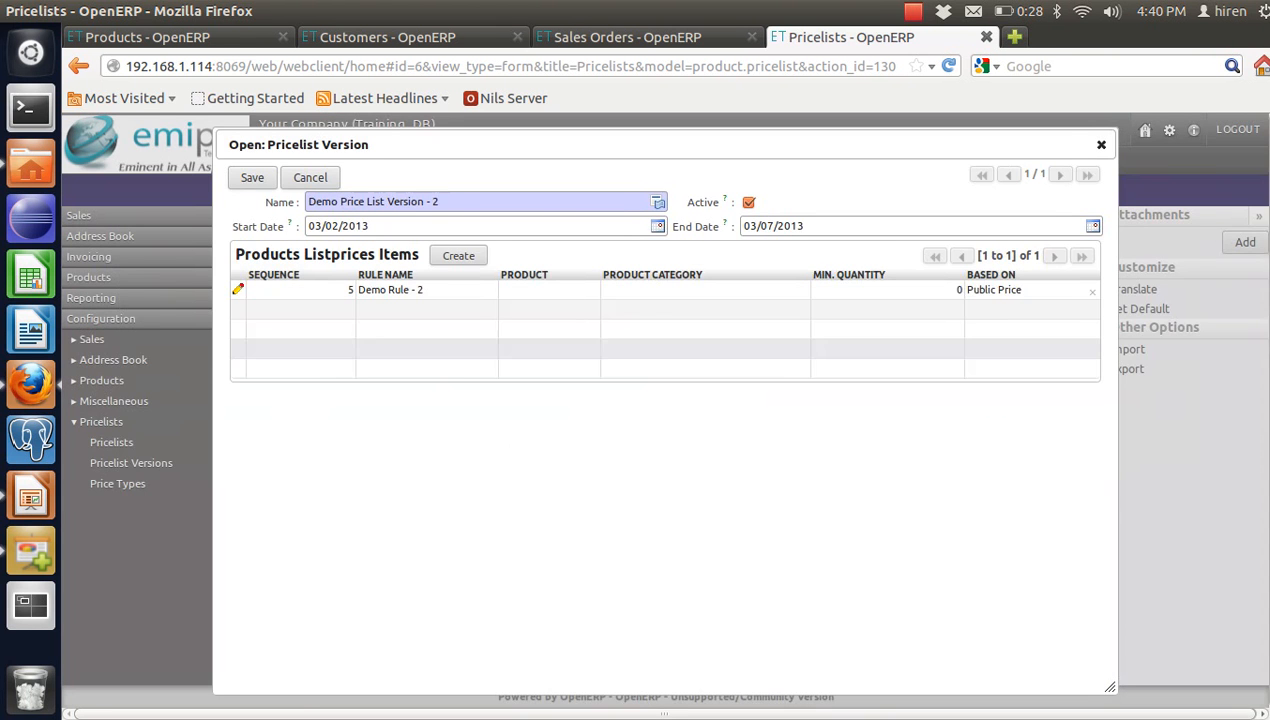
pyautogui.click(240, 177)
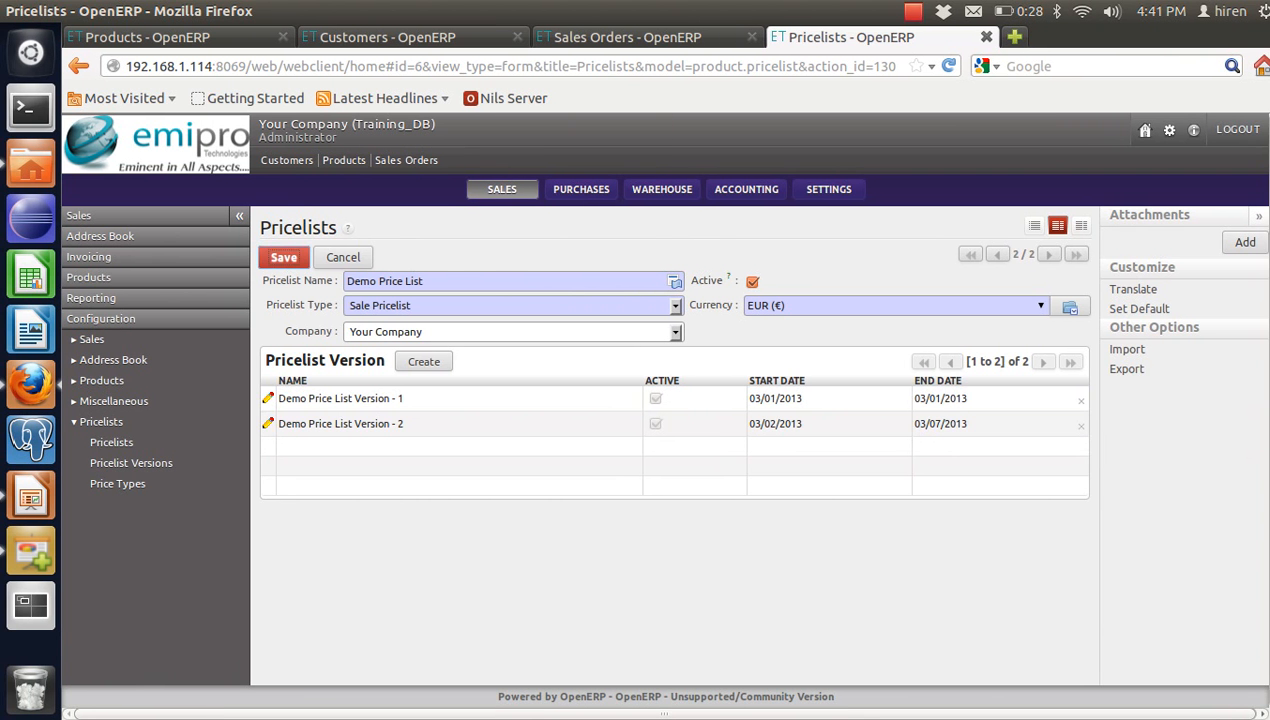
# Return to the pricelist overview, then start a new sales order for the customer Agrolait
pyautogui.click(111, 442)
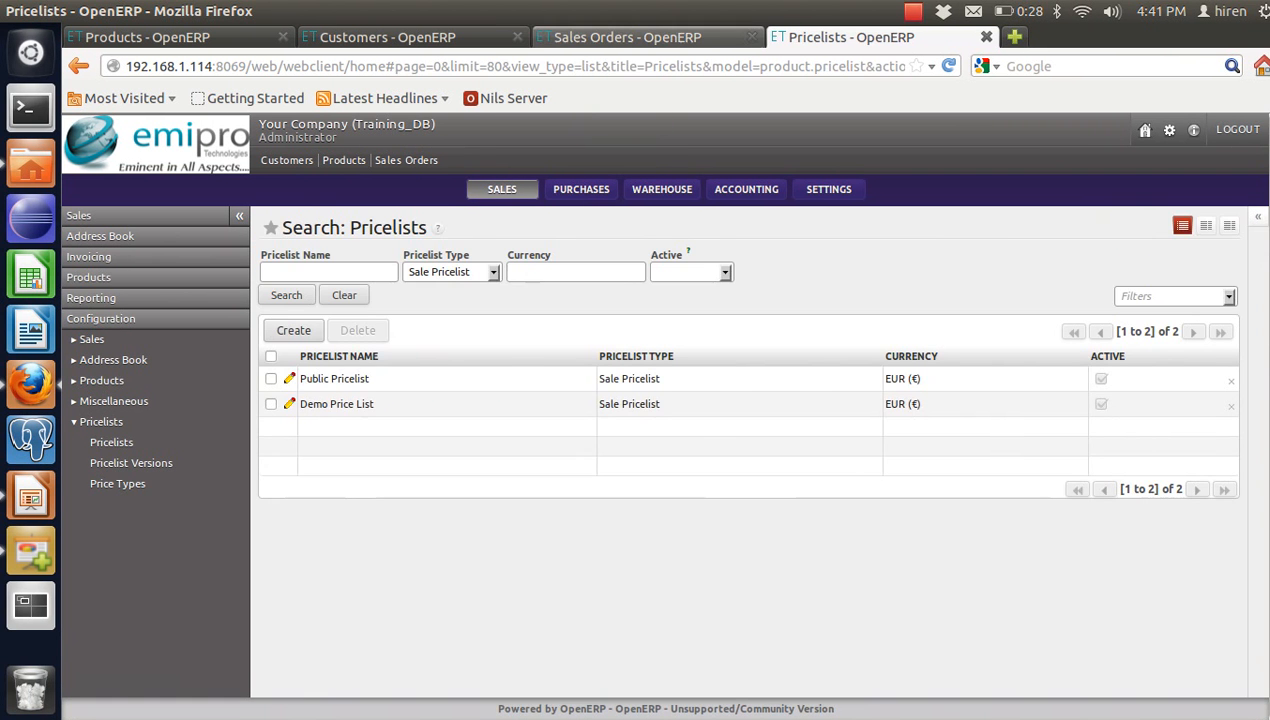
pyautogui.click(627, 37)
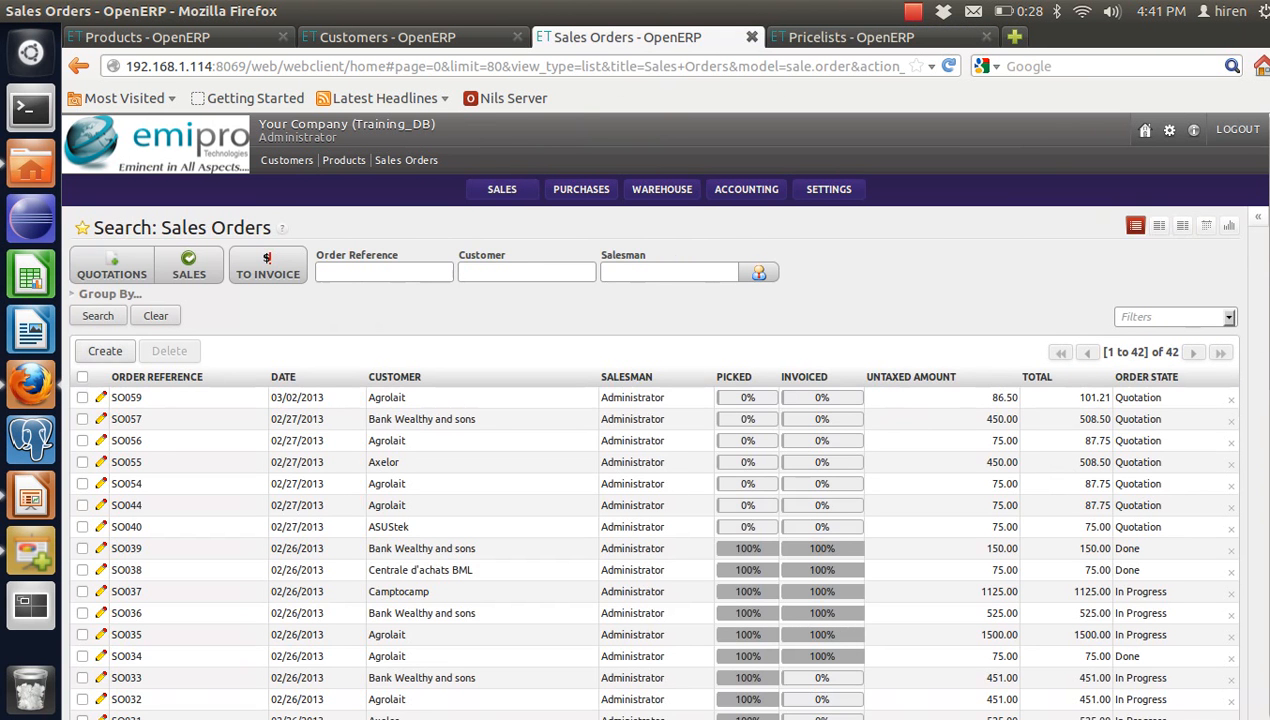
pyautogui.click(105, 351)
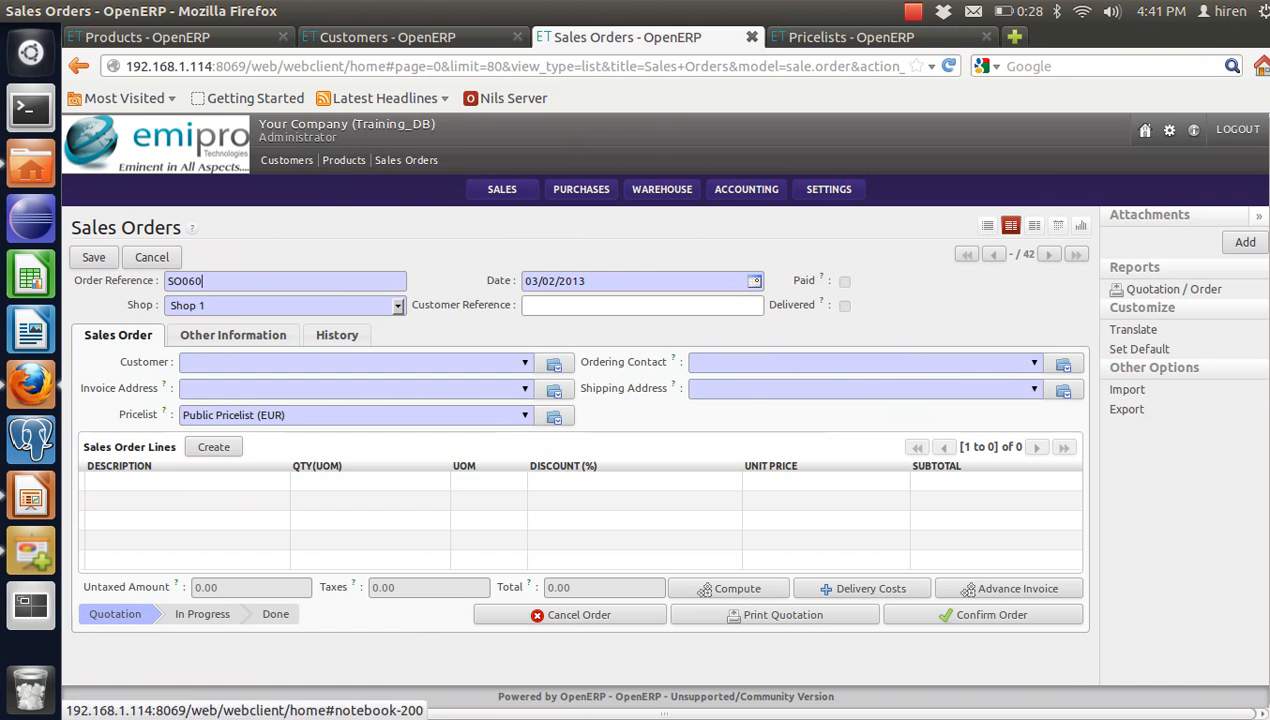
pyautogui.click(525, 363)
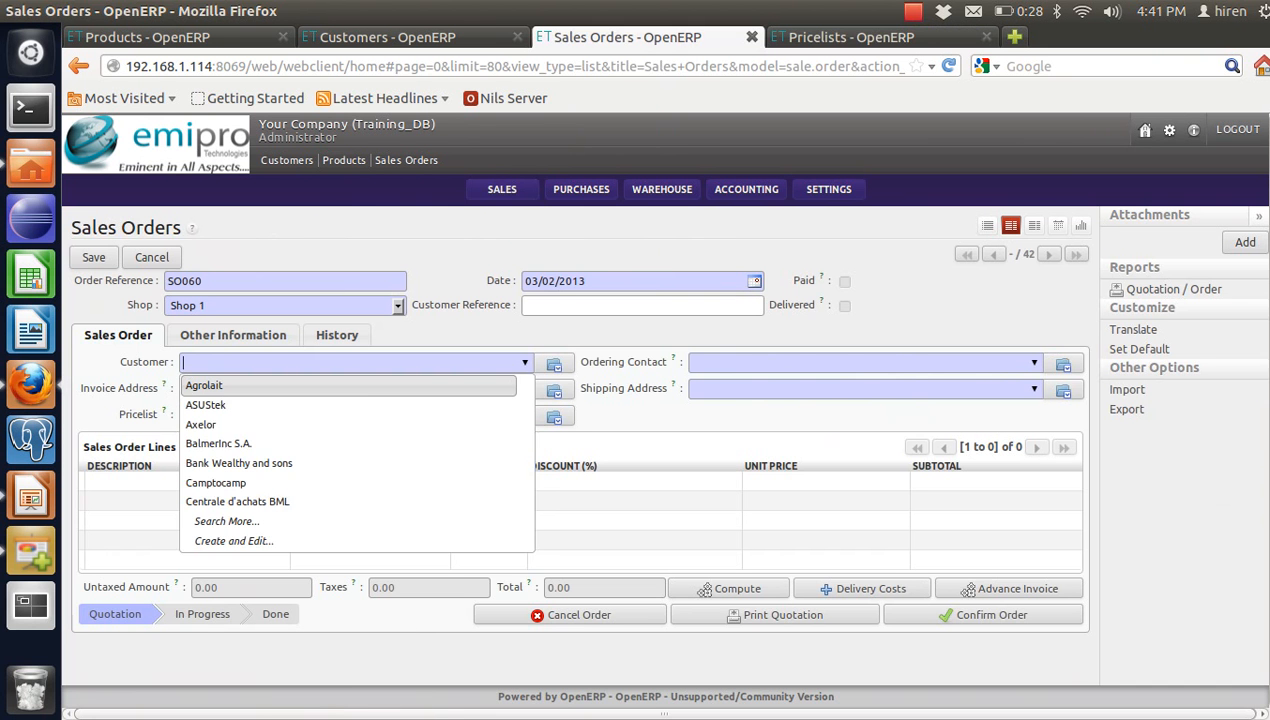
pyautogui.click(348, 386)
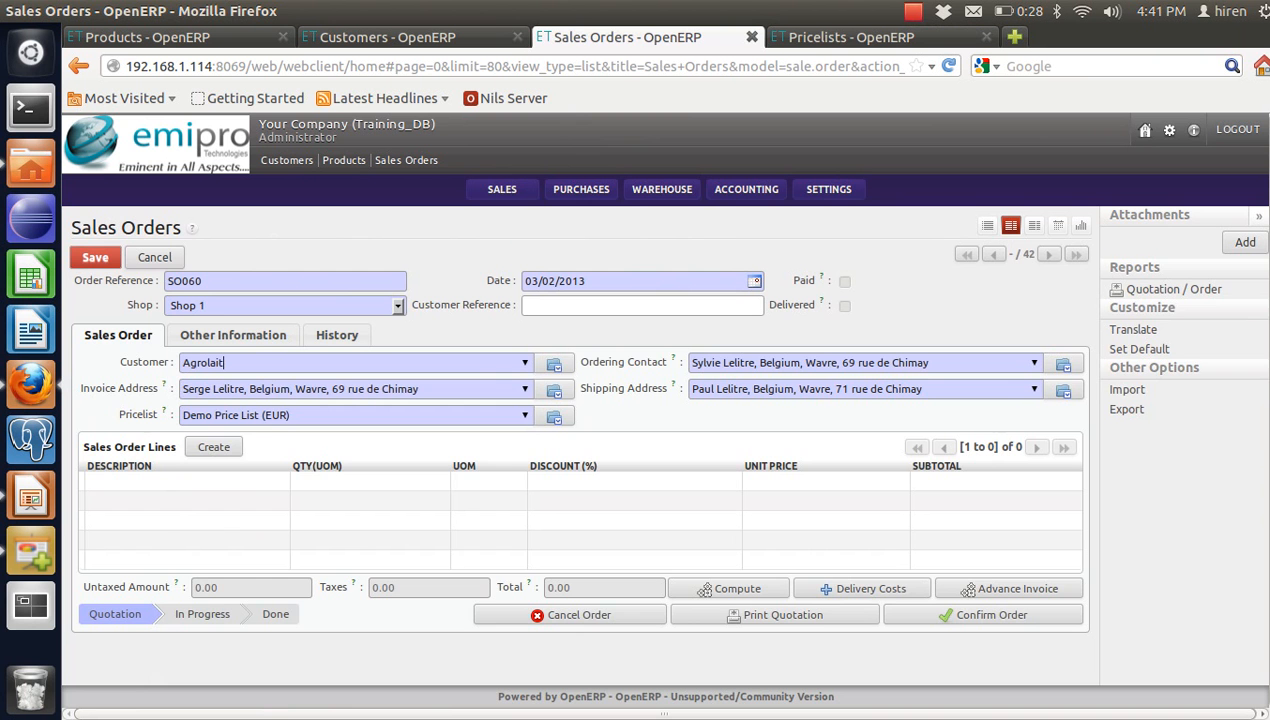
# Add an order line for [CPU1] Processor AMD Athlon XP 1800+, compute the order amounts and save the order
pyautogui.click(213, 446)
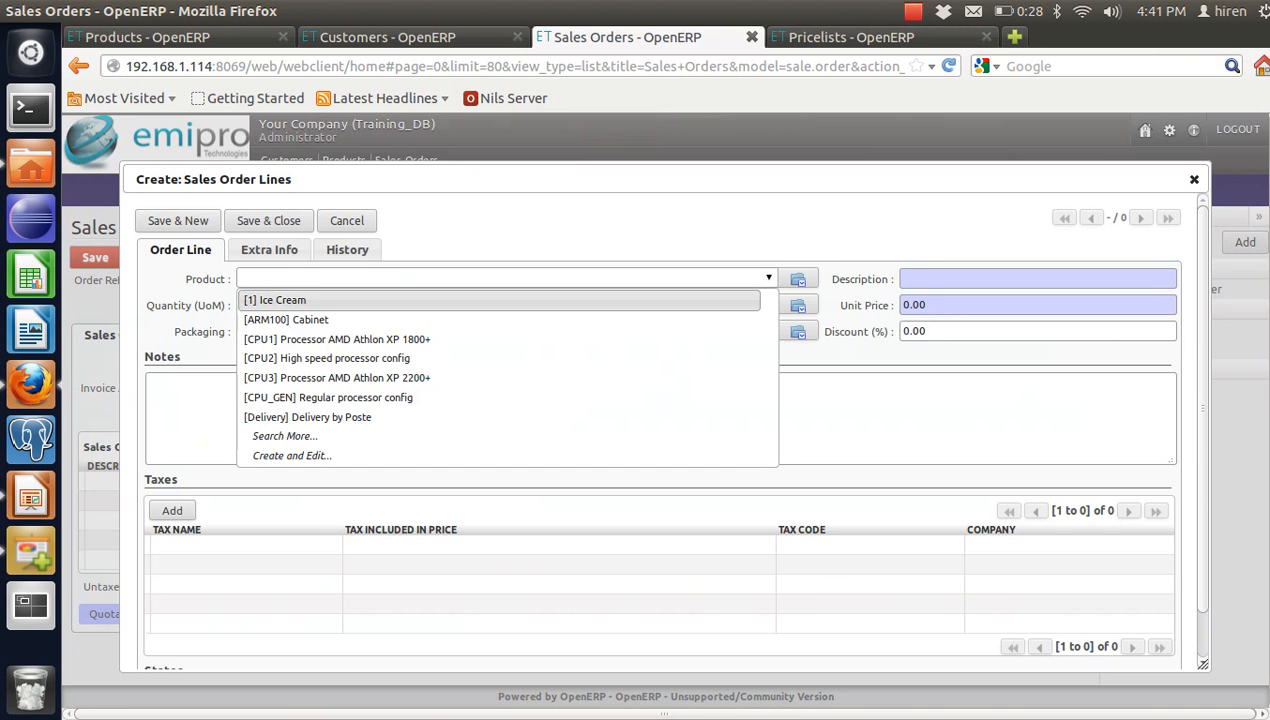
pyautogui.click(337, 339)
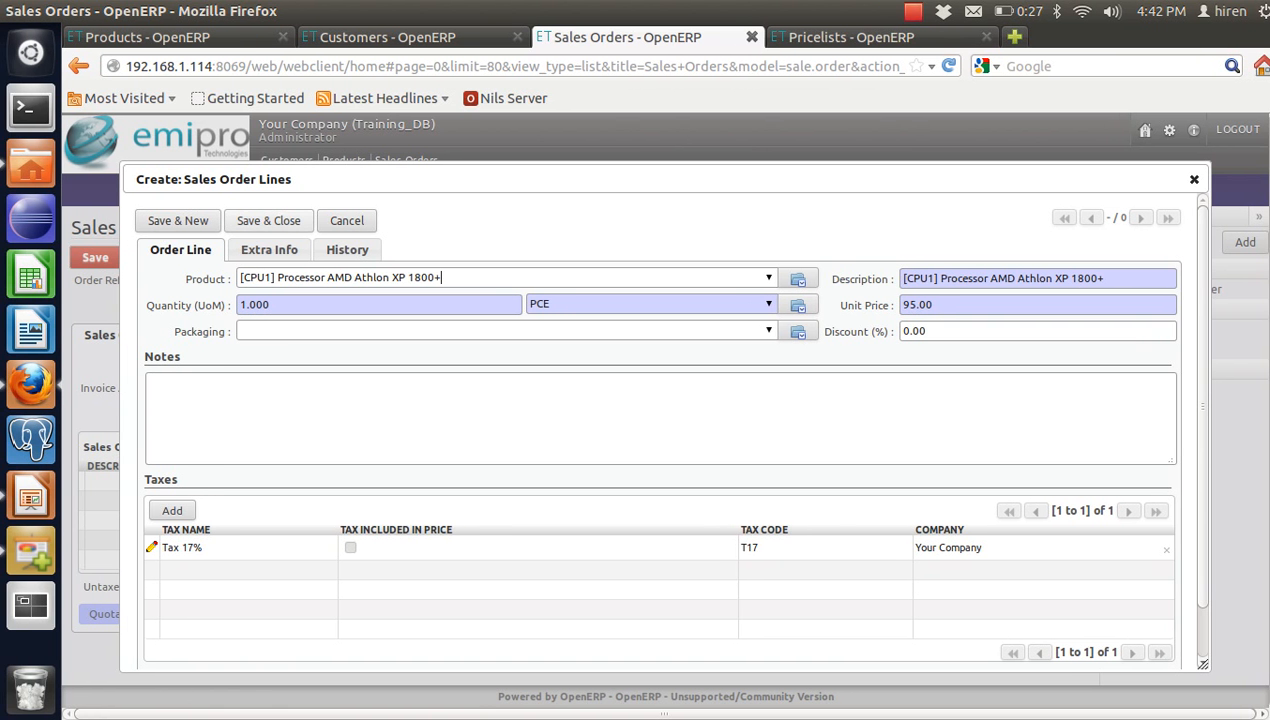
pyautogui.click(257, 221)
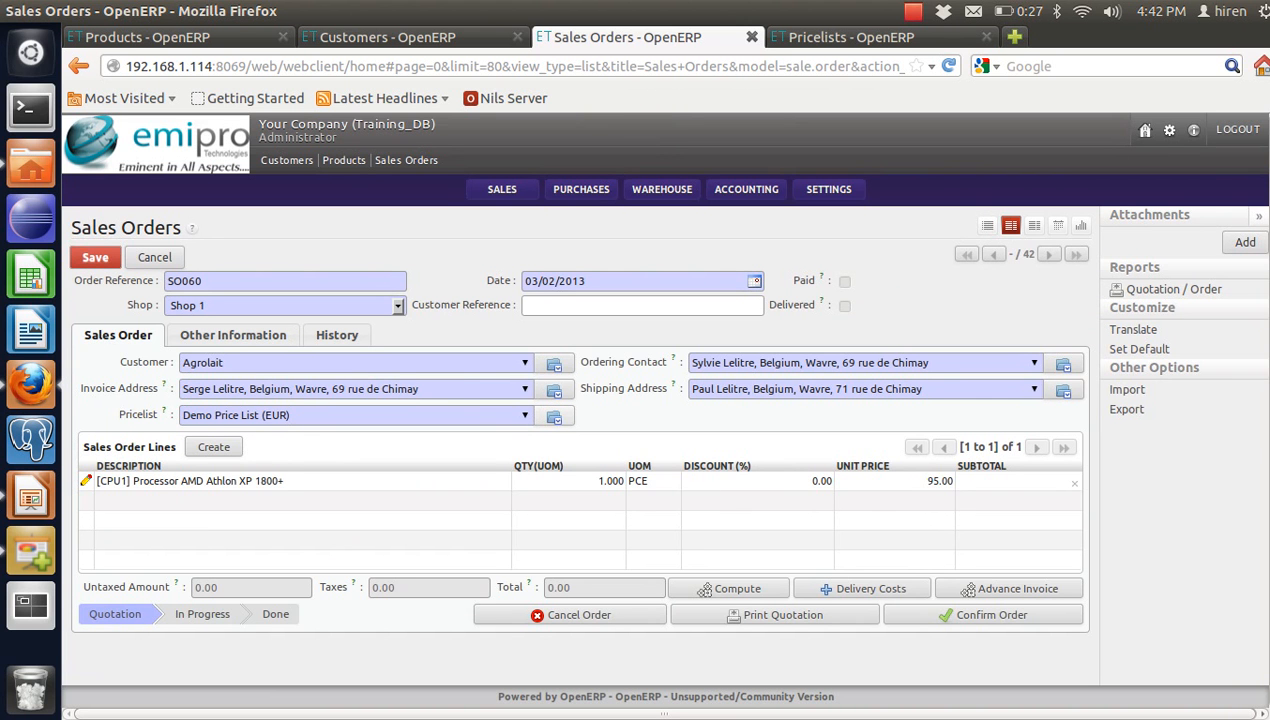
pyautogui.click(704, 589)
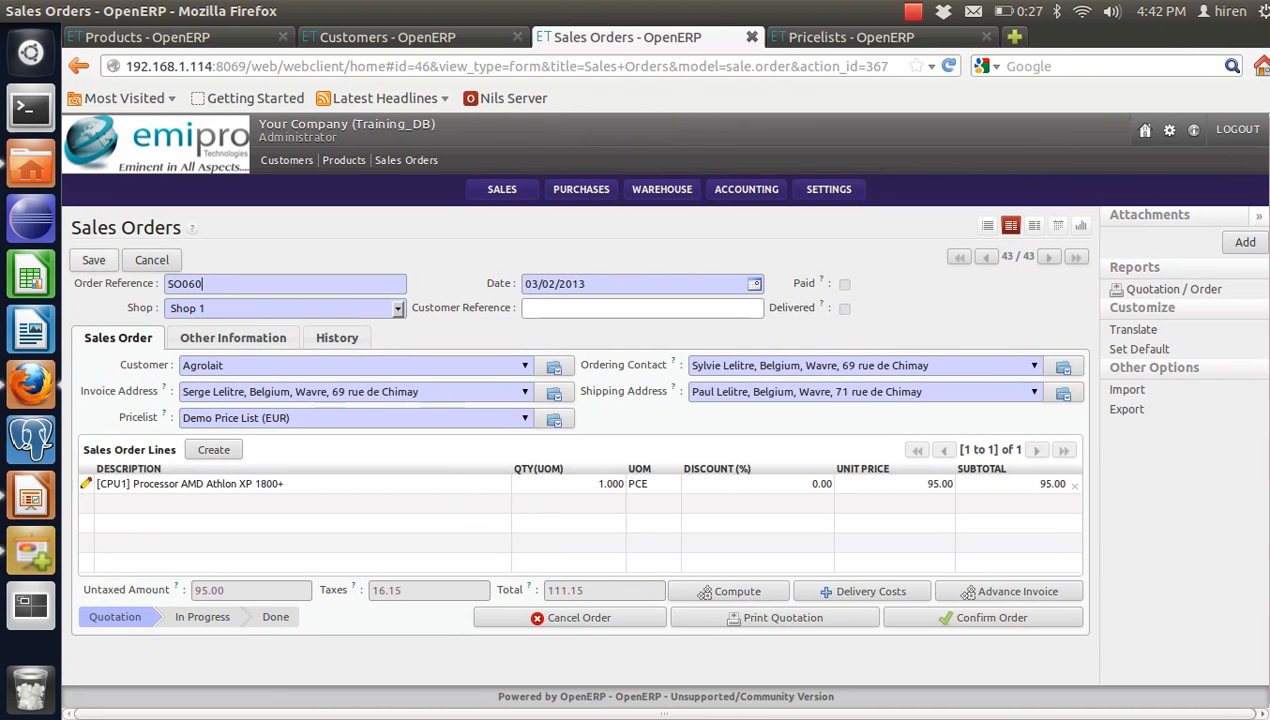
pyautogui.click(94, 260)
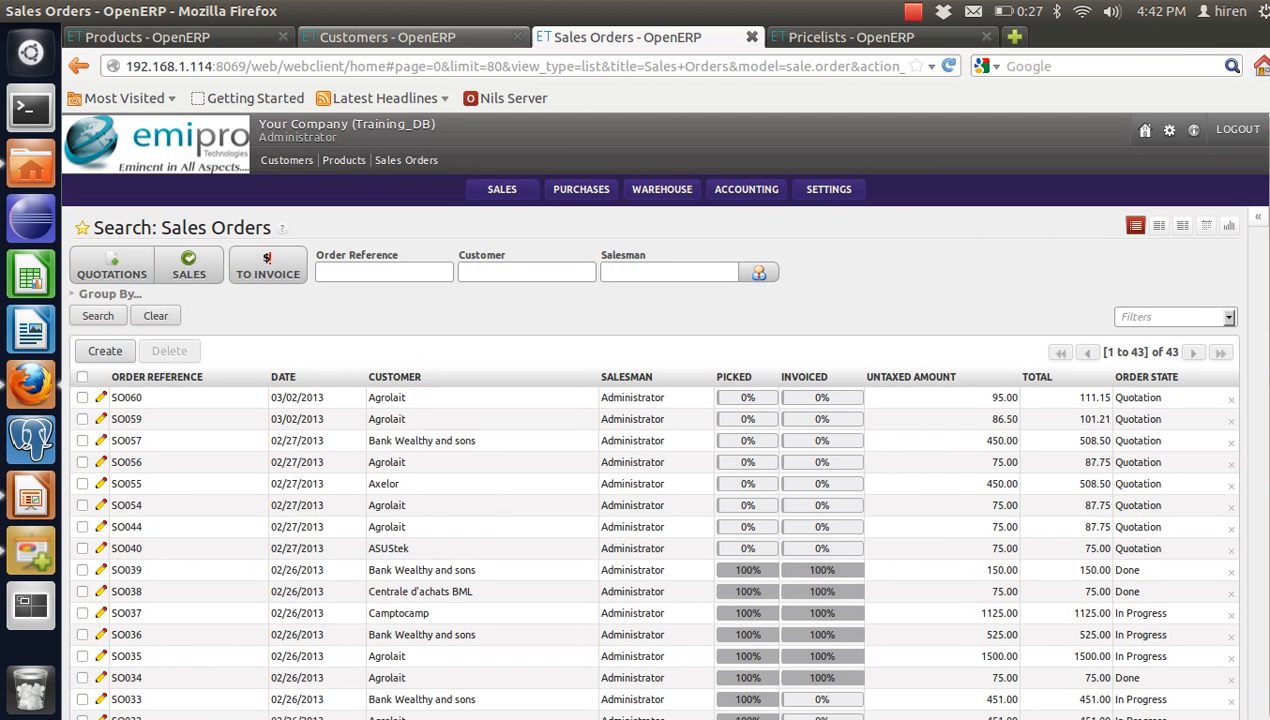
# Create and save a sale pricelist named Demo Price List - 3 with AUD ($) as its currency
pyautogui.click(850, 37)
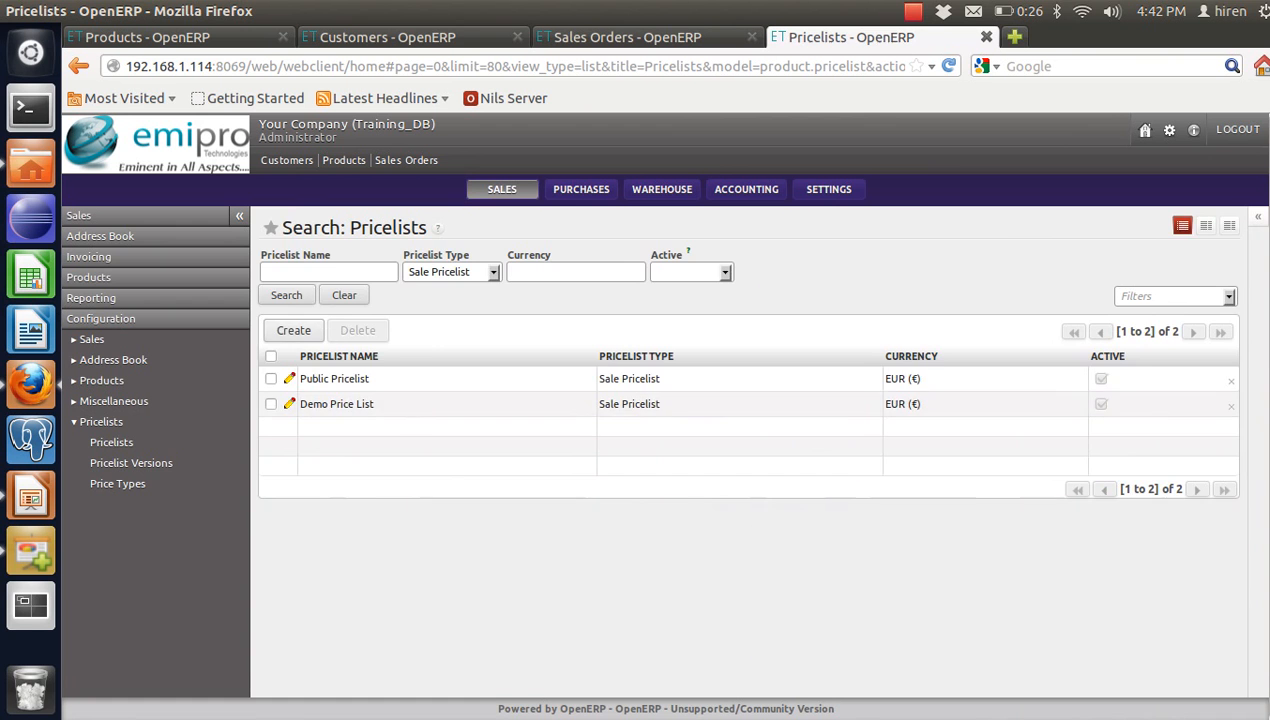
pyautogui.click(293, 331)
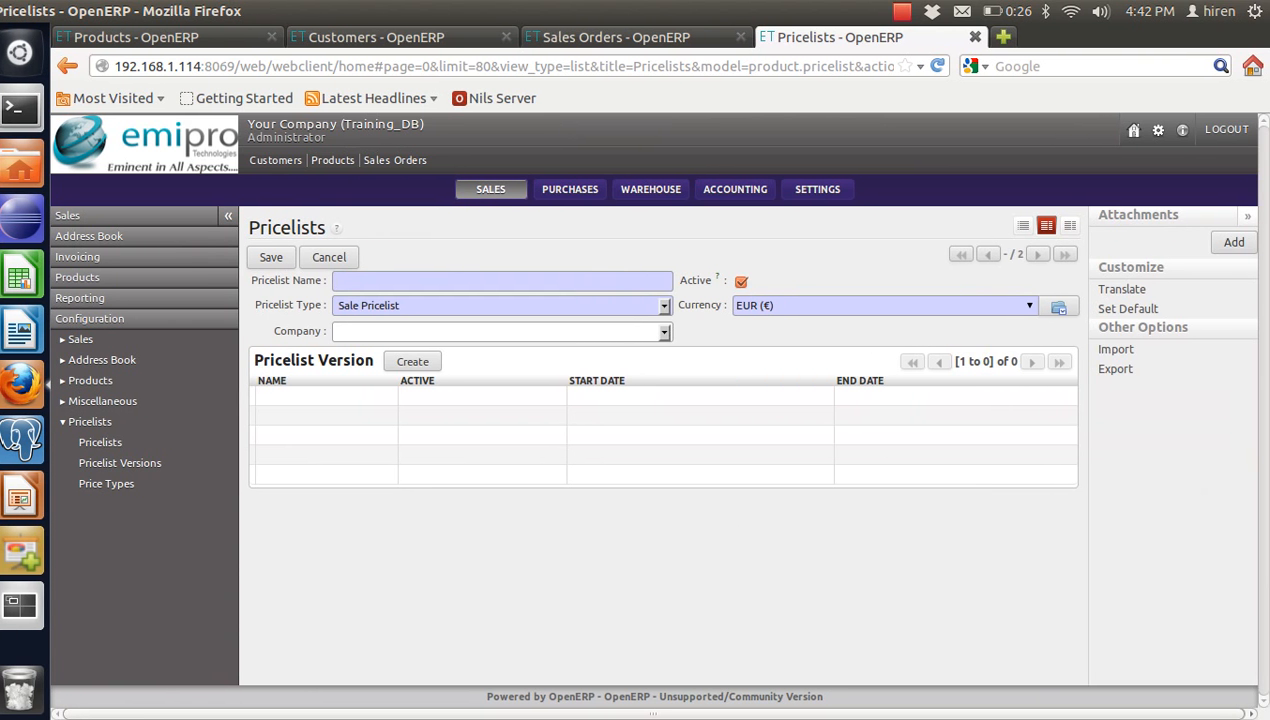
pyautogui.write('De')
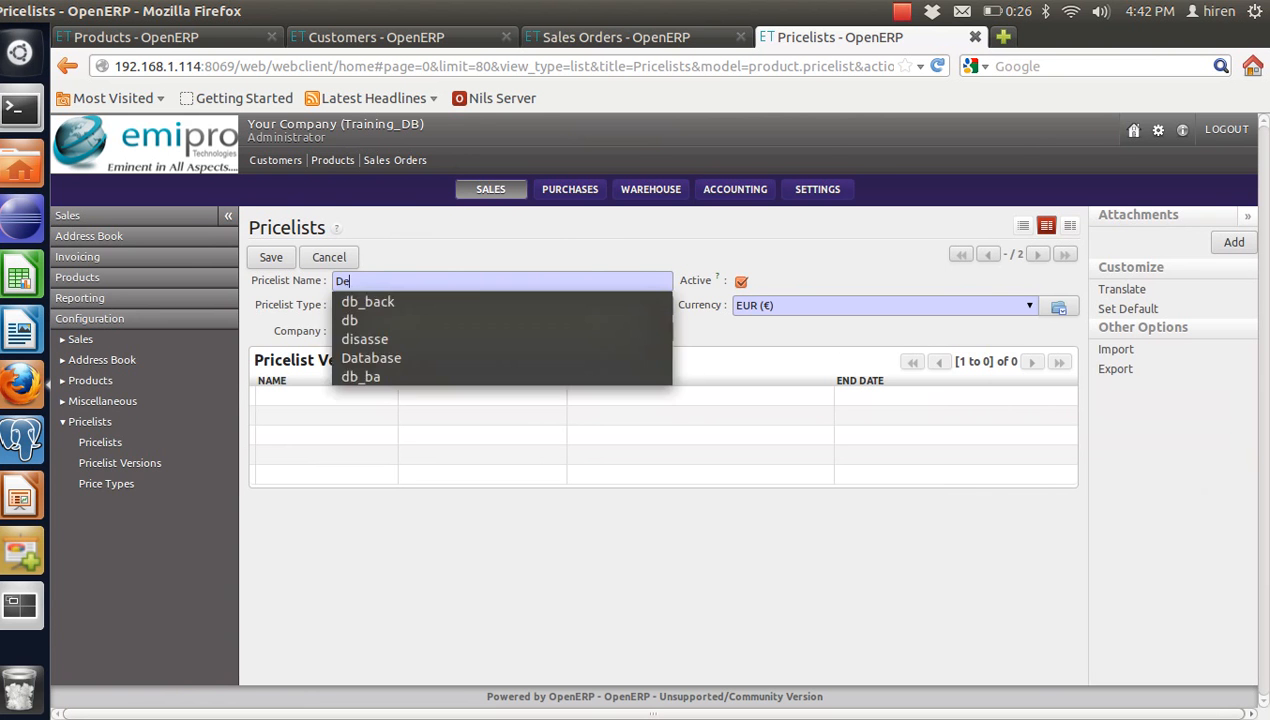
pyautogui.write('mo Pr')
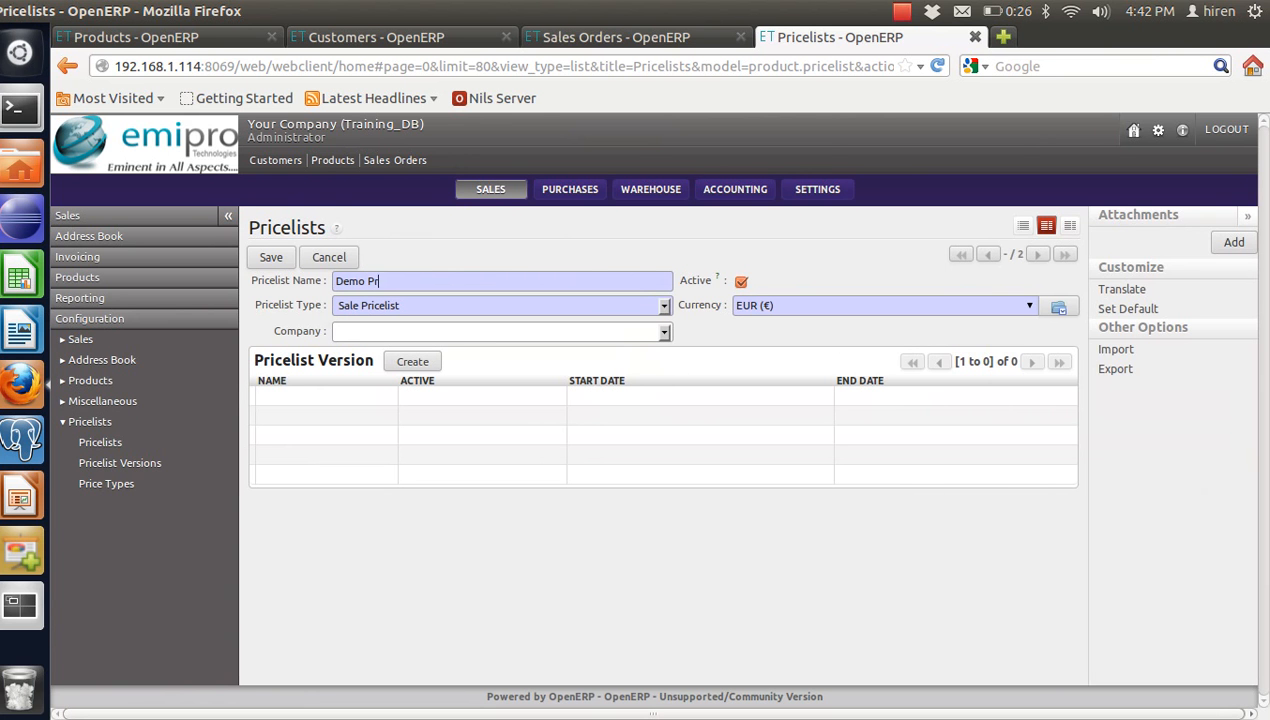
pyautogui.write('ice List - 3')
pyautogui.click(1030, 306)
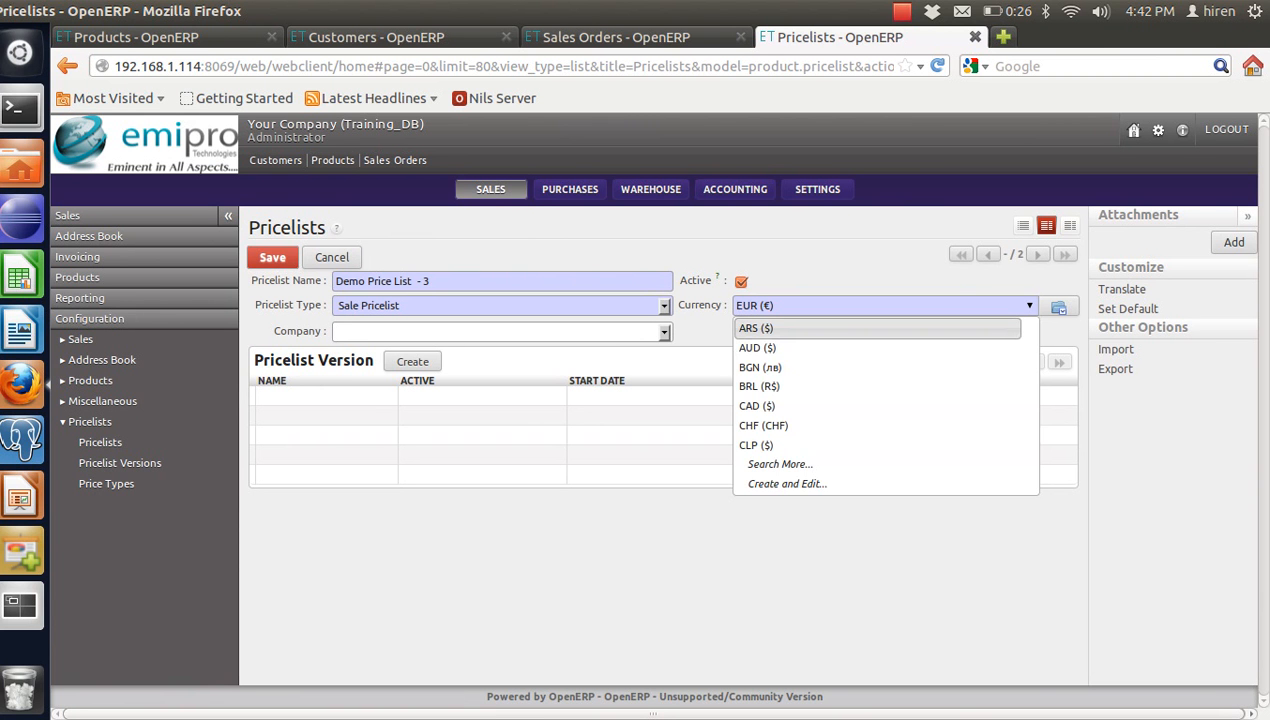
pyautogui.press('Down')
pyautogui.press('Return')
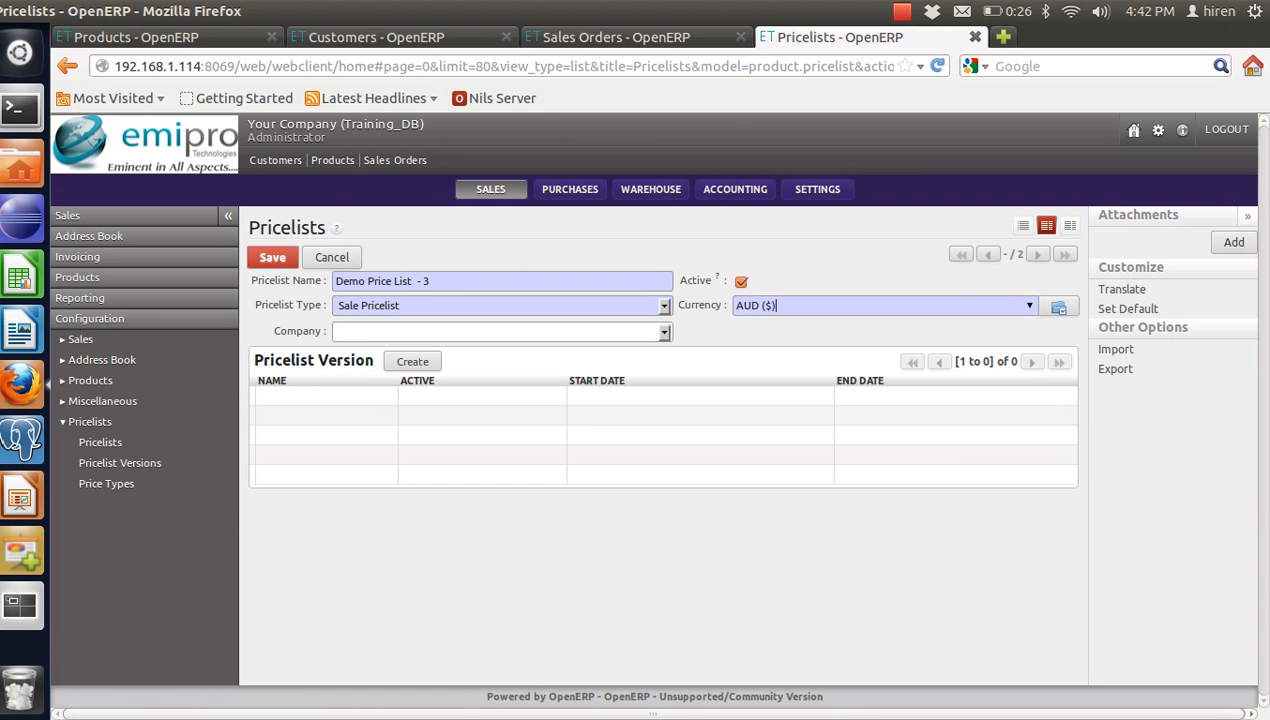
pyautogui.click(272, 257)
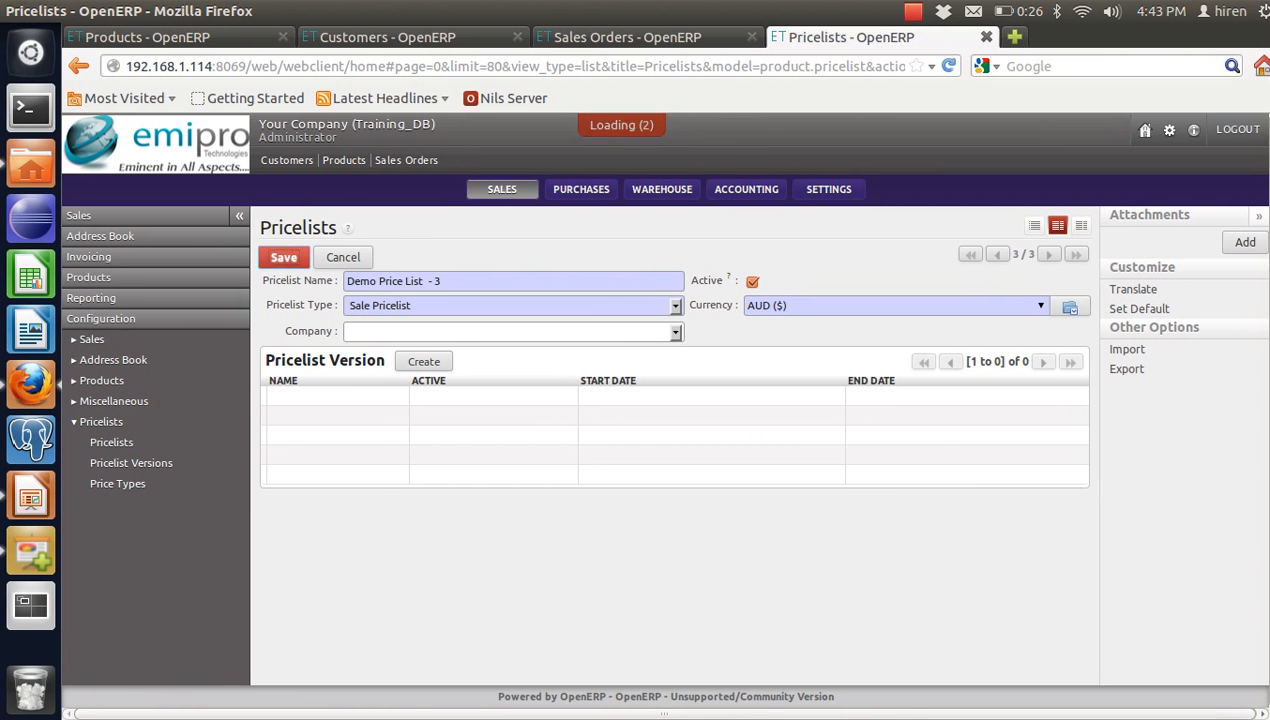